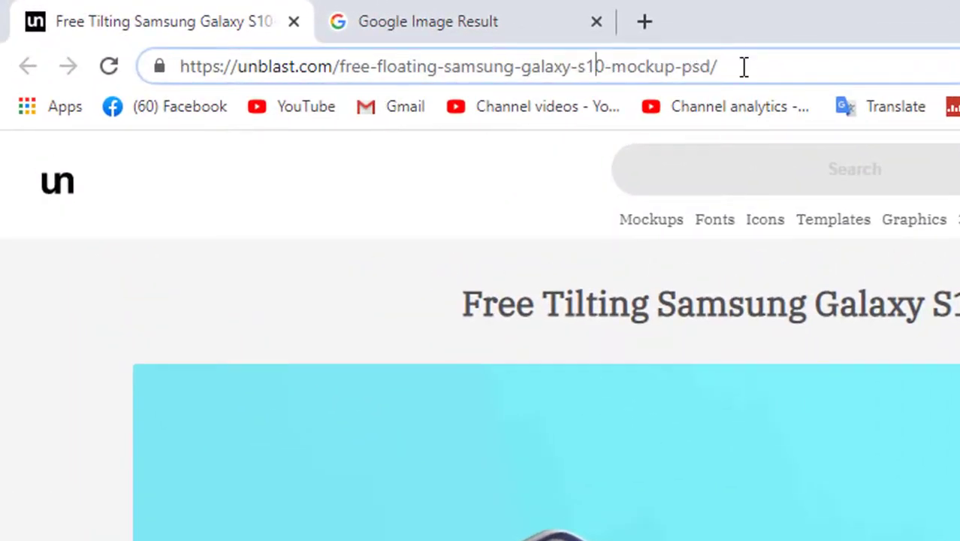
Step: Bring the Free Download option for the unblast Tilting Samsung Galaxy S10+ mockup into view
{"action": "left_click_drag", "start_coordinate": [744, 66], "coordinate": [169, 102]}
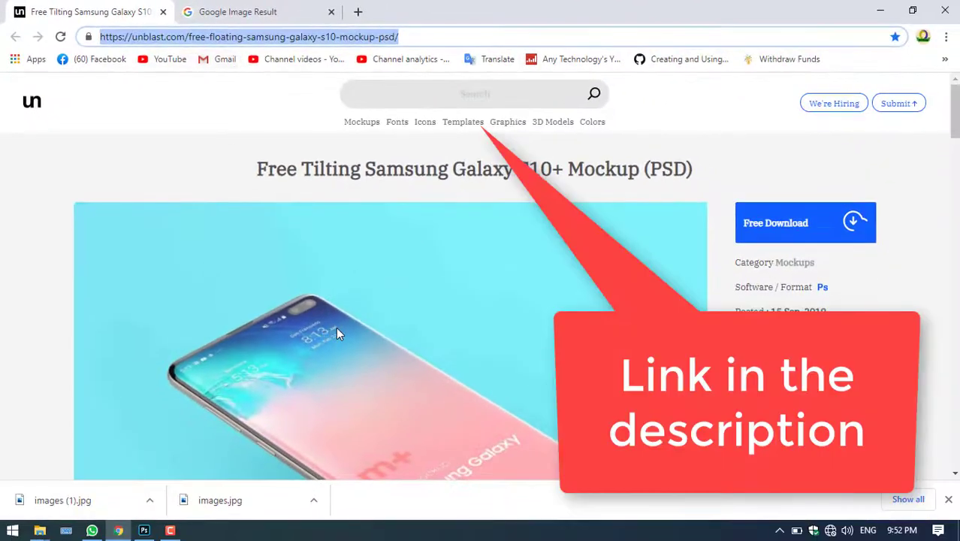
{"action": "scroll", "coordinate": [340, 331], "scroll_direction": "down", "scroll_amount": 2}
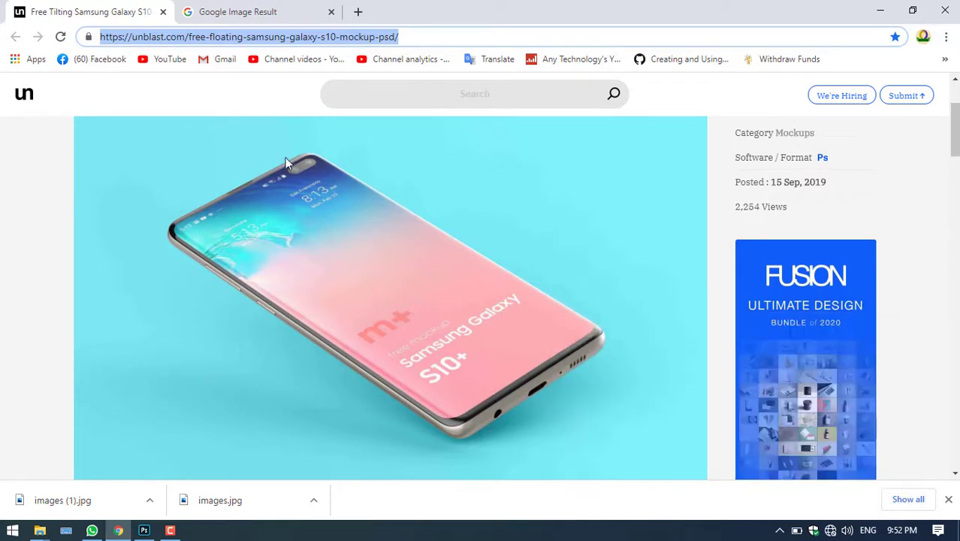
{"action": "scroll", "coordinate": [615, 284], "scroll_direction": "up", "scroll_amount": 2}
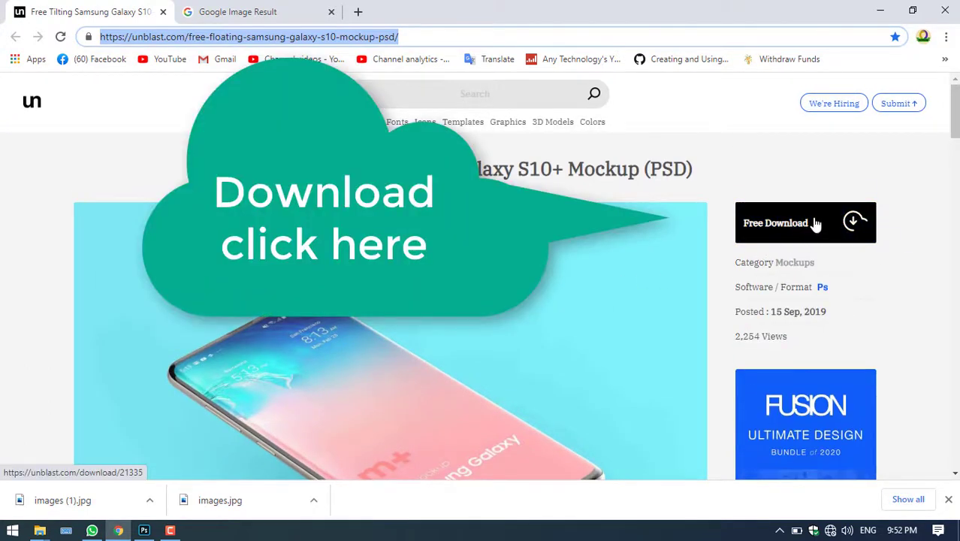
Step: Minimize Chrome and open This PC in a maximized File Explorer window
{"action": "left_click", "coordinate": [881, 10]}
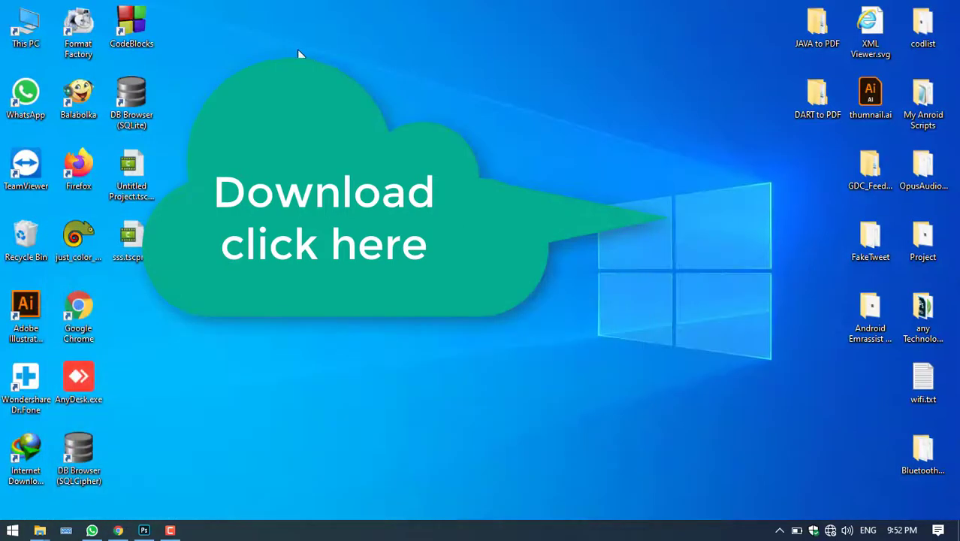
{"action": "double_click", "coordinate": [26, 27]}
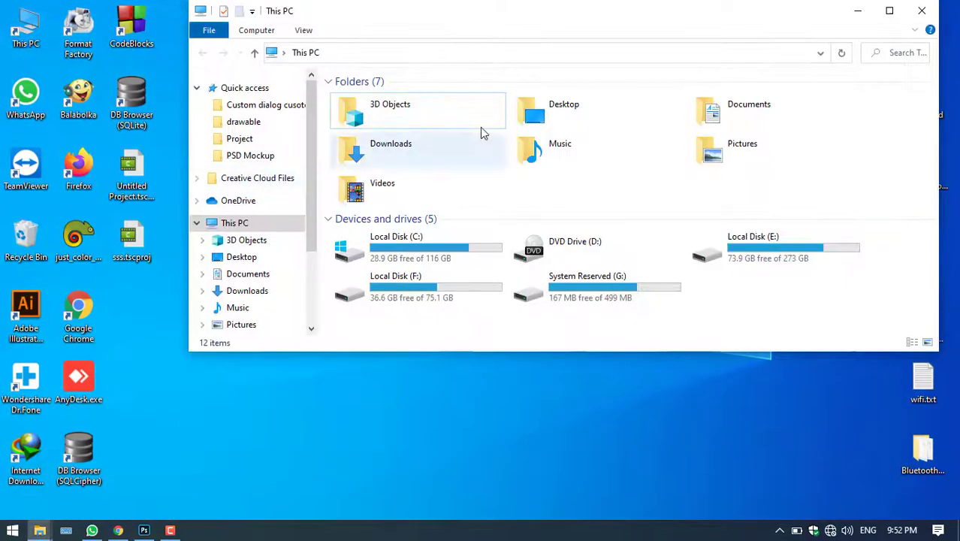
{"action": "double_click", "coordinate": [584, 16]}
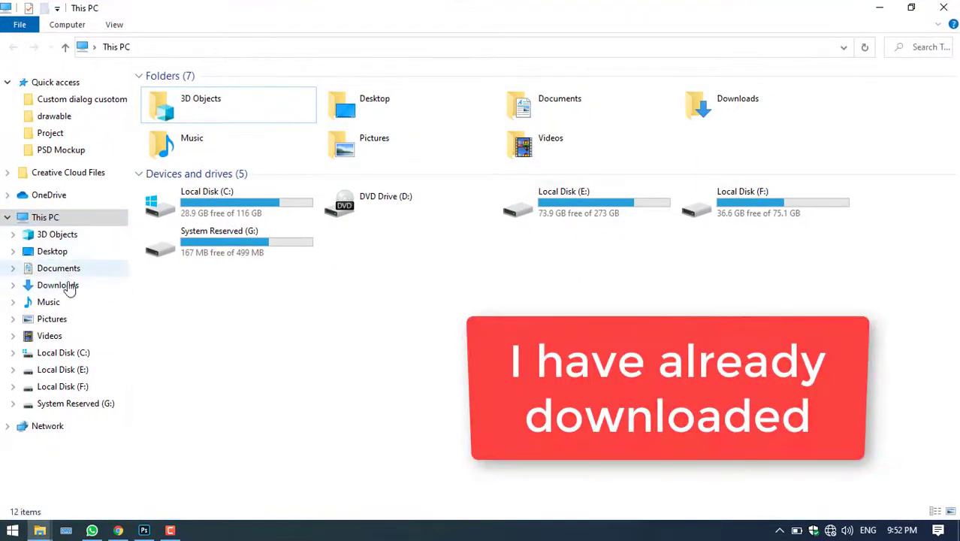
Step: Open perspective-phone-mockup.zip from the Downloads folder in WinRAR
{"action": "left_click", "coordinate": [66, 288]}
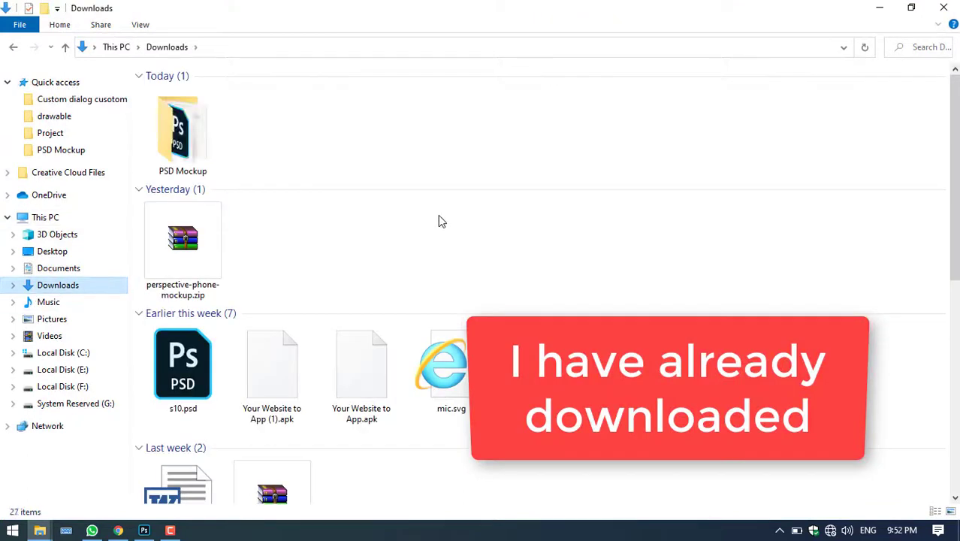
{"action": "scroll", "coordinate": [507, 211], "scroll_direction": "down", "scroll_amount": 3}
{"action": "scroll", "coordinate": [298, 226], "scroll_direction": "up", "scroll_amount": 3}
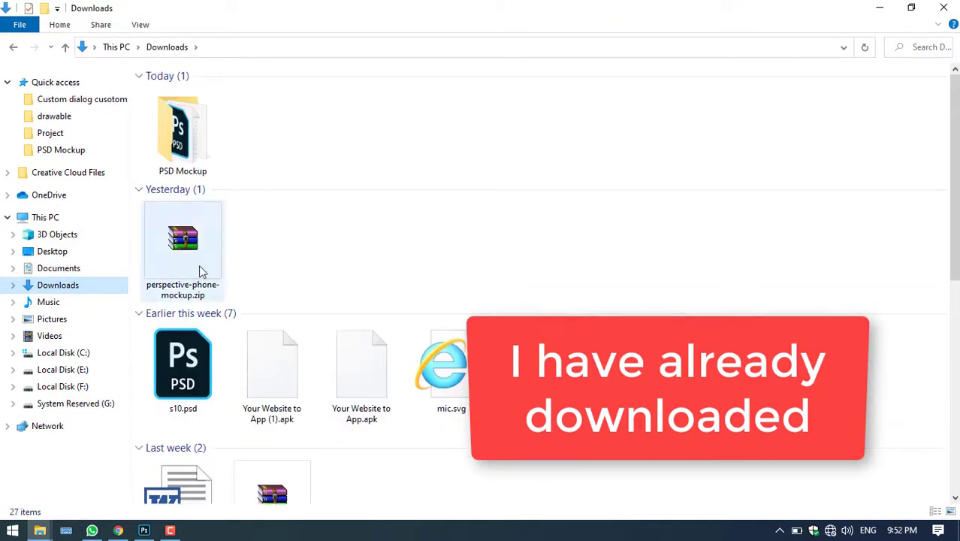
{"action": "left_click", "coordinate": [201, 267]}
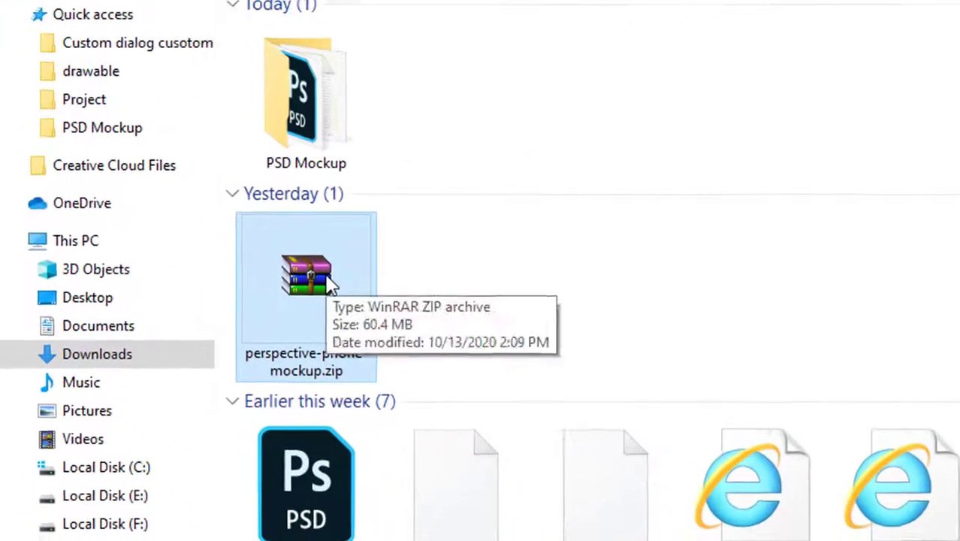
{"action": "double_click", "coordinate": [331, 284]}
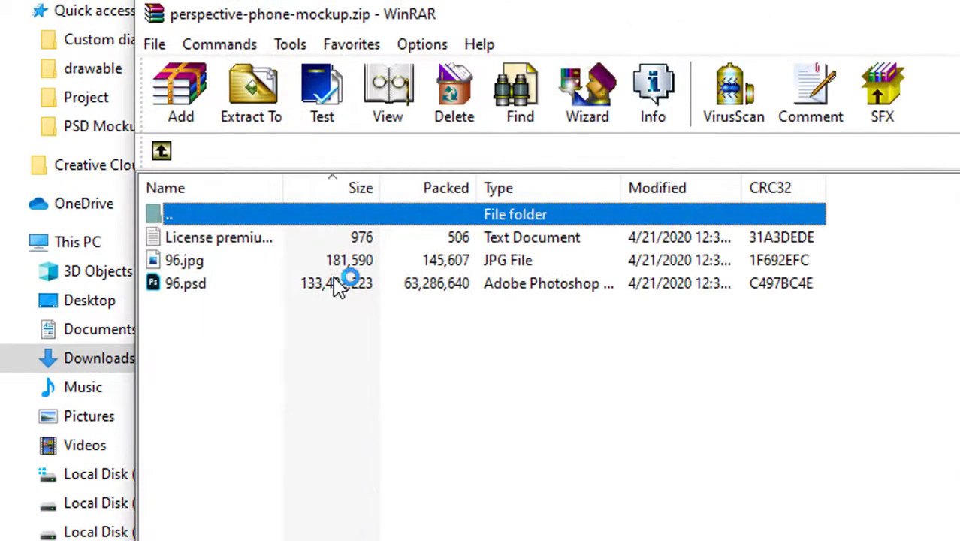
Step: Extract 96.psd from the archive and open it in Photoshop
{"action": "left_click", "coordinate": [226, 285]}
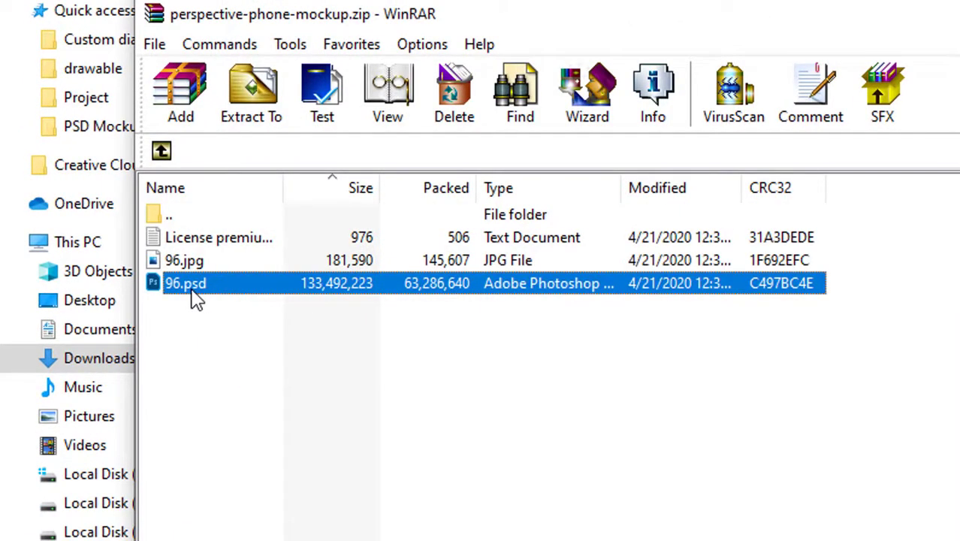
{"action": "double_click", "coordinate": [194, 293]}
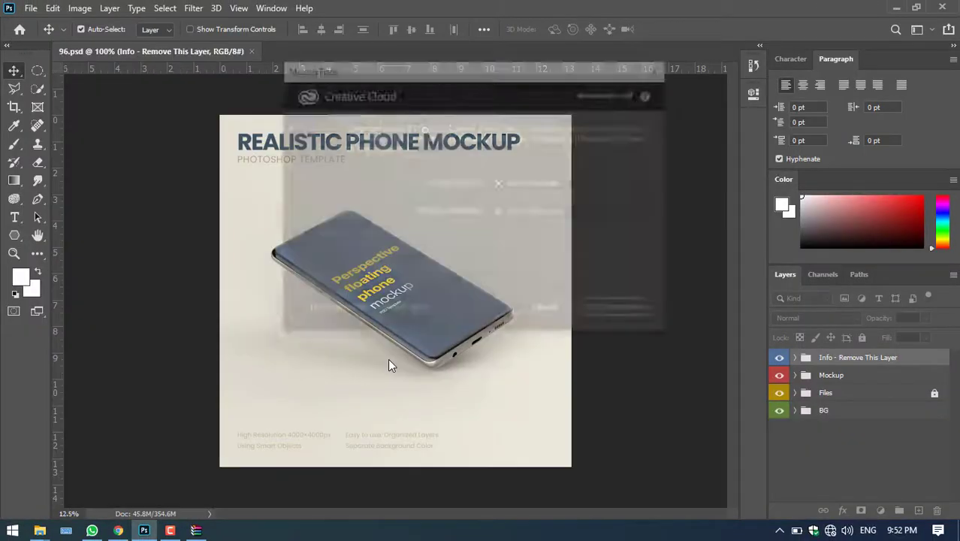
Step: Dismiss the missing fonts warning and hide the REALISTIC PHONE MOCKUP title layer
{"action": "left_click", "coordinate": [558, 310]}
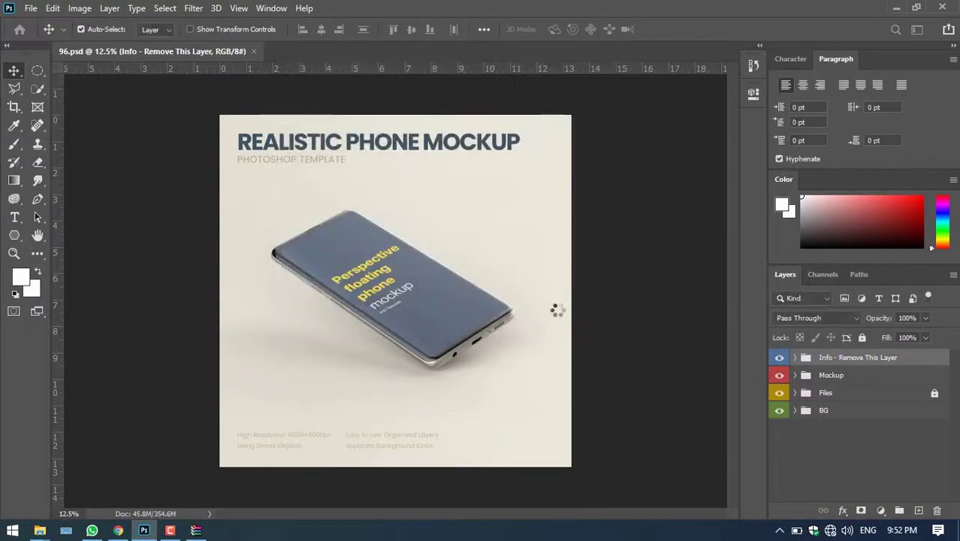
{"action": "left_click", "coordinate": [425, 145]}
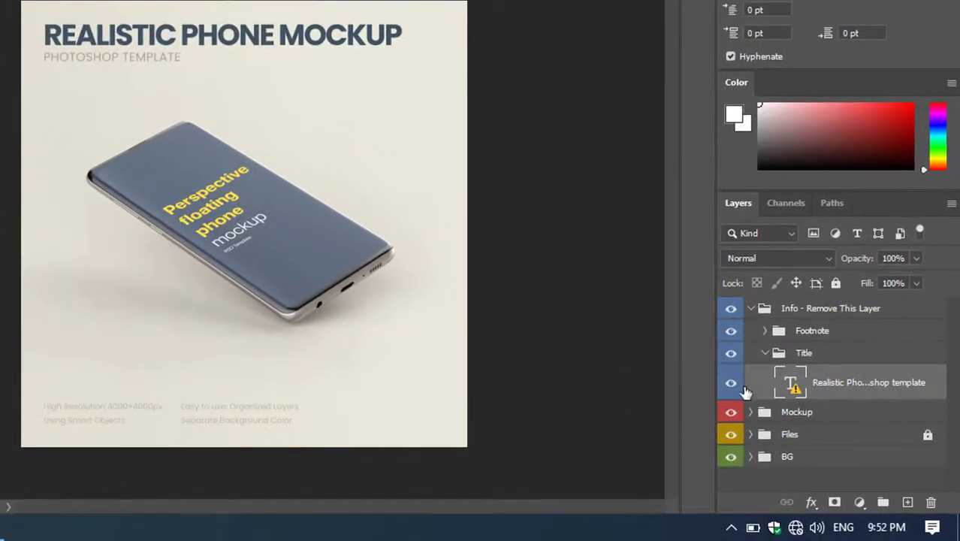
{"action": "left_click", "coordinate": [732, 384]}
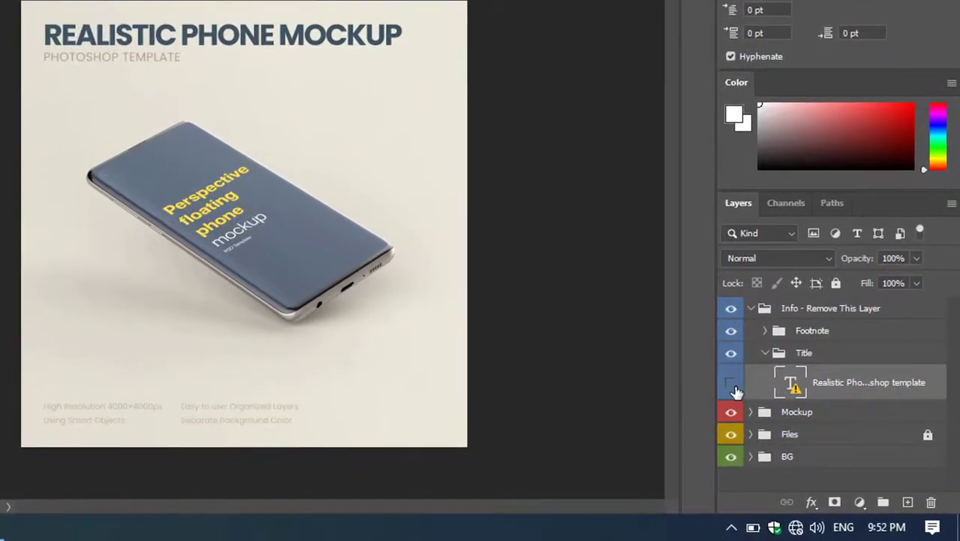
Step: Hide the 'Easy to use' and 'High Resolution' footnote text layers
{"action": "left_click", "coordinate": [258, 404]}
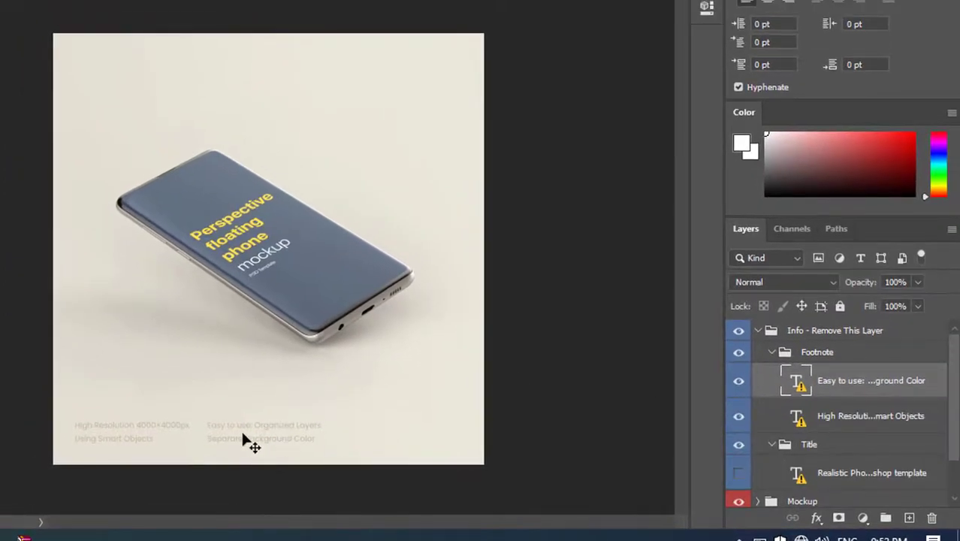
{"action": "left_click", "coordinate": [740, 382]}
{"action": "left_click", "coordinate": [740, 385]}
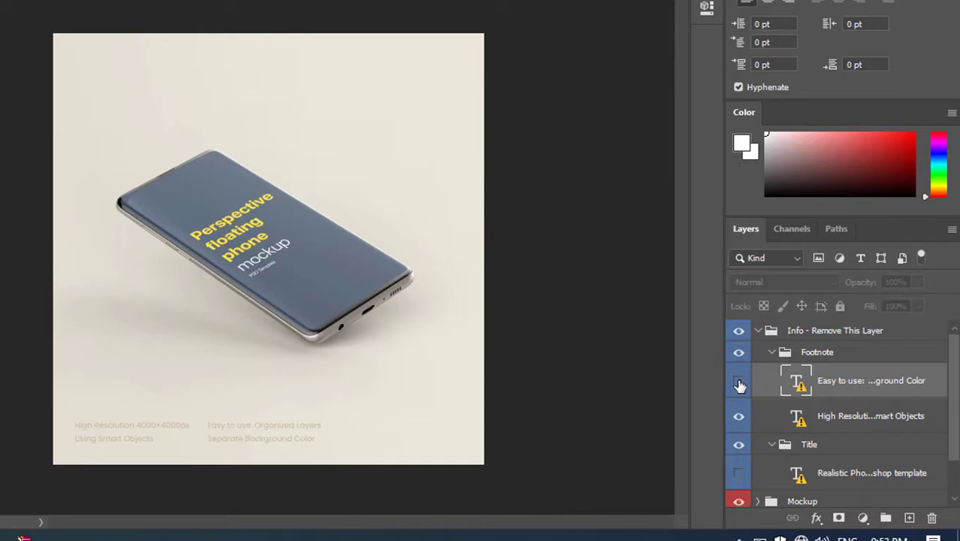
{"action": "left_click", "coordinate": [157, 432]}
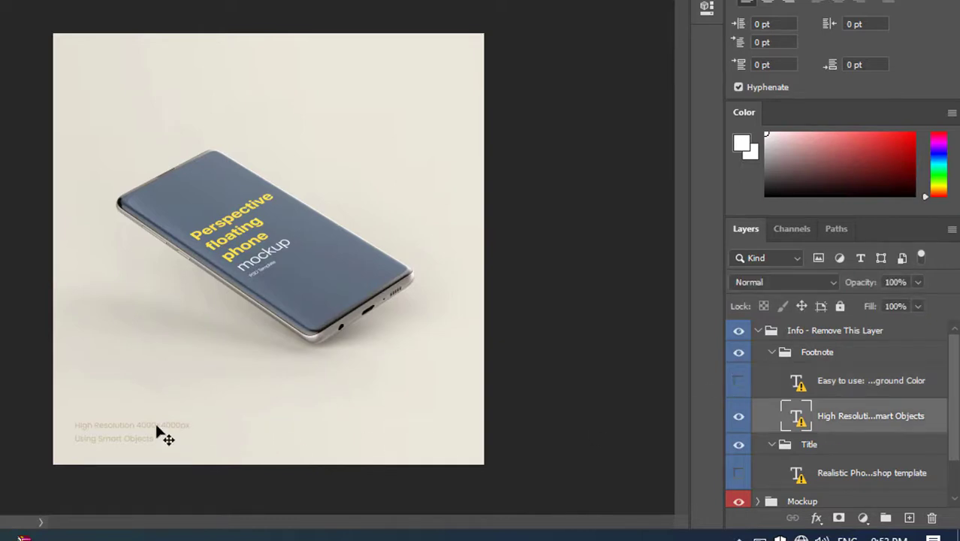
{"action": "left_click", "coordinate": [739, 417]}
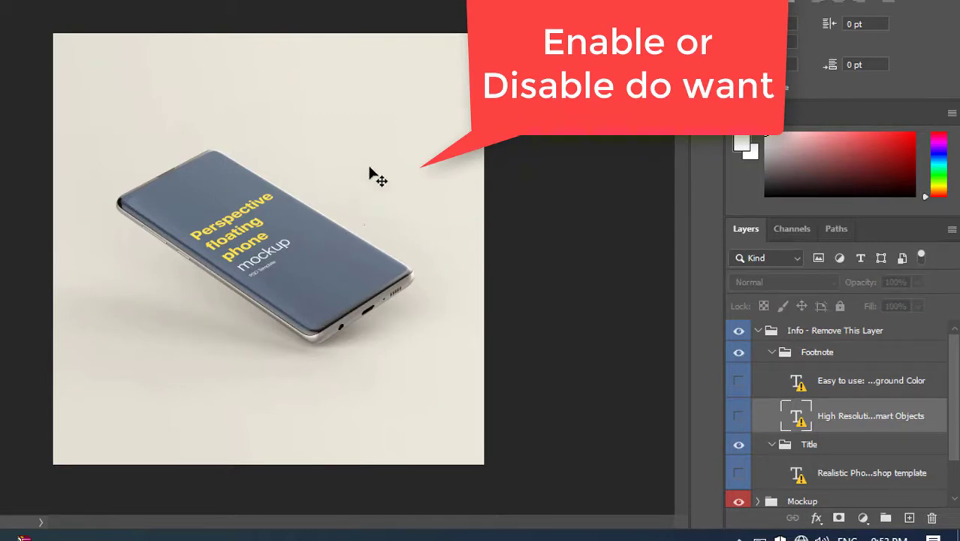
Step: Compare the Light layer on and off, then hide the beige BG layer
{"action": "left_click", "coordinate": [376, 143]}
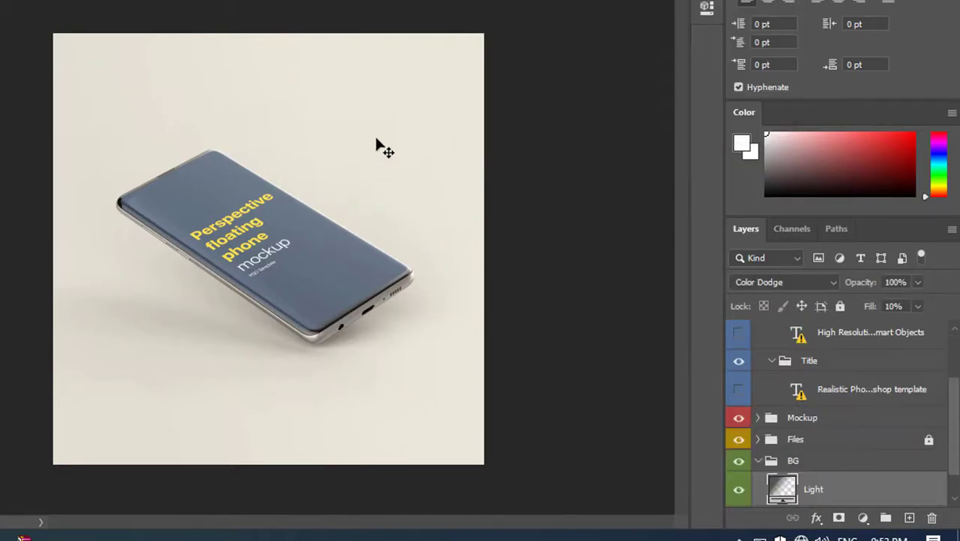
{"action": "scroll", "coordinate": [819, 389], "scroll_direction": "down", "scroll_amount": 1}
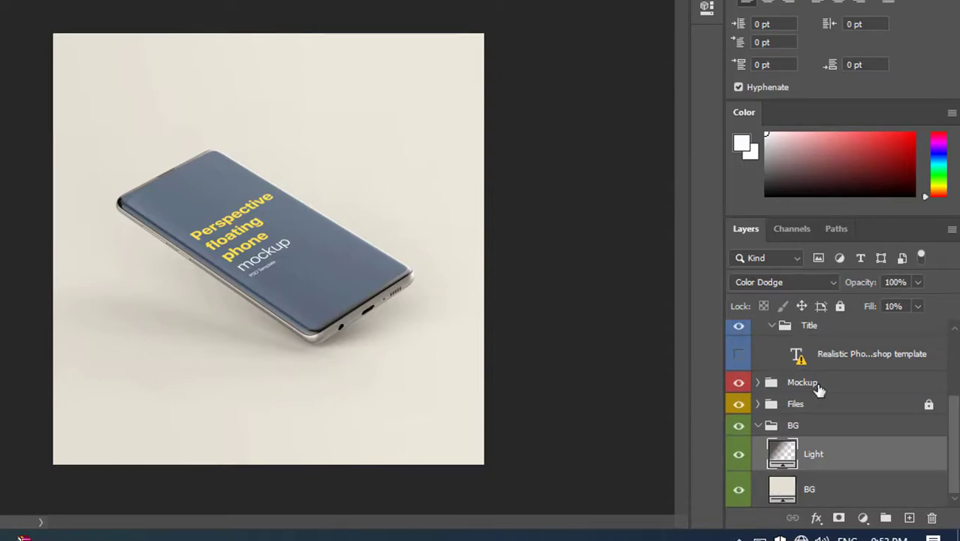
{"action": "left_click", "coordinate": [739, 457]}
{"action": "left_click", "coordinate": [739, 457]}
{"action": "left_click", "coordinate": [739, 490]}
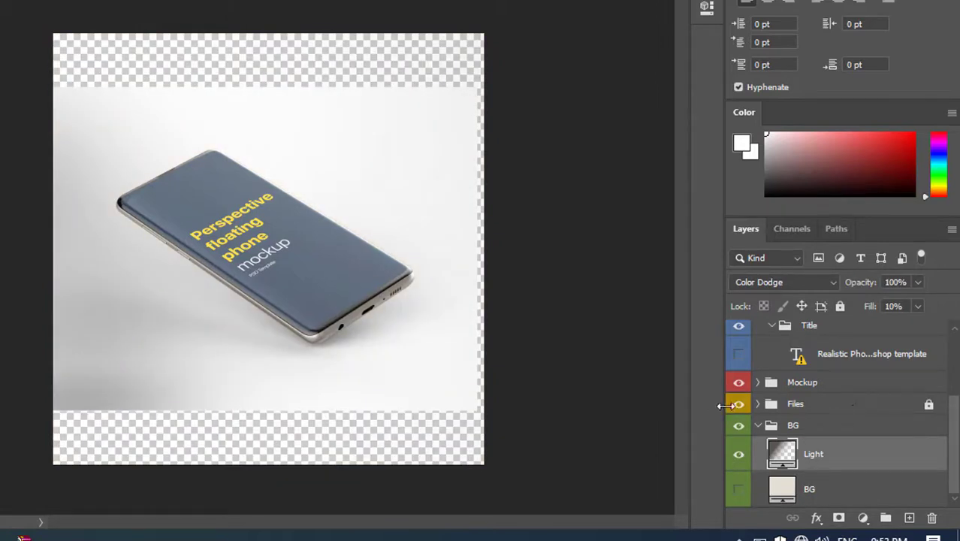
Step: Expand the Mockup and Files groups, leaving both 1440x304011 screen layers visible
{"action": "left_click", "coordinate": [755, 409]}
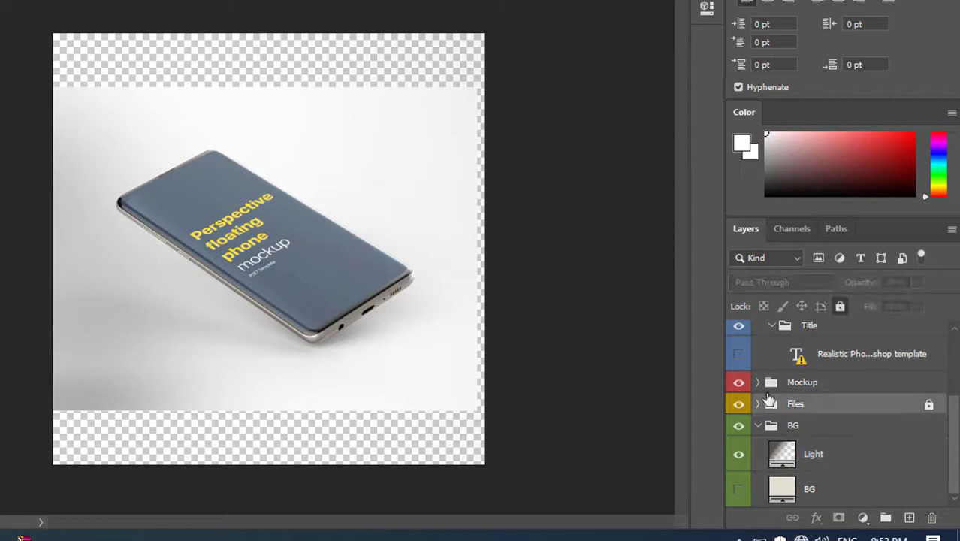
{"action": "left_click", "coordinate": [758, 384]}
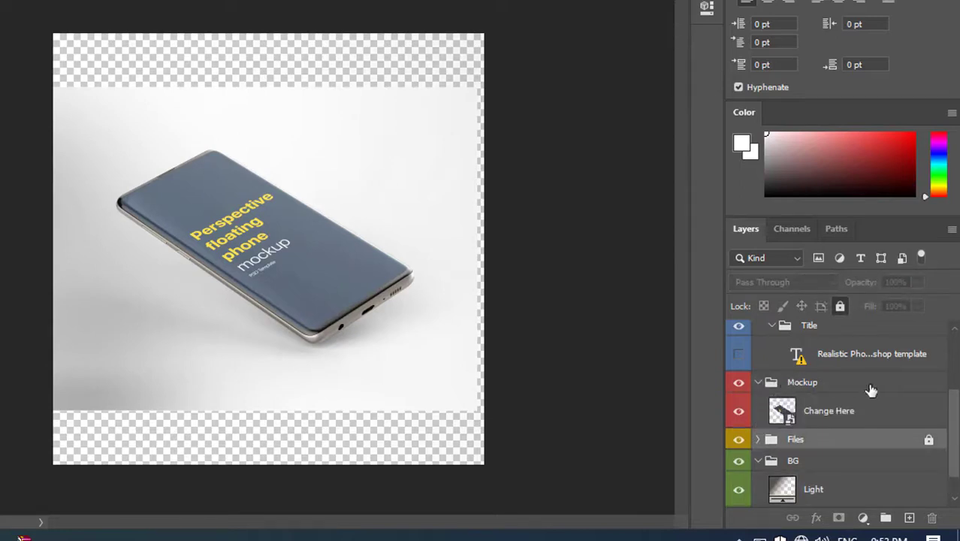
{"action": "scroll", "coordinate": [875, 398], "scroll_direction": "down", "scroll_amount": 1}
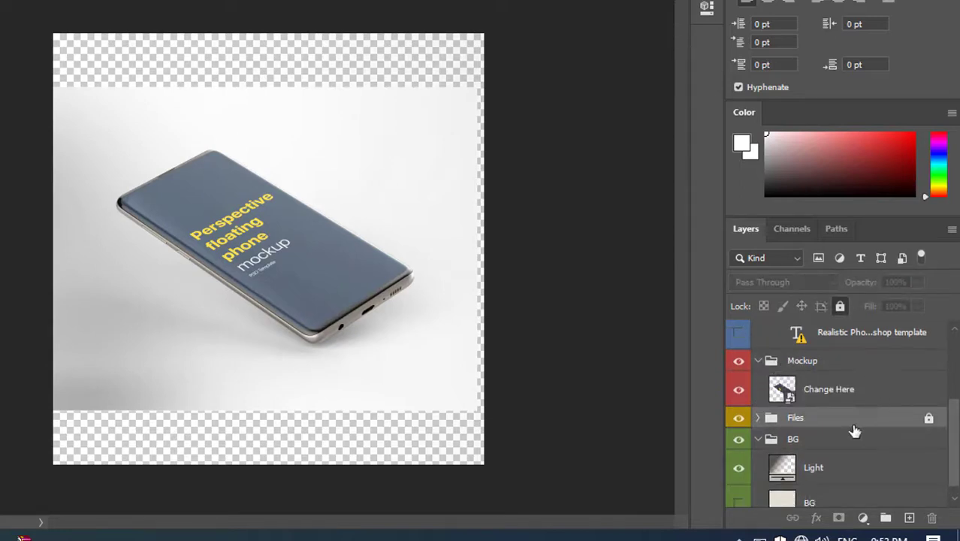
{"action": "left_click", "coordinate": [757, 418]}
{"action": "scroll", "coordinate": [819, 425], "scroll_direction": "down", "scroll_amount": 1}
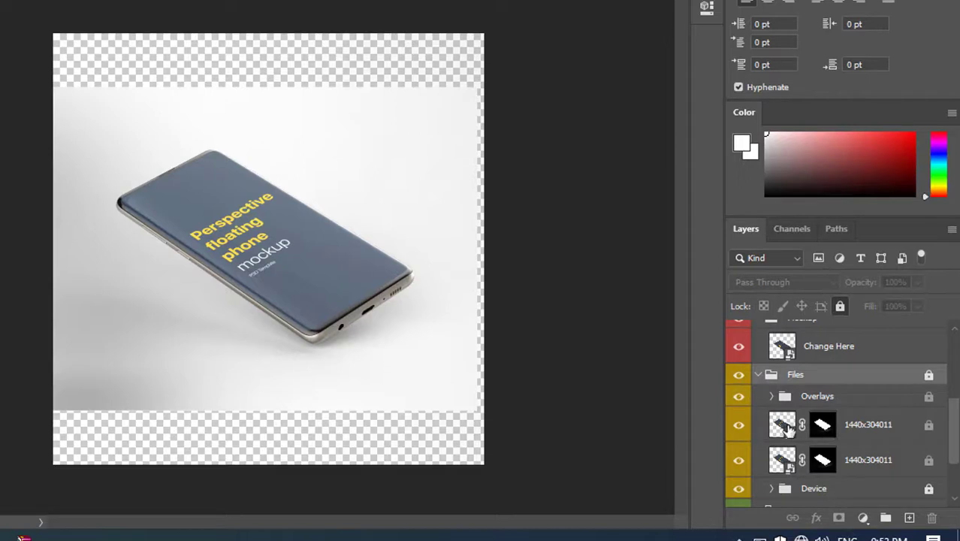
{"action": "left_click", "coordinate": [739, 425]}
{"action": "left_click", "coordinate": [739, 461]}
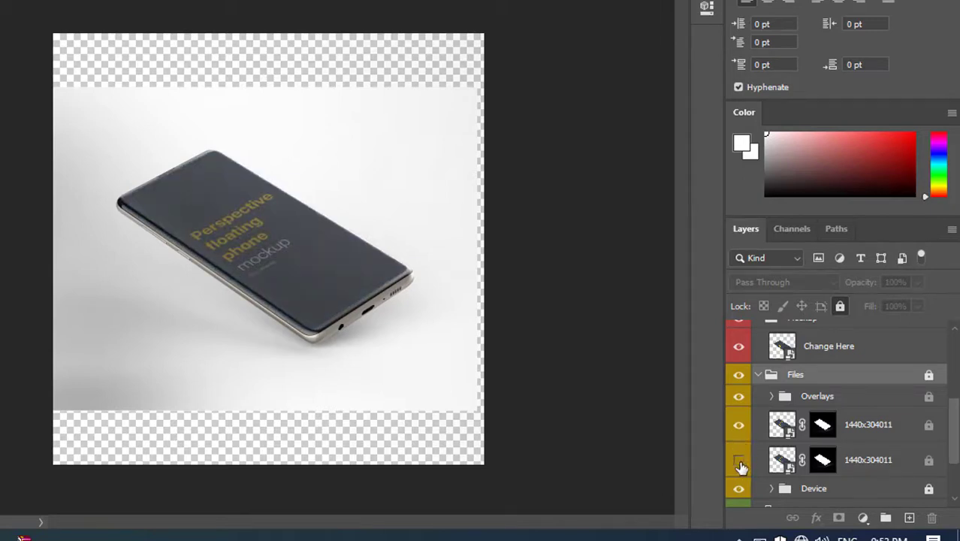
{"action": "left_click", "coordinate": [739, 461]}
{"action": "scroll", "coordinate": [829, 391], "scroll_direction": "down", "scroll_amount": 1}
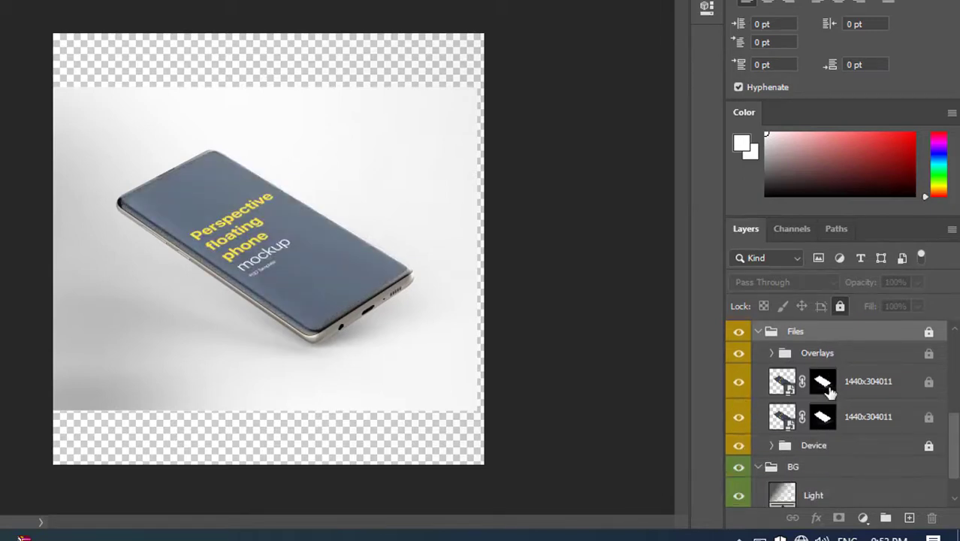
Step: Expand the Device group and compare the Levels and Base layers, leaving both on
{"action": "left_click", "coordinate": [772, 445]}
{"action": "scroll", "coordinate": [774, 436], "scroll_direction": "down", "scroll_amount": 1}
{"action": "scroll", "coordinate": [770, 414], "scroll_direction": "down", "scroll_amount": 1}
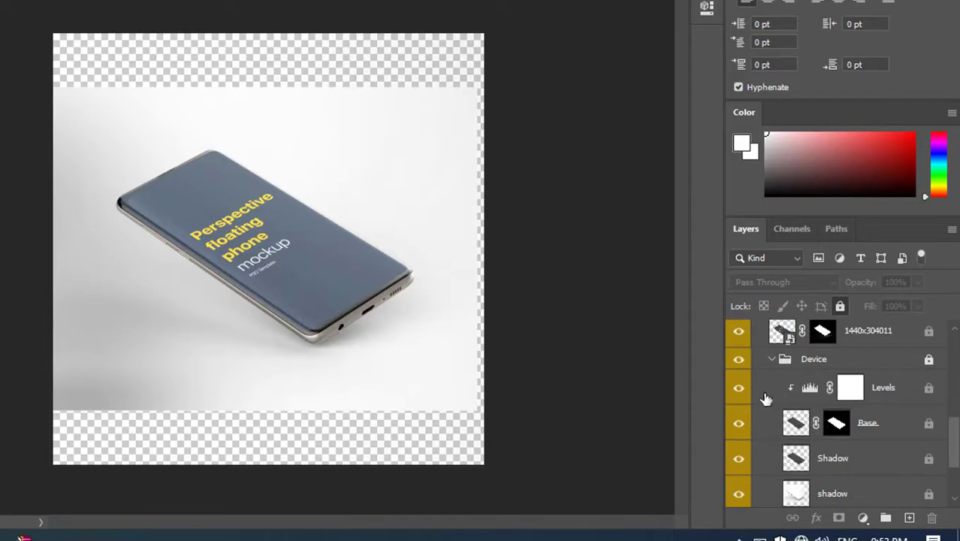
{"action": "left_click", "coordinate": [739, 389]}
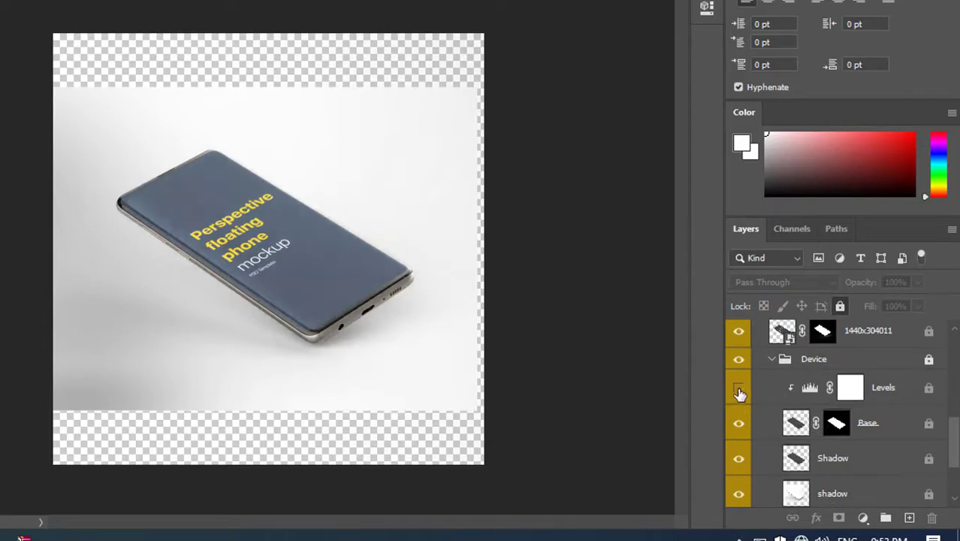
{"action": "left_click", "coordinate": [739, 390]}
{"action": "left_click", "coordinate": [738, 426]}
{"action": "left_click", "coordinate": [740, 425]}
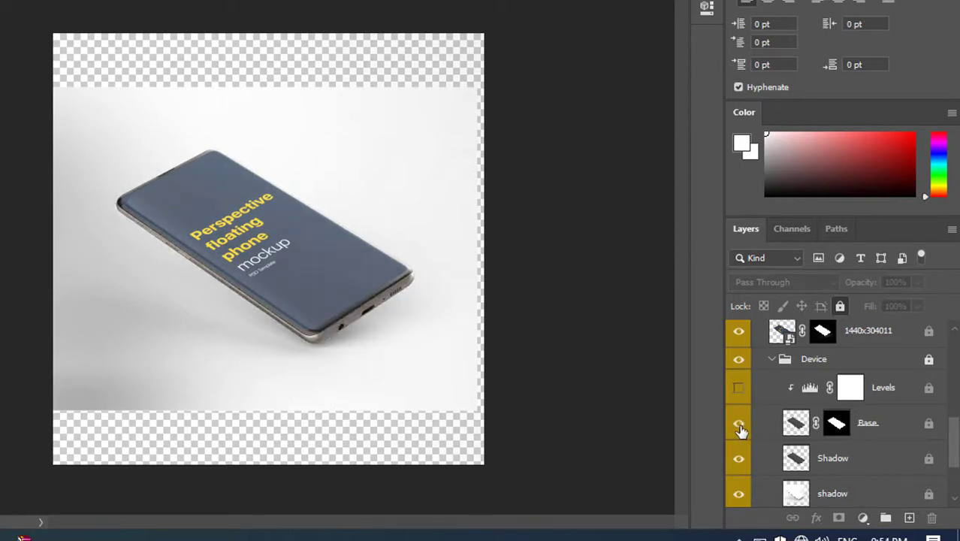
{"action": "left_click", "coordinate": [739, 425]}
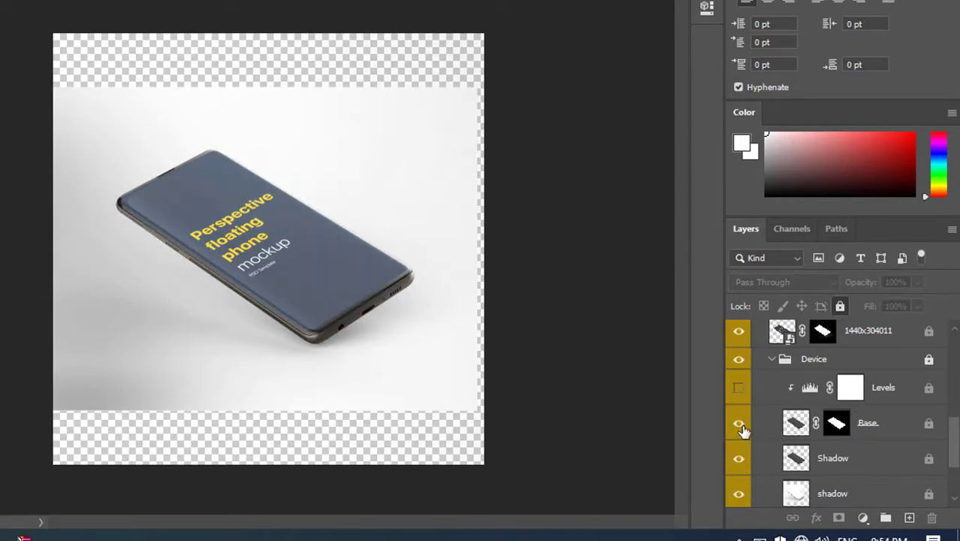
{"action": "left_click", "coordinate": [739, 425]}
Step: Compare the hard Shadow and soft shadow layers under the phone, keeping the soft shadow
{"action": "scroll", "coordinate": [830, 384], "scroll_direction": "down", "scroll_amount": 2}
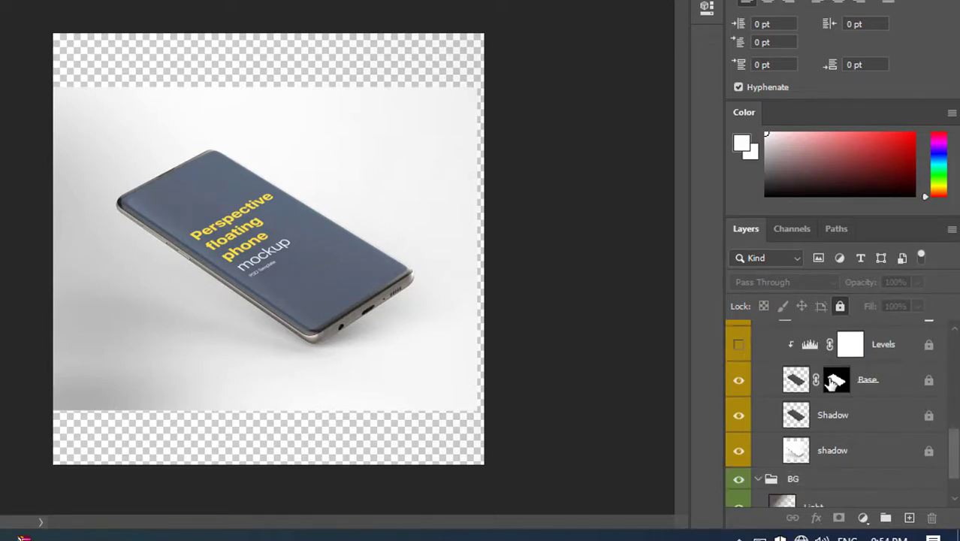
{"action": "left_click", "coordinate": [740, 399]}
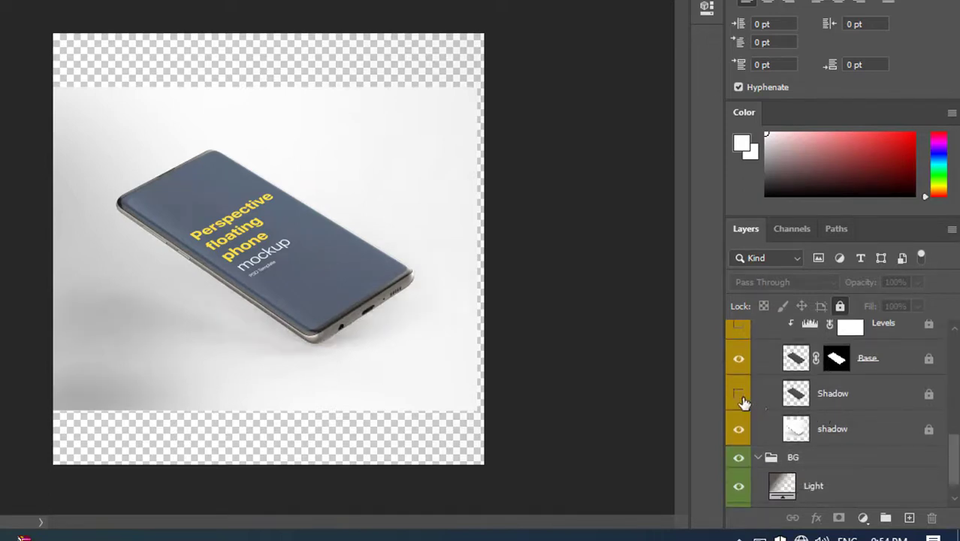
{"action": "left_click", "coordinate": [741, 400]}
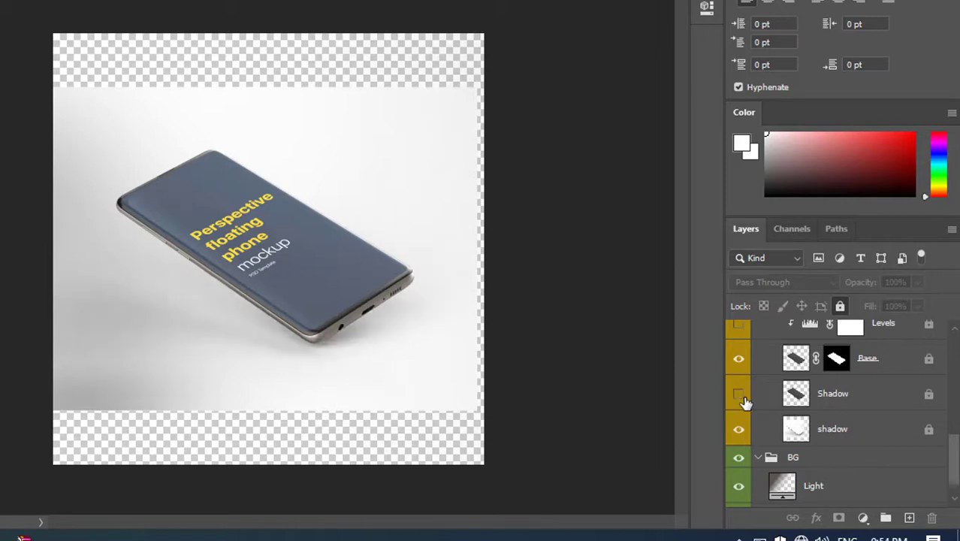
{"action": "left_click", "coordinate": [741, 430]}
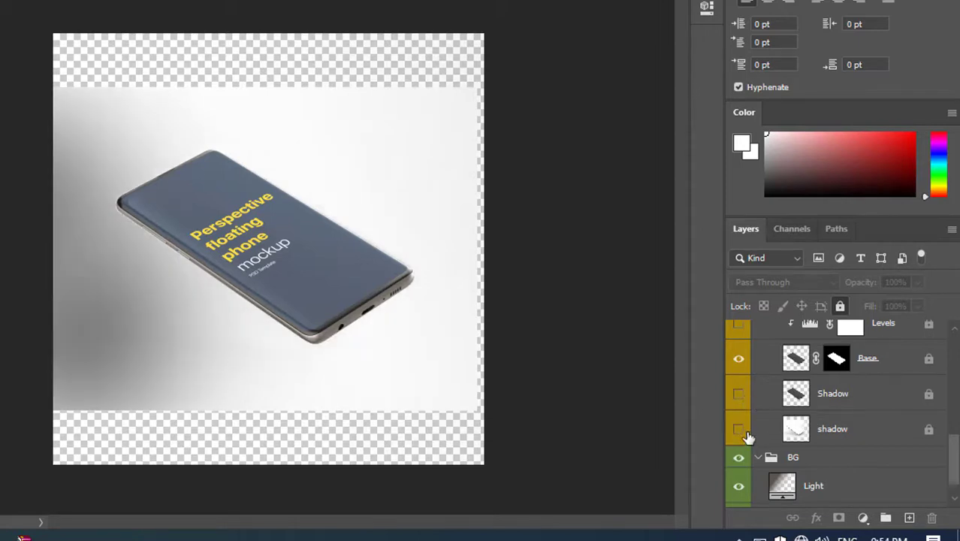
{"action": "left_click", "coordinate": [740, 429]}
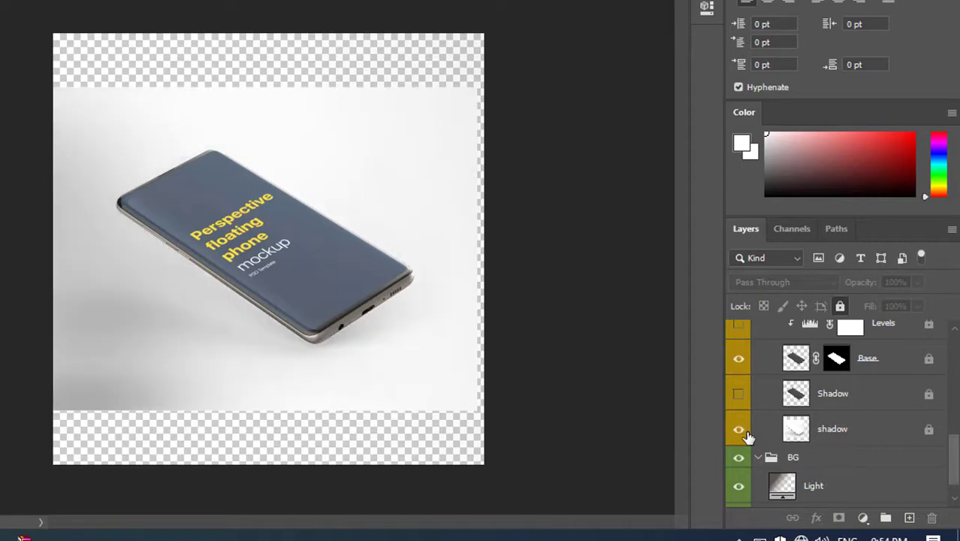
{"action": "scroll", "coordinate": [797, 409], "scroll_direction": "down", "scroll_amount": 1}
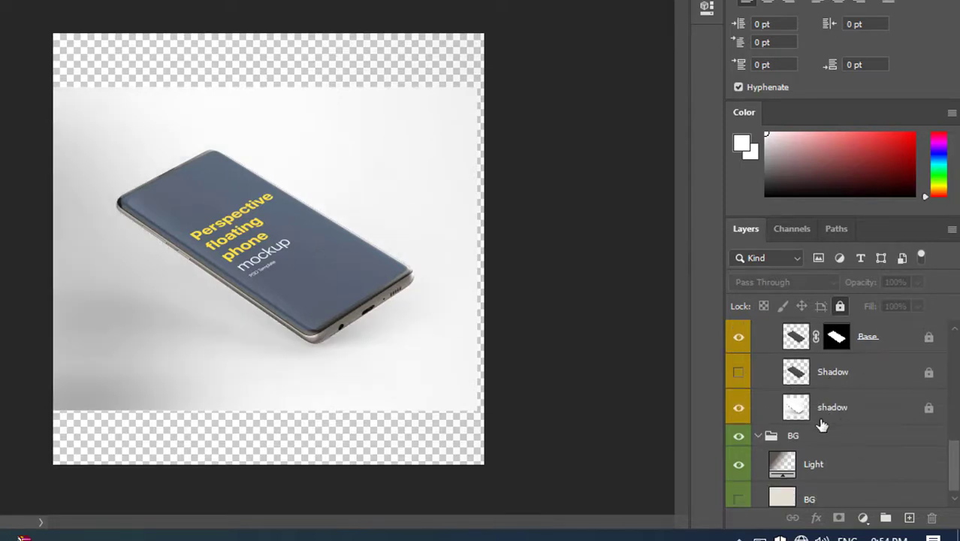
{"action": "left_click", "coordinate": [740, 413]}
Step: Show the beige BG layer and hide the Light gradient layer
{"action": "scroll", "coordinate": [765, 429], "scroll_direction": "down", "scroll_amount": 1}
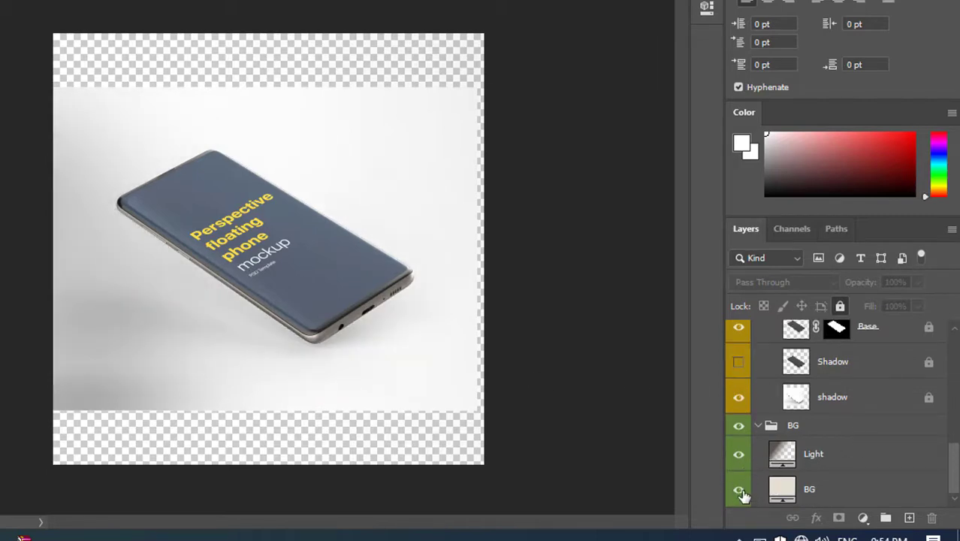
{"action": "left_click", "coordinate": [740, 493]}
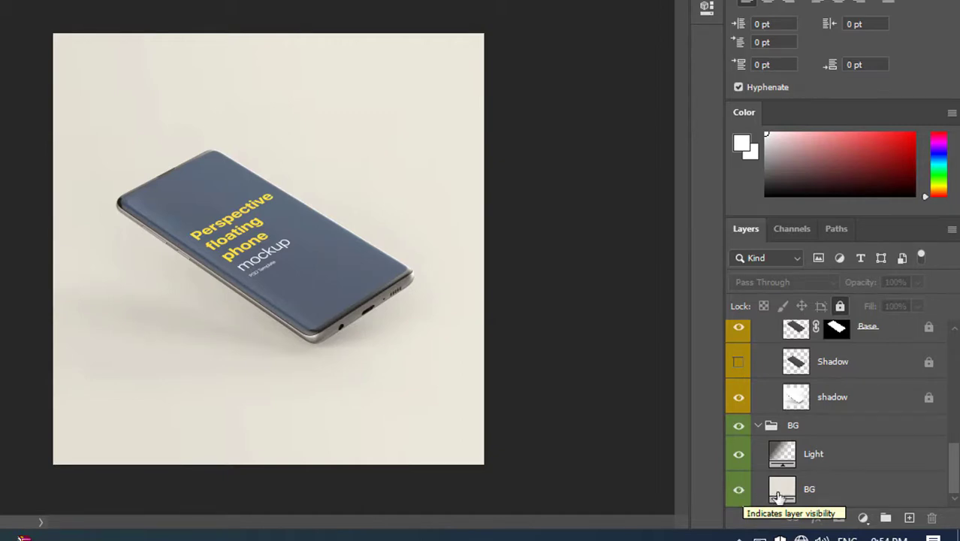
{"action": "left_click", "coordinate": [740, 457]}
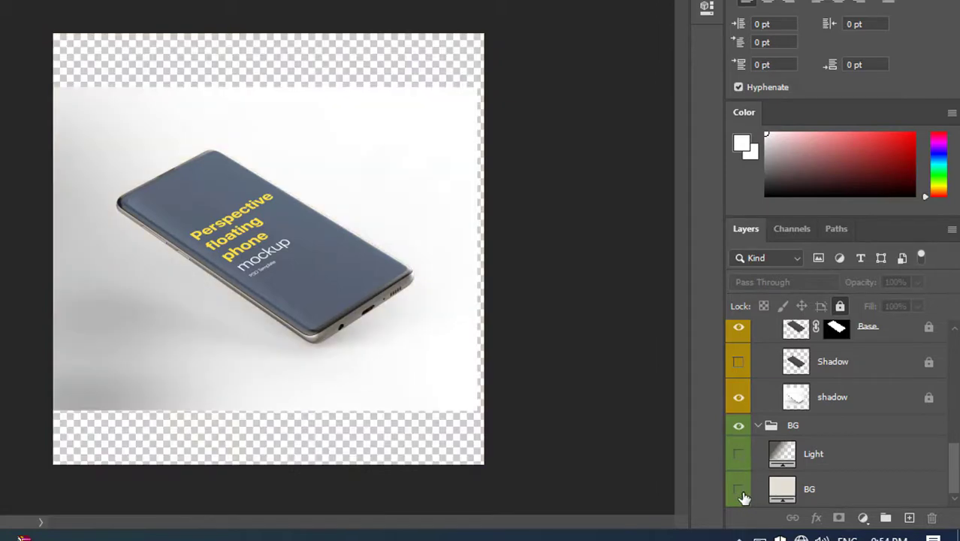
{"action": "left_click", "coordinate": [741, 492]}
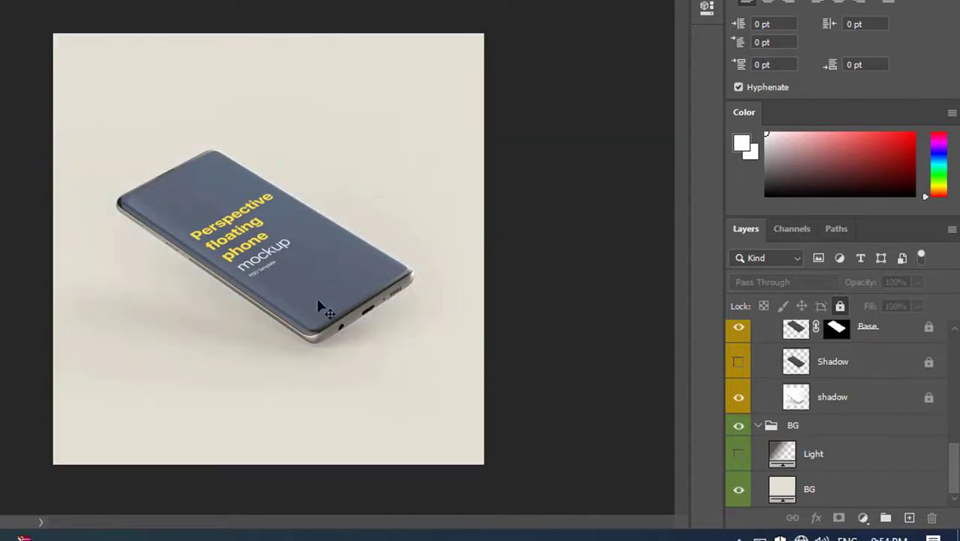
Step: Open the Change Here smart object and hide its Change Here and 1440x3040 layers
{"action": "scroll", "coordinate": [821, 426], "scroll_direction": "up", "scroll_amount": 1}
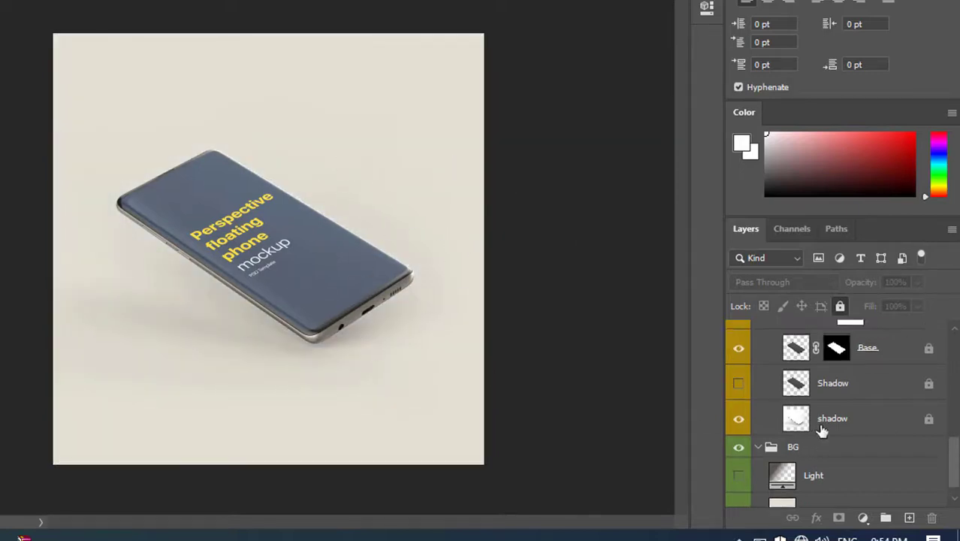
{"action": "scroll", "coordinate": [821, 426], "scroll_direction": "up", "scroll_amount": 2}
{"action": "scroll", "coordinate": [821, 426], "scroll_direction": "up", "scroll_amount": 2}
{"action": "scroll", "coordinate": [821, 426], "scroll_direction": "up", "scroll_amount": 1}
{"action": "scroll", "coordinate": [832, 404], "scroll_direction": "up", "scroll_amount": 2}
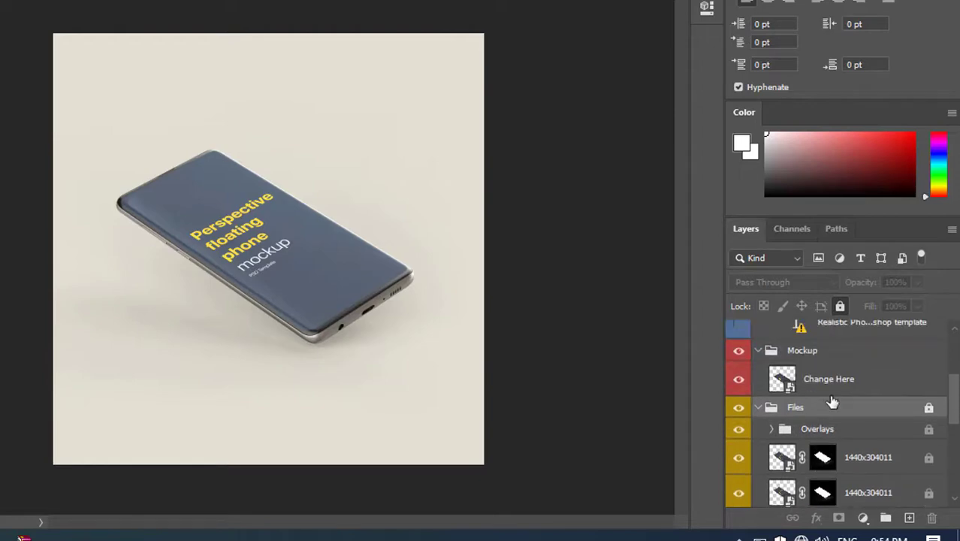
{"action": "scroll", "coordinate": [832, 404], "scroll_direction": "up", "scroll_amount": 1}
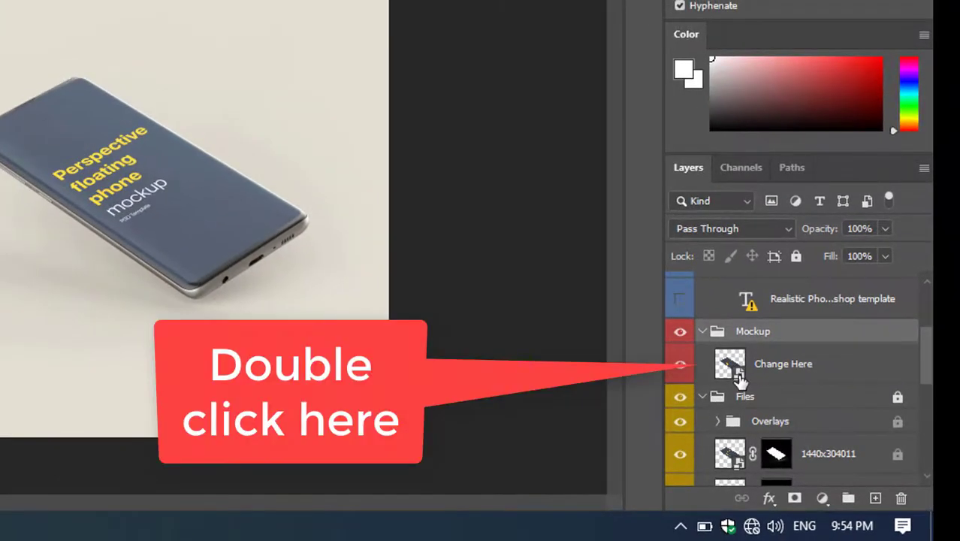
{"action": "double_click", "coordinate": [739, 377]}
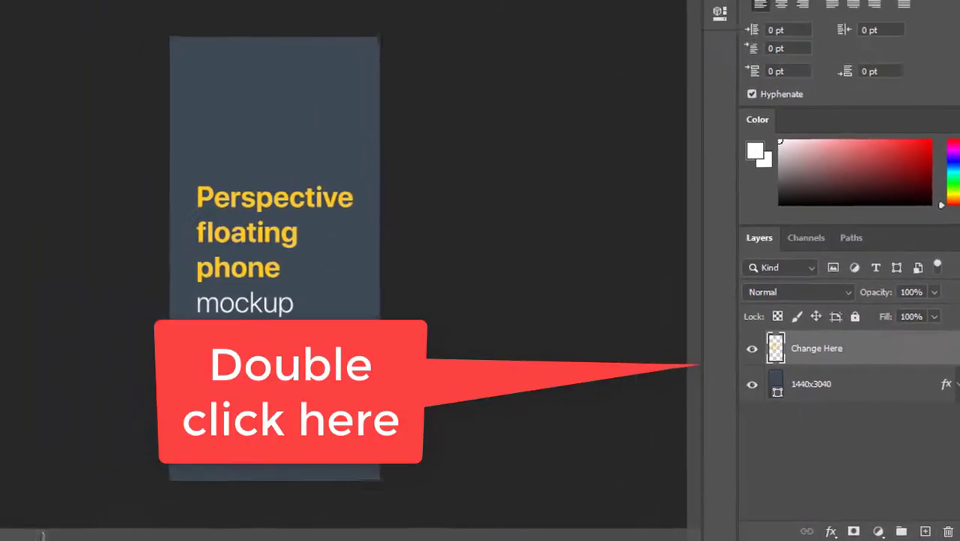
{"action": "left_click", "coordinate": [763, 359]}
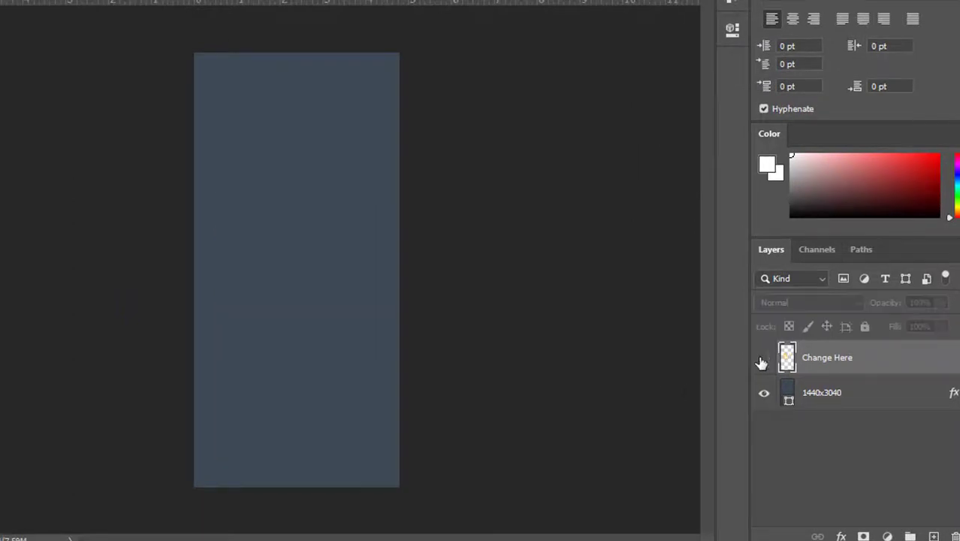
{"action": "left_click", "coordinate": [767, 395]}
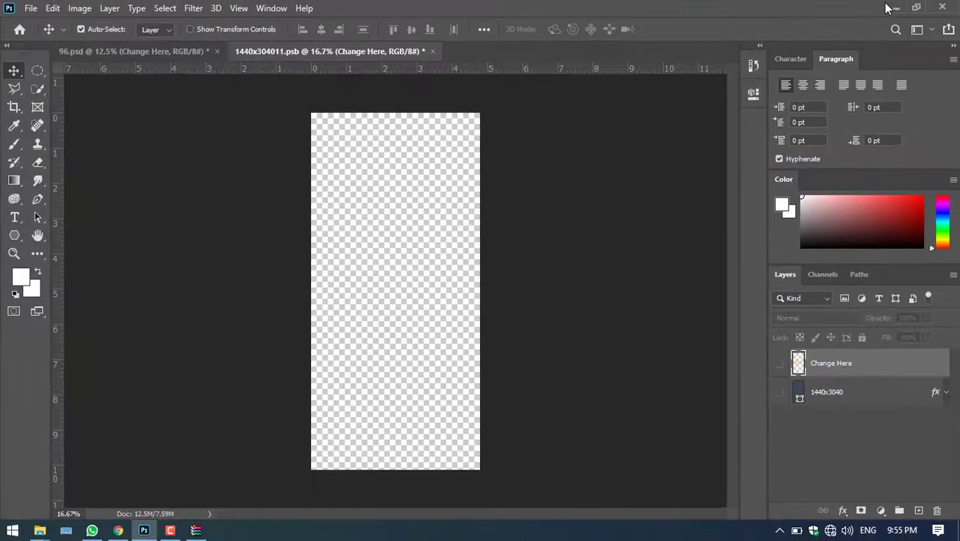
Step: Close WinRAR and place Screenshot_20201014-202711.png from the desktop Screenshot folder into 1440x304011.psb
{"action": "left_click", "coordinate": [895, 7]}
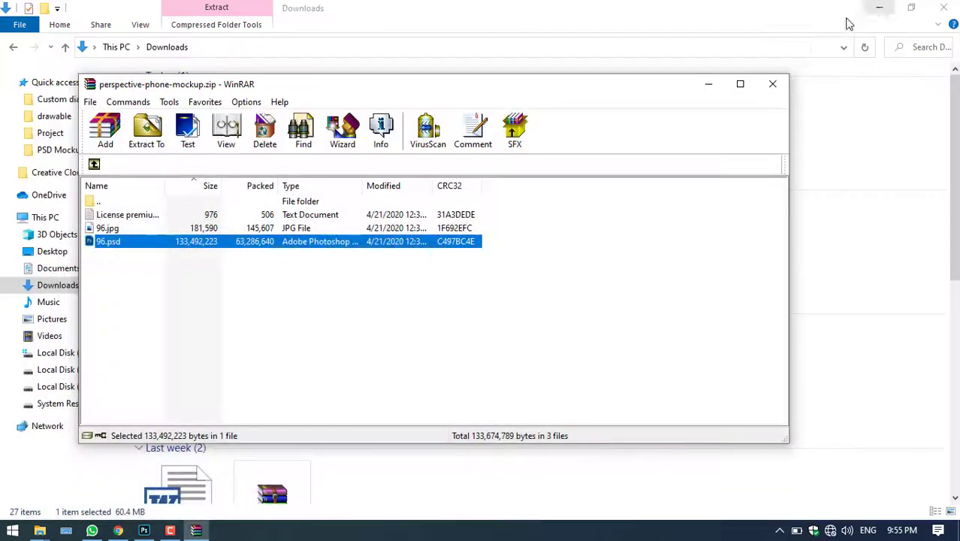
{"action": "left_click", "coordinate": [769, 87]}
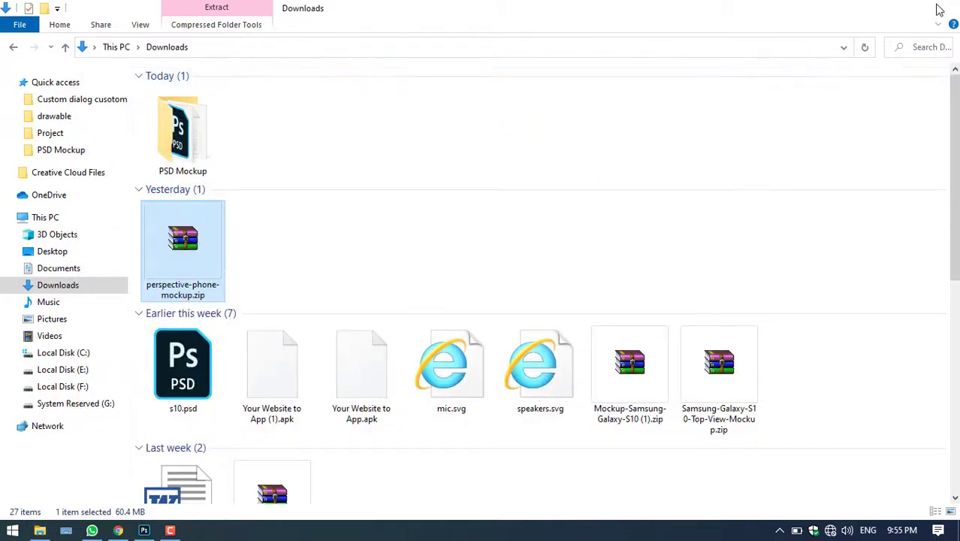
{"action": "left_click", "coordinate": [944, 7]}
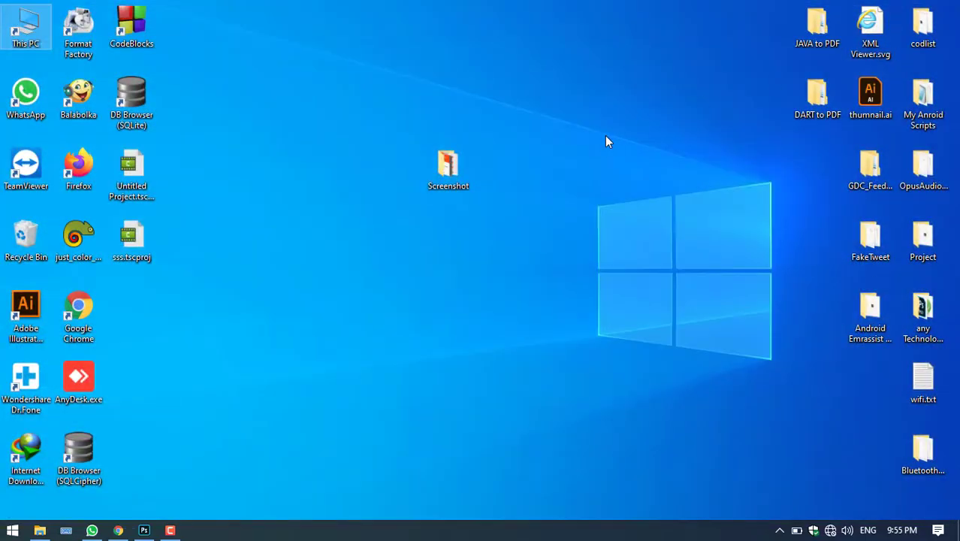
{"action": "double_click", "coordinate": [453, 175]}
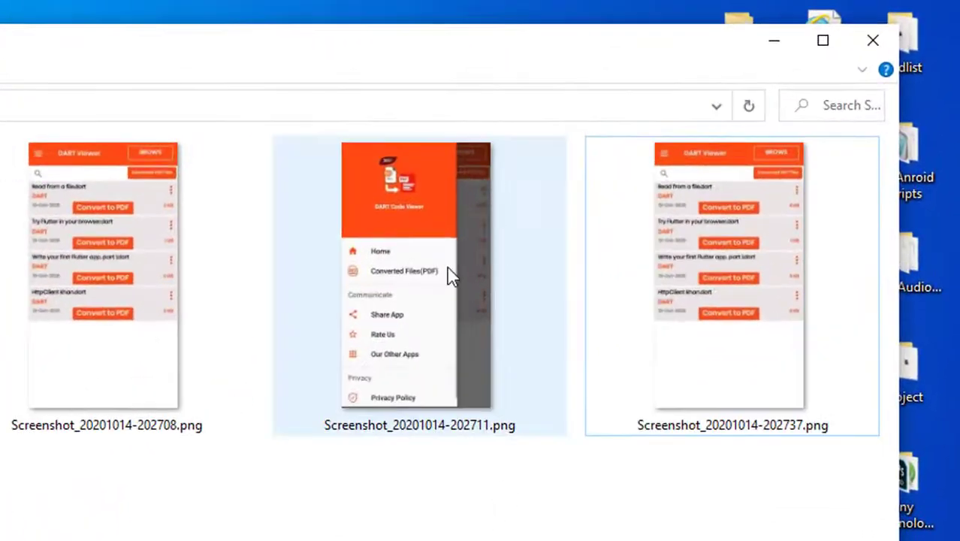
{"action": "mouse_move", "coordinate": [447, 277]}
{"action": "left_mouse_down"}
{"action": "mouse_move", "coordinate": [169, 511]}
{"action": "mouse_move", "coordinate": [293, 433]}
{"action": "mouse_move", "coordinate": [368, 267]}
{"action": "left_mouse_up"}
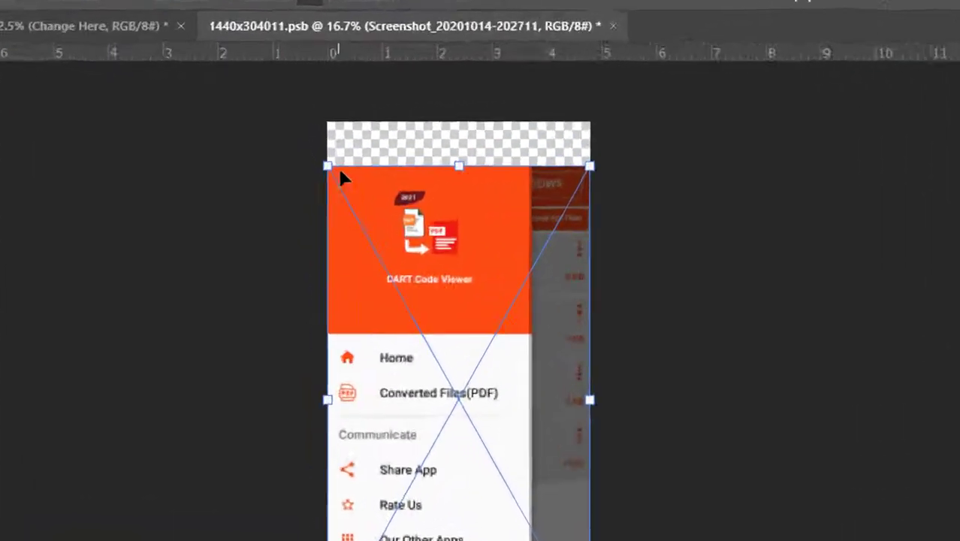
Step: Drag the screenshot's four corner handles roughly onto the phone screen's edges
{"action": "mouse_move", "coordinate": [338, 183]}
{"action": "left_mouse_down"}
{"action": "mouse_move", "coordinate": [356, 135]}
{"action": "mouse_move", "coordinate": [336, 123]}
{"action": "left_mouse_up"}
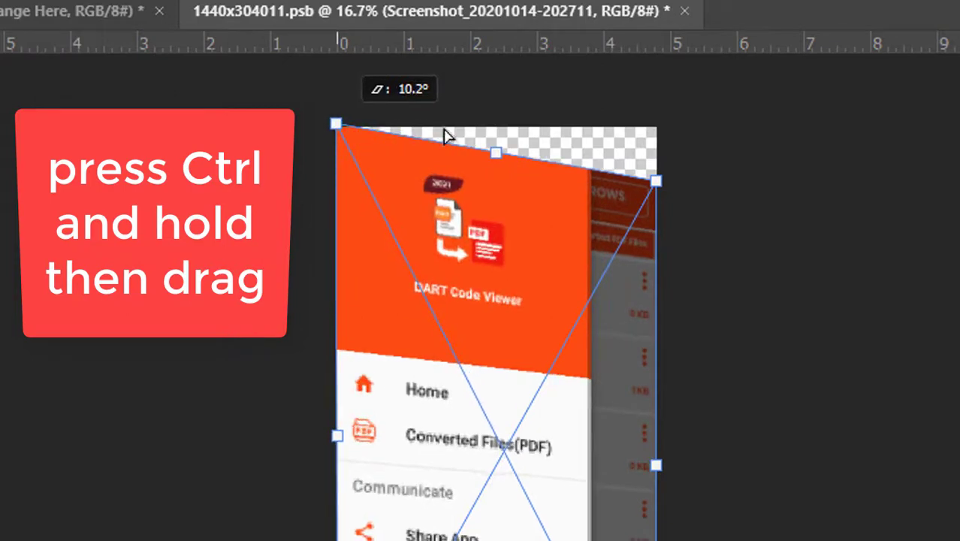
{"action": "left_click_drag", "start_coordinate": [650, 147], "coordinate": [655, 135]}
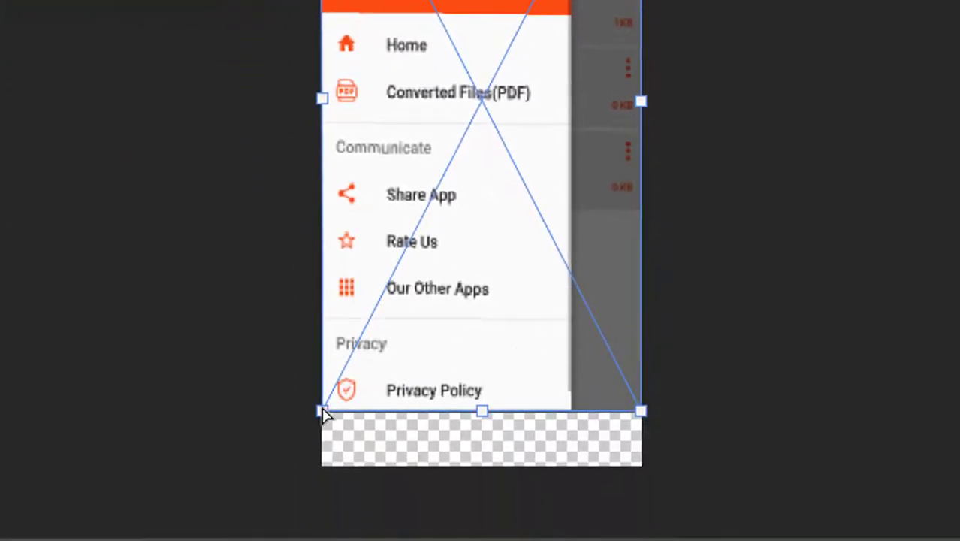
{"action": "left_click_drag", "start_coordinate": [323, 411], "coordinate": [322, 464]}
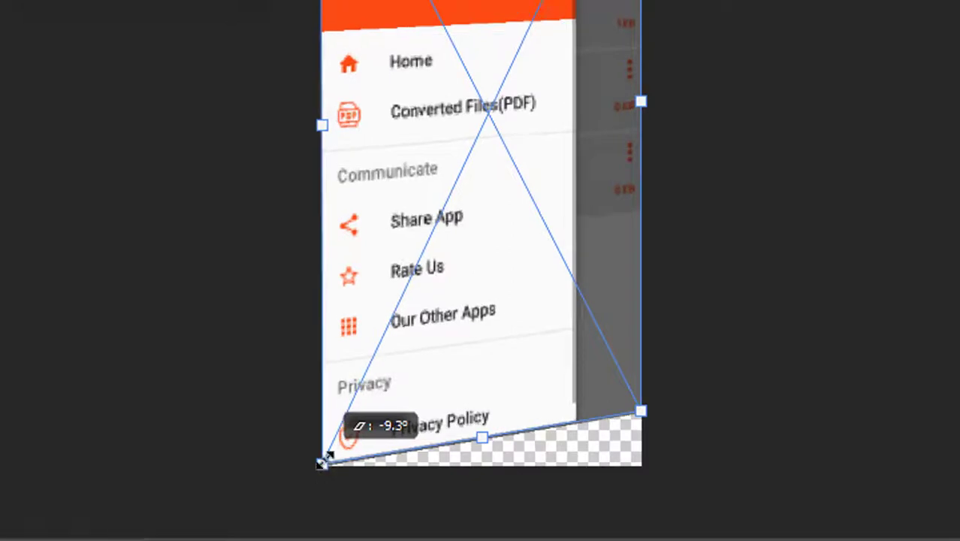
{"action": "left_click_drag", "start_coordinate": [639, 414], "coordinate": [642, 475]}
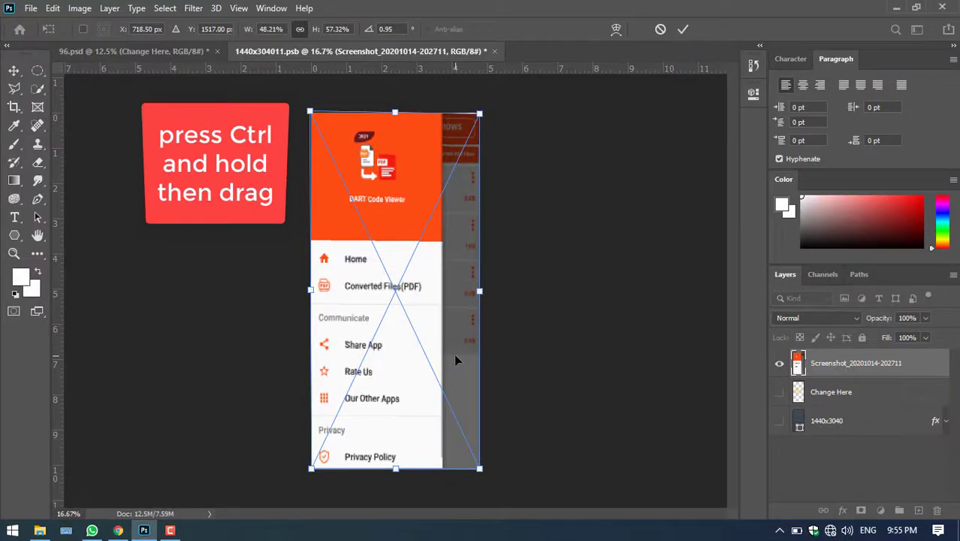
Step: Zoom in and fine-tune the corners to about 48.5% width by 57.1% height
{"action": "scroll", "coordinate": [466, 323], "scroll_direction": "up", "scroll_amount": 3}
{"action": "scroll", "coordinate": [484, 280], "scroll_direction": "up", "scroll_amount": 1}
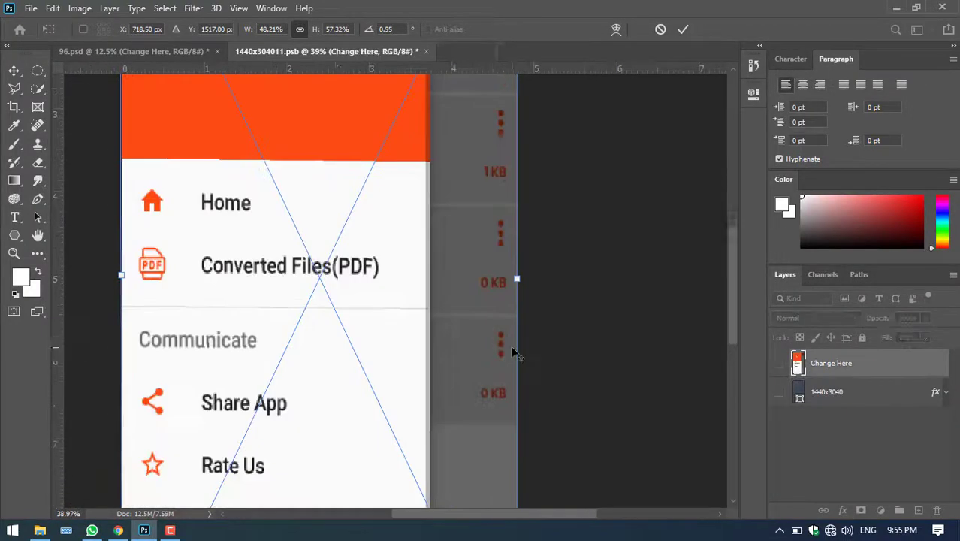
{"action": "scroll", "coordinate": [510, 345], "scroll_direction": "up", "scroll_amount": 2}
{"action": "scroll", "coordinate": [414, 336], "scroll_direction": "up", "scroll_amount": 2}
{"action": "scroll", "coordinate": [409, 326], "scroll_direction": "up", "scroll_amount": 2}
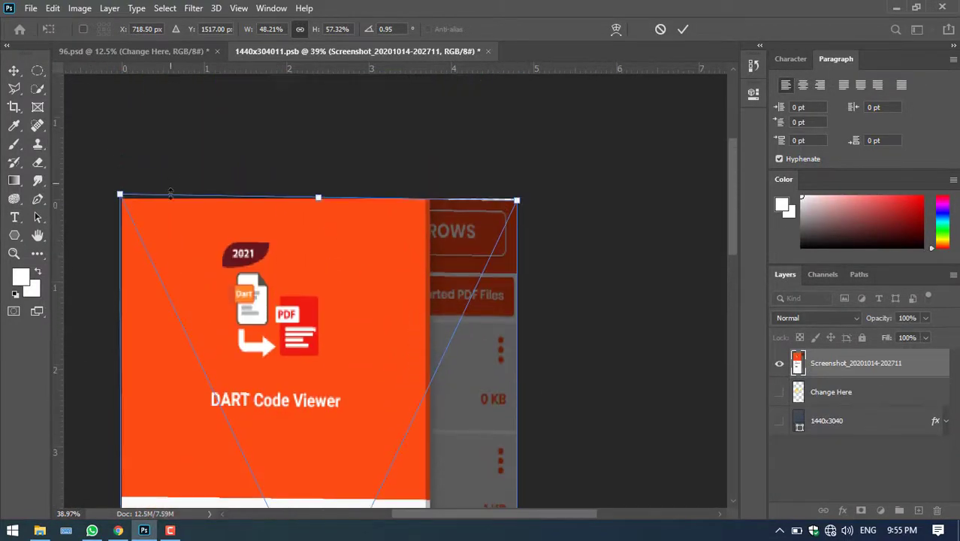
{"action": "left_click_drag", "start_coordinate": [120, 203], "coordinate": [122, 200]}
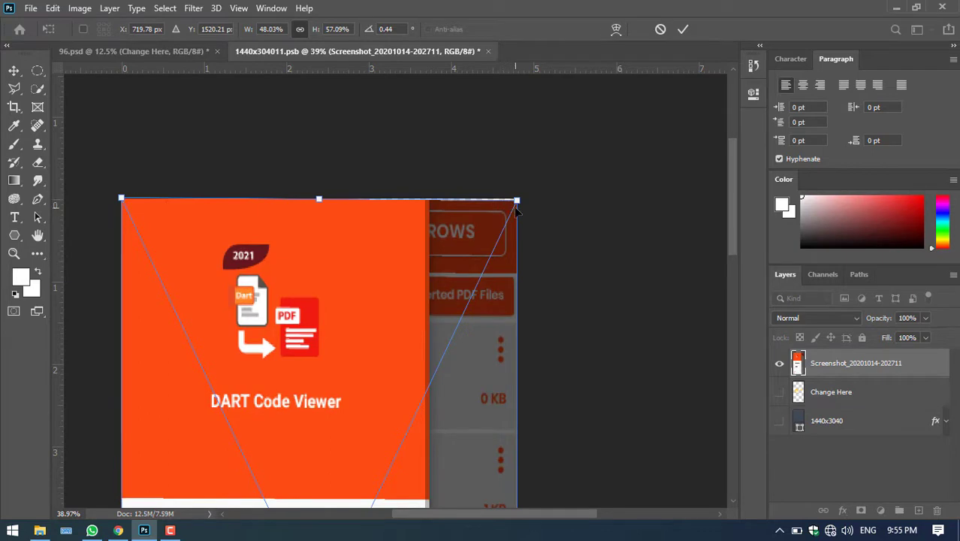
{"action": "left_click_drag", "start_coordinate": [519, 202], "coordinate": [522, 206]}
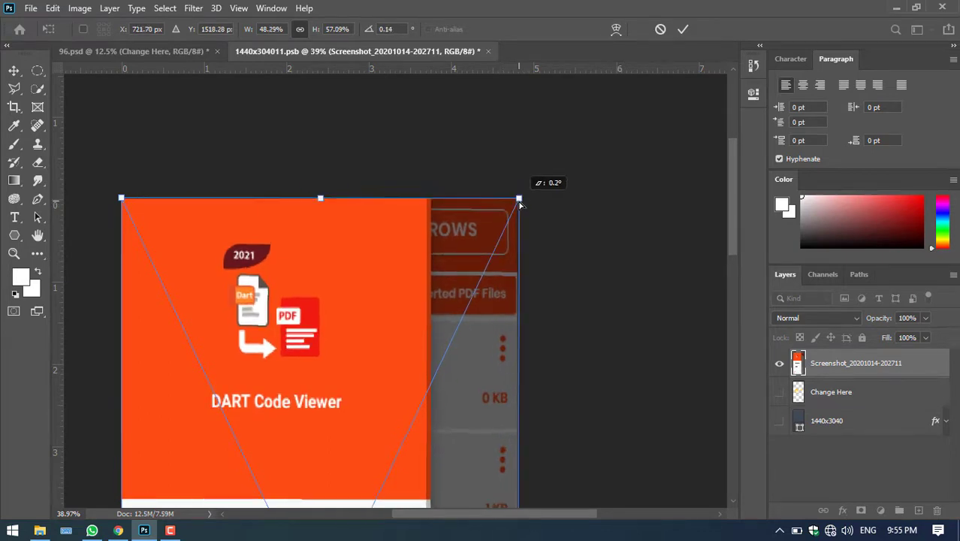
{"action": "scroll", "coordinate": [554, 205], "scroll_direction": "down", "scroll_amount": 2}
{"action": "scroll", "coordinate": [554, 205], "scroll_direction": "down", "scroll_amount": 5}
{"action": "scroll", "coordinate": [526, 286], "scroll_direction": "down", "scroll_amount": 6}
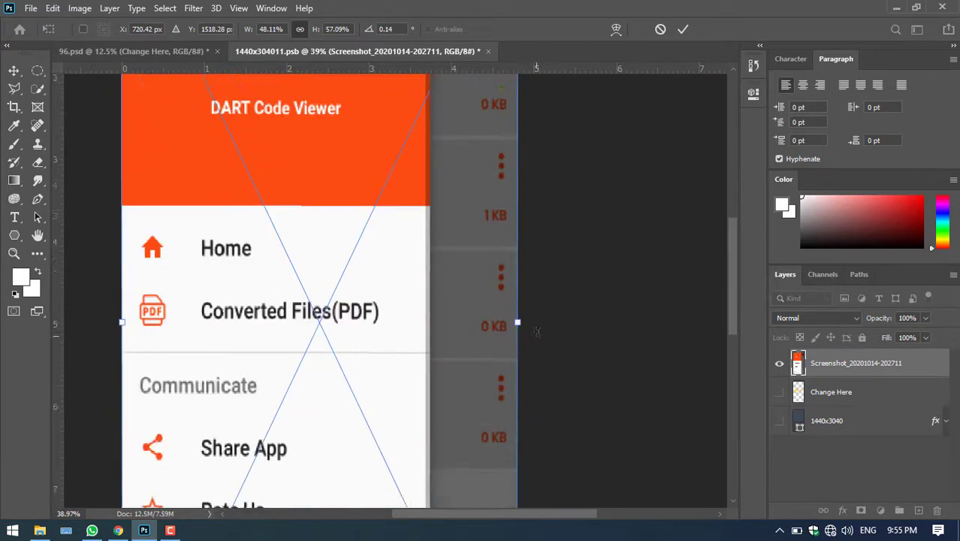
{"action": "scroll", "coordinate": [500, 360], "scroll_direction": "down", "scroll_amount": 5}
{"action": "scroll", "coordinate": [473, 439], "scroll_direction": "down", "scroll_amount": 5}
{"action": "scroll", "coordinate": [474, 440], "scroll_direction": "down", "scroll_amount": 5}
{"action": "scroll", "coordinate": [473, 439], "scroll_direction": "down", "scroll_amount": 2}
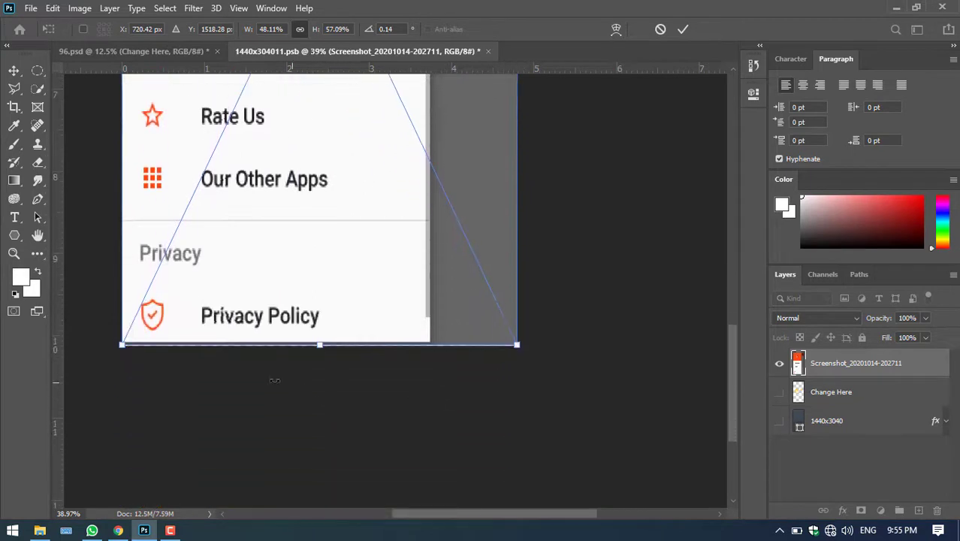
{"action": "left_click_drag", "start_coordinate": [124, 348], "coordinate": [118, 349]}
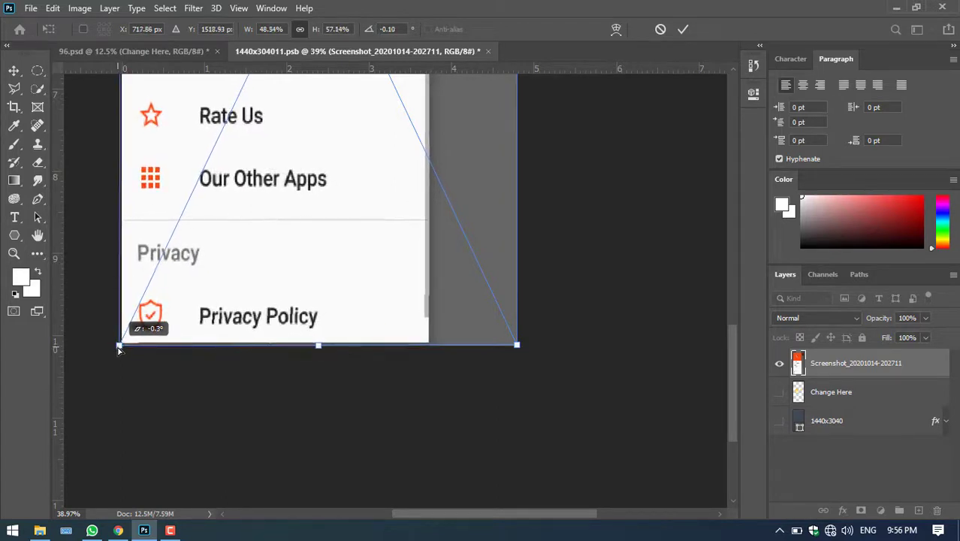
Step: Level the screenshot's bottom corners and commit the transform at about 48.1% × 57.3%
{"action": "left_click_drag", "start_coordinate": [119, 349], "coordinate": [121, 353]}
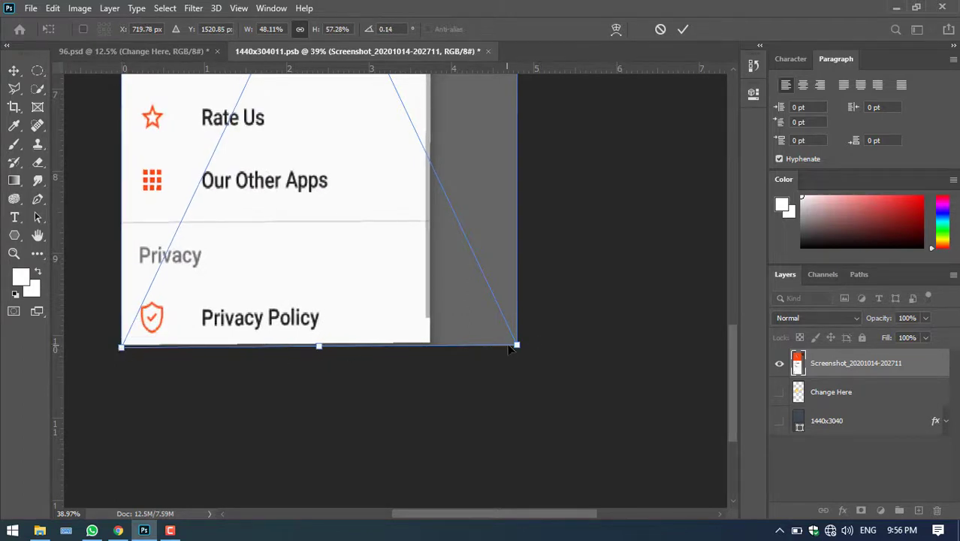
{"action": "left_click_drag", "start_coordinate": [512, 350], "coordinate": [517, 350]}
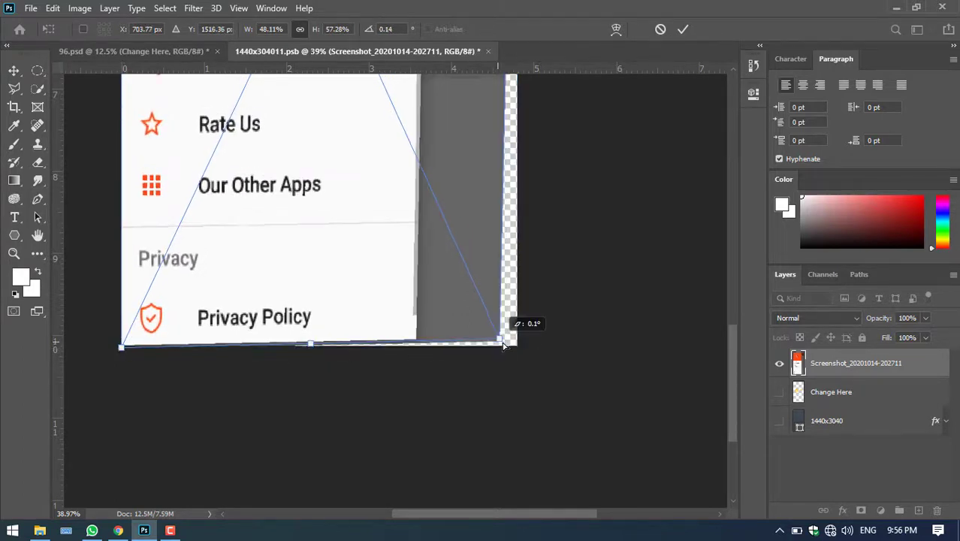
{"action": "scroll", "coordinate": [536, 338], "scroll_direction": "up", "scroll_amount": 3}
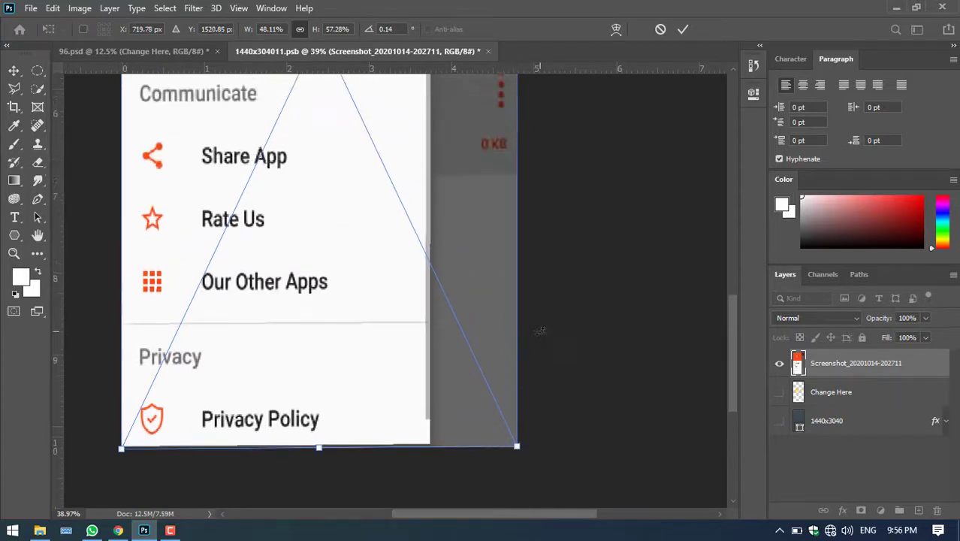
{"action": "scroll", "coordinate": [535, 316], "scroll_direction": "up", "scroll_amount": 4}
{"action": "scroll", "coordinate": [534, 293], "scroll_direction": "up", "scroll_amount": 2}
{"action": "scroll", "coordinate": [532, 261], "scroll_direction": "up", "scroll_amount": 3}
{"action": "scroll", "coordinate": [532, 261], "scroll_direction": "up", "scroll_amount": 1}
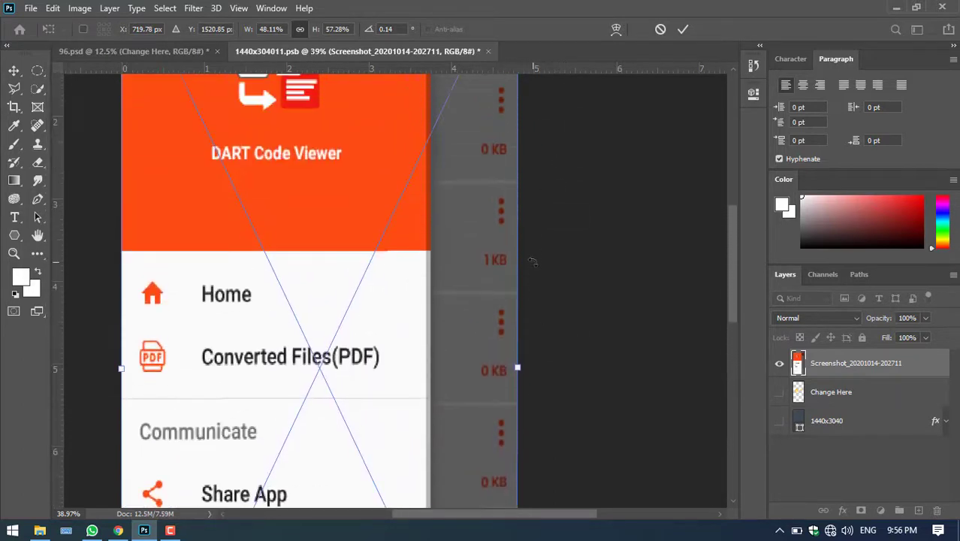
{"action": "scroll", "coordinate": [538, 248], "scroll_direction": "down", "scroll_amount": 1}
{"action": "scroll", "coordinate": [538, 248], "scroll_direction": "down", "scroll_amount": 2}
{"action": "scroll", "coordinate": [538, 248], "scroll_direction": "down", "scroll_amount": 3}
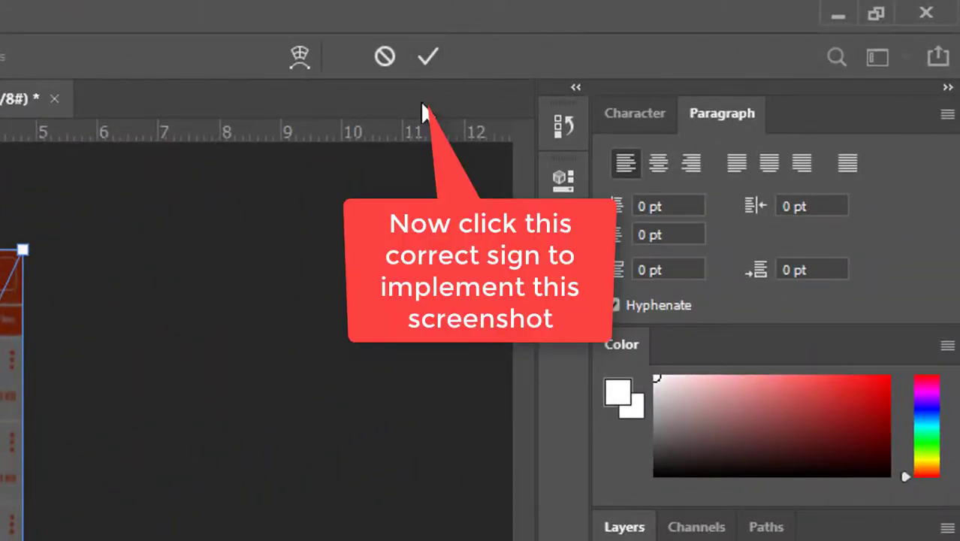
{"action": "left_click", "coordinate": [433, 67]}
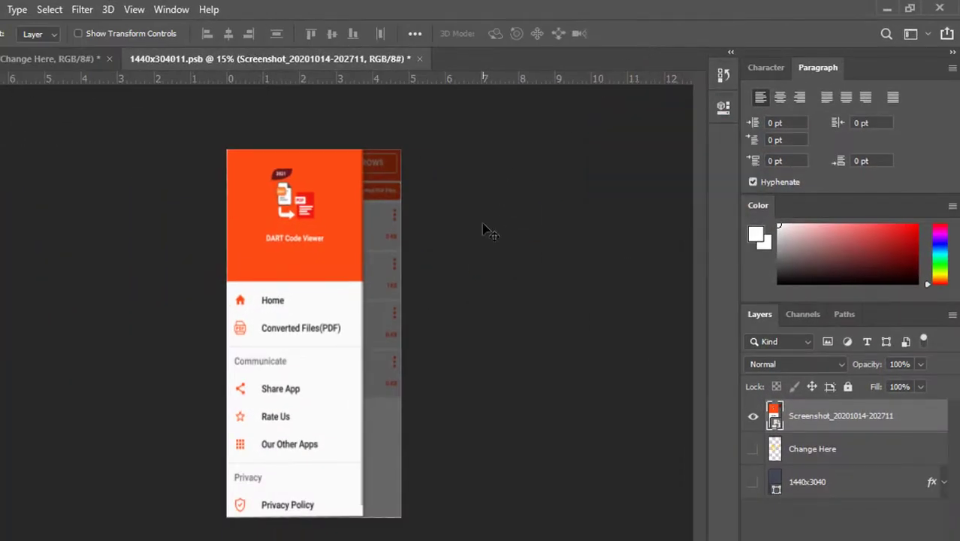
Step: Save the smart object's screen contents and switch back to the 96.psd mockup document
{"action": "key", "text": "ctrl+s"}
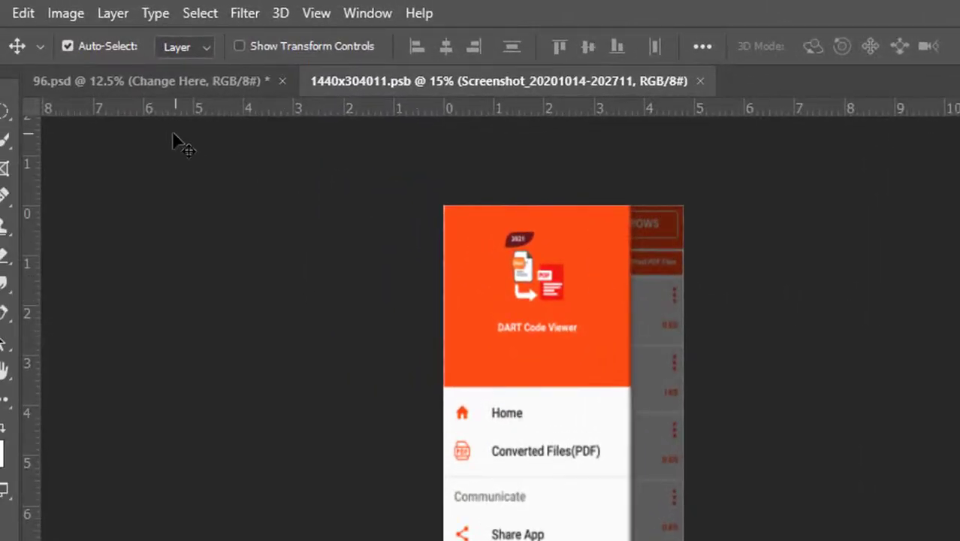
{"action": "left_click", "coordinate": [184, 88]}
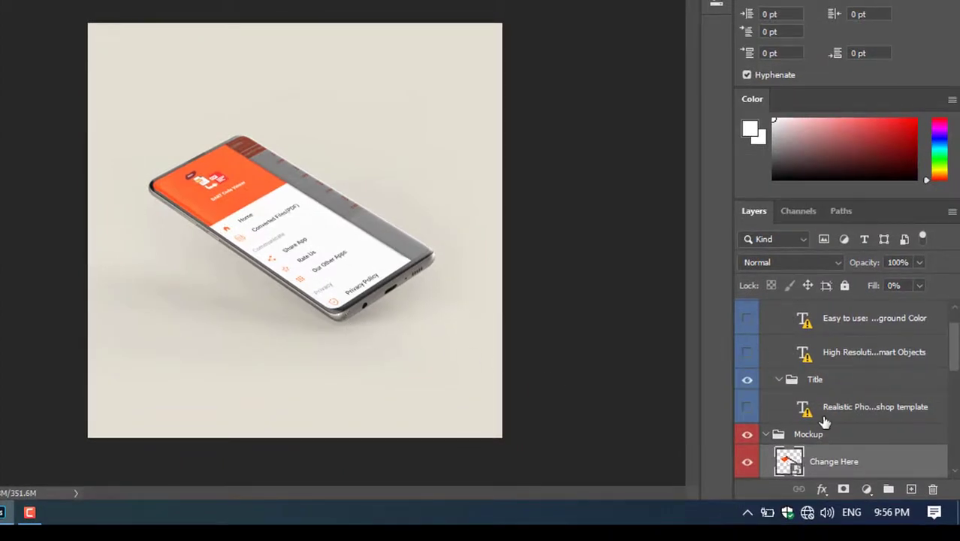
{"action": "scroll", "coordinate": [825, 422], "scroll_direction": "down", "scroll_amount": 3}
{"action": "scroll", "coordinate": [824, 421], "scroll_direction": "down", "scroll_amount": 3}
{"action": "scroll", "coordinate": [822, 419], "scroll_direction": "down", "scroll_amount": 3}
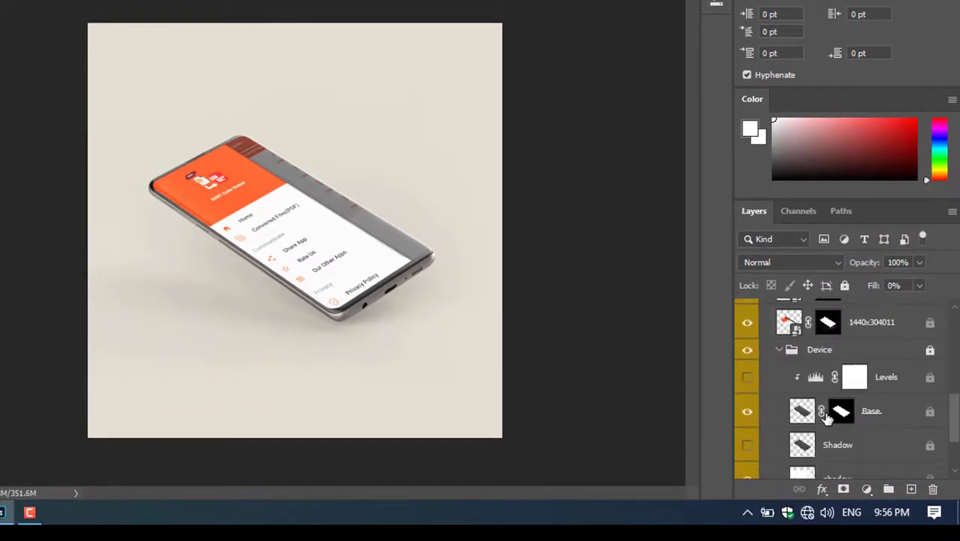
{"action": "scroll", "coordinate": [819, 418], "scroll_direction": "down", "scroll_amount": 3}
{"action": "scroll", "coordinate": [822, 418], "scroll_direction": "down", "scroll_amount": 1}
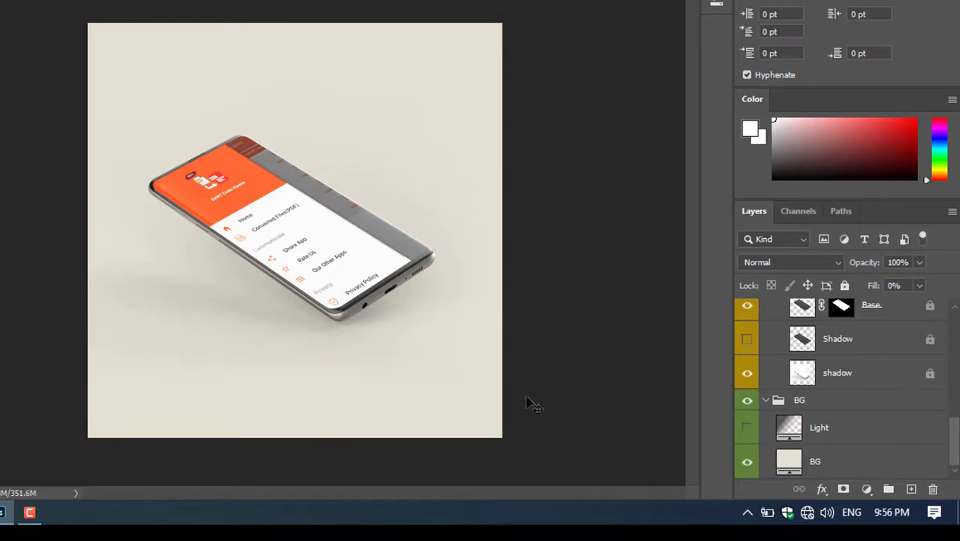
{"action": "left_click", "coordinate": [449, 182]}
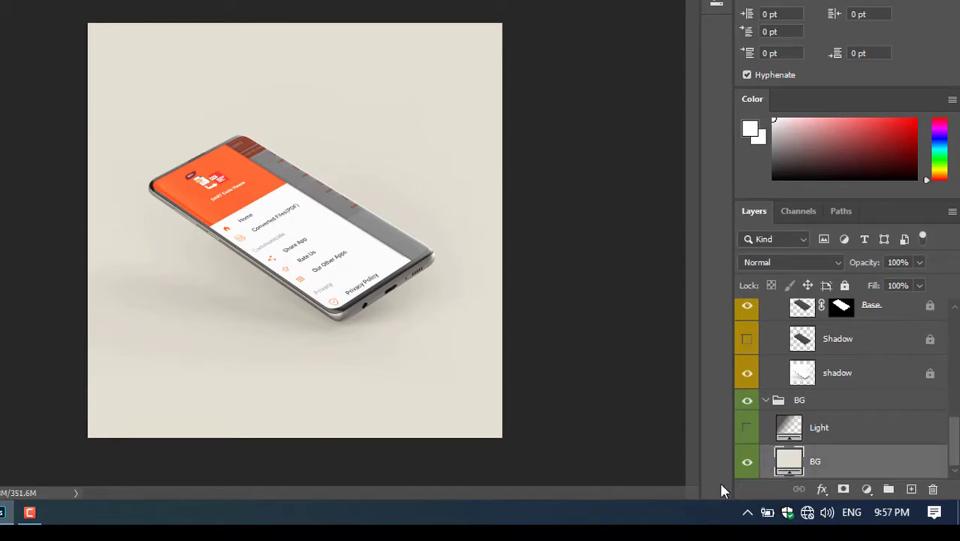
{"action": "left_click", "coordinate": [748, 466]}
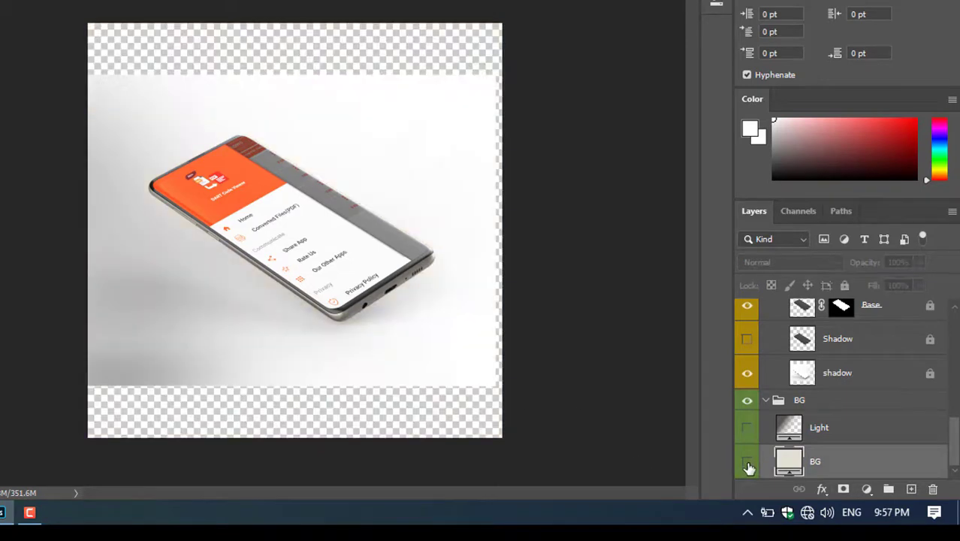
{"action": "left_click", "coordinate": [748, 373]}
{"action": "left_click", "coordinate": [748, 375]}
{"action": "left_click", "coordinate": [748, 310]}
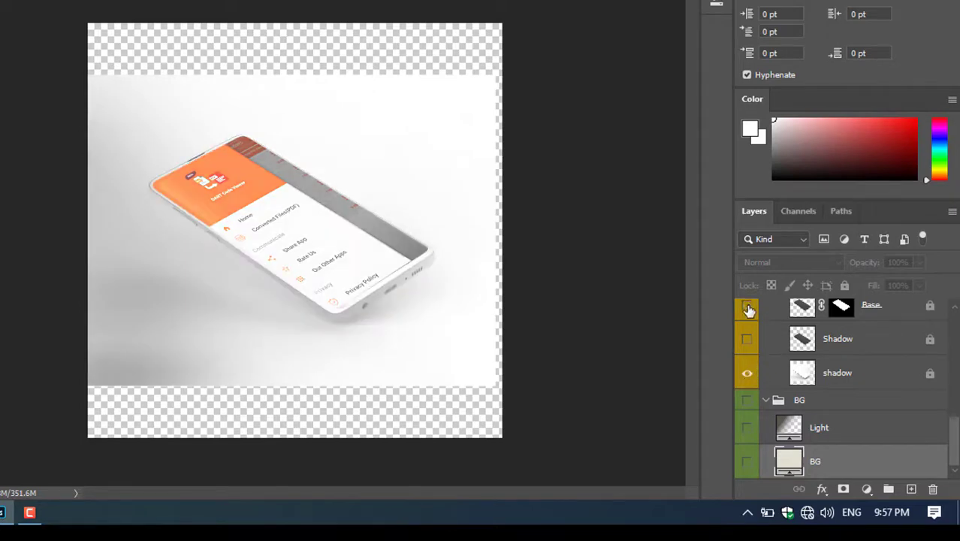
{"action": "left_click", "coordinate": [748, 309]}
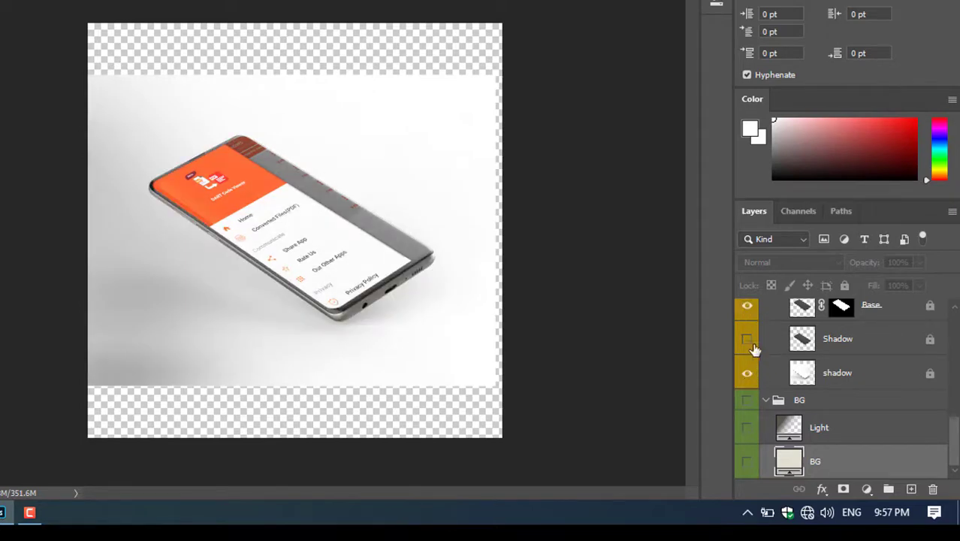
{"action": "left_click", "coordinate": [749, 462]}
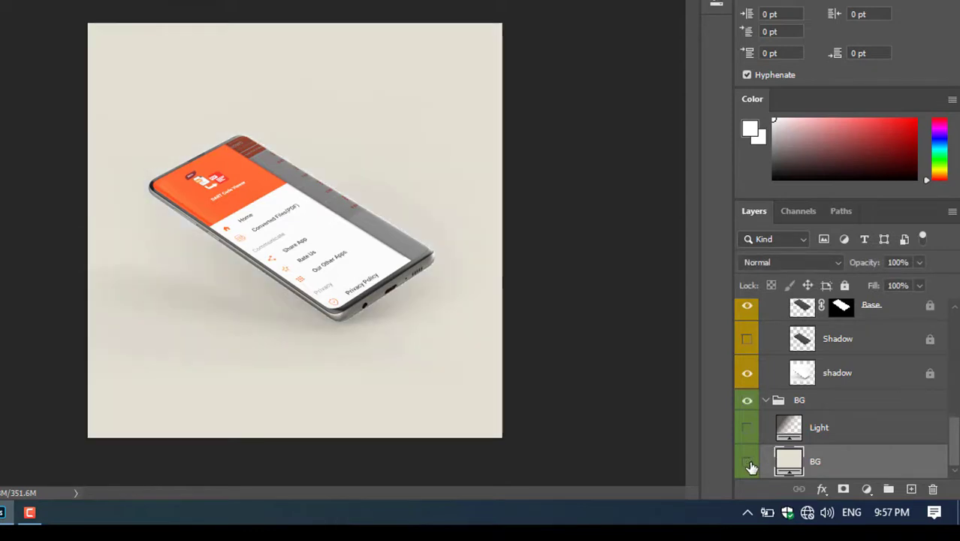
{"action": "left_click", "coordinate": [749, 463]}
{"action": "left_click", "coordinate": [749, 463]}
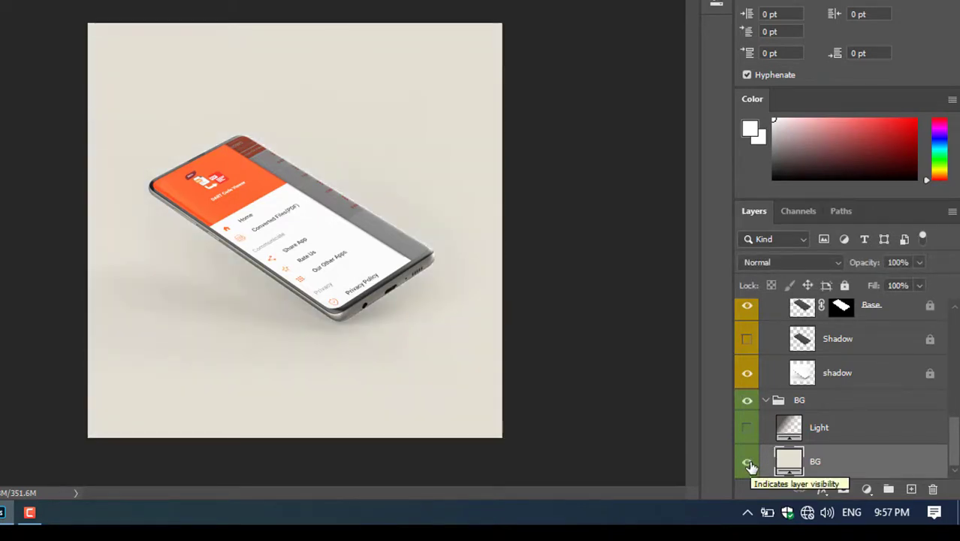
{"action": "scroll", "coordinate": [897, 446], "scroll_direction": "up", "scroll_amount": 1}
{"action": "scroll", "coordinate": [898, 447], "scroll_direction": "up", "scroll_amount": 1}
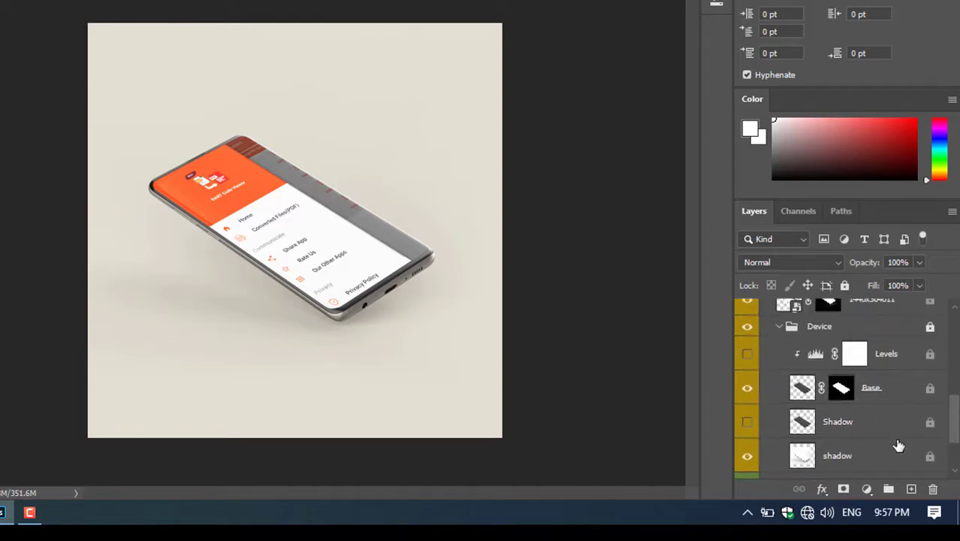
{"action": "scroll", "coordinate": [898, 447], "scroll_direction": "up", "scroll_amount": 1}
{"action": "left_click", "coordinate": [748, 411]}
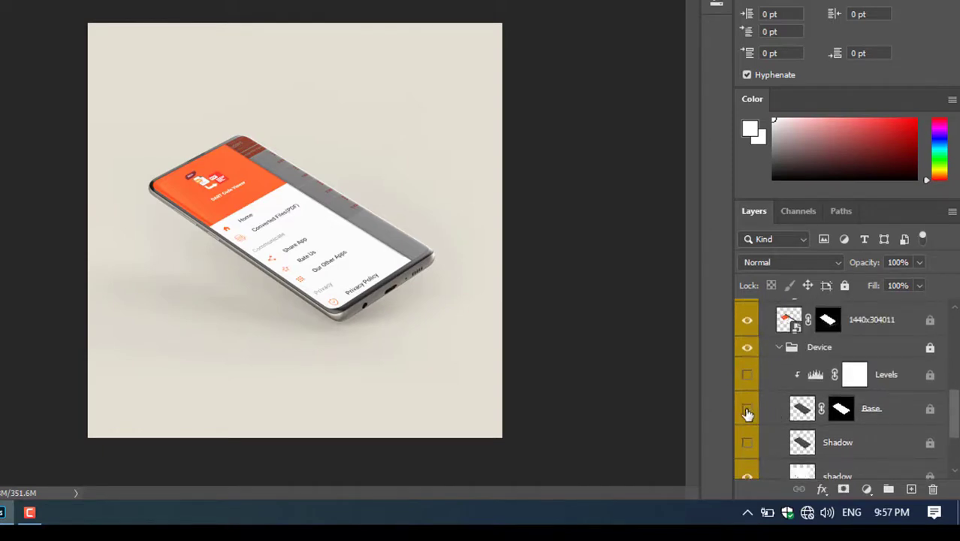
{"action": "left_click", "coordinate": [748, 410]}
{"action": "scroll", "coordinate": [855, 427], "scroll_direction": "up", "scroll_amount": 1}
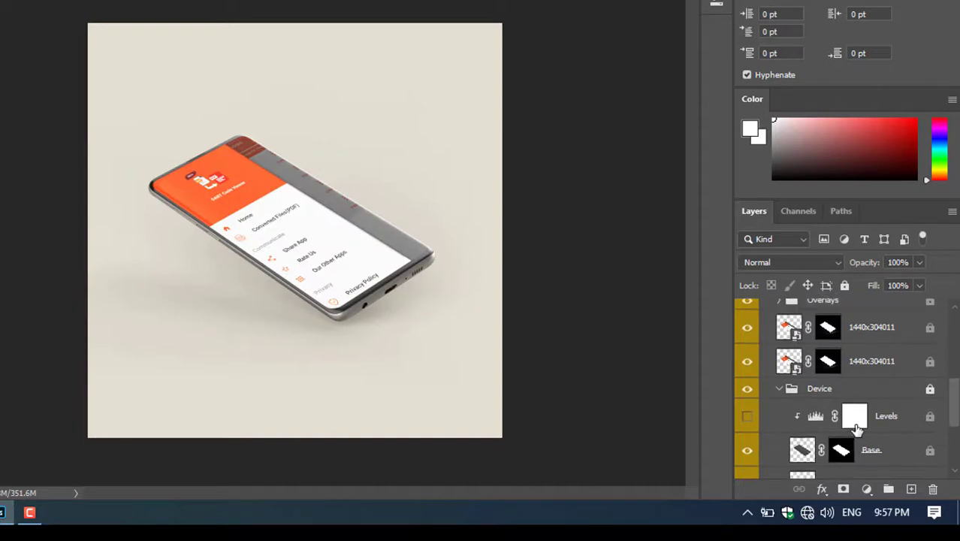
{"action": "scroll", "coordinate": [858, 428], "scroll_direction": "up", "scroll_amount": 1}
{"action": "scroll", "coordinate": [857, 428], "scroll_direction": "up", "scroll_amount": 1}
{"action": "scroll", "coordinate": [858, 428], "scroll_direction": "up", "scroll_amount": 1}
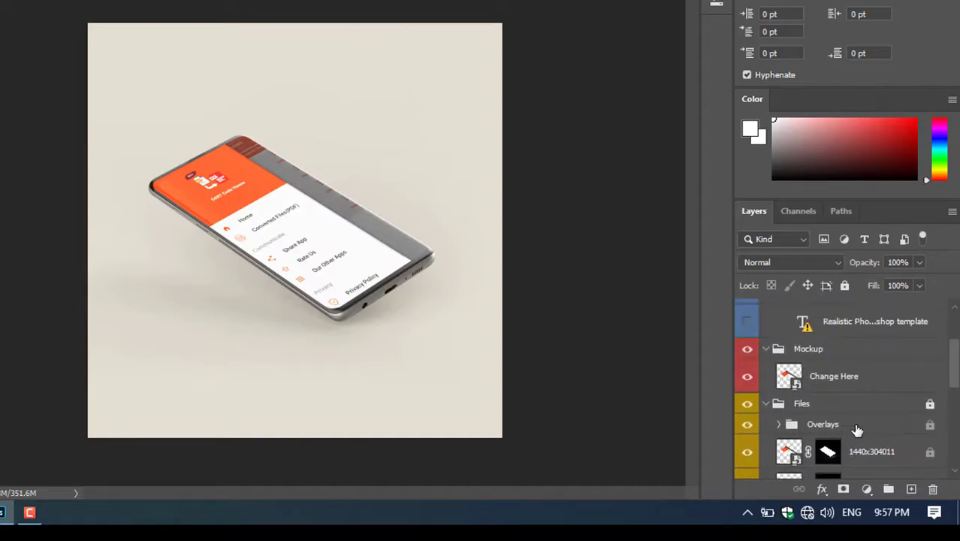
{"action": "scroll", "coordinate": [857, 430], "scroll_direction": "up", "scroll_amount": 3}
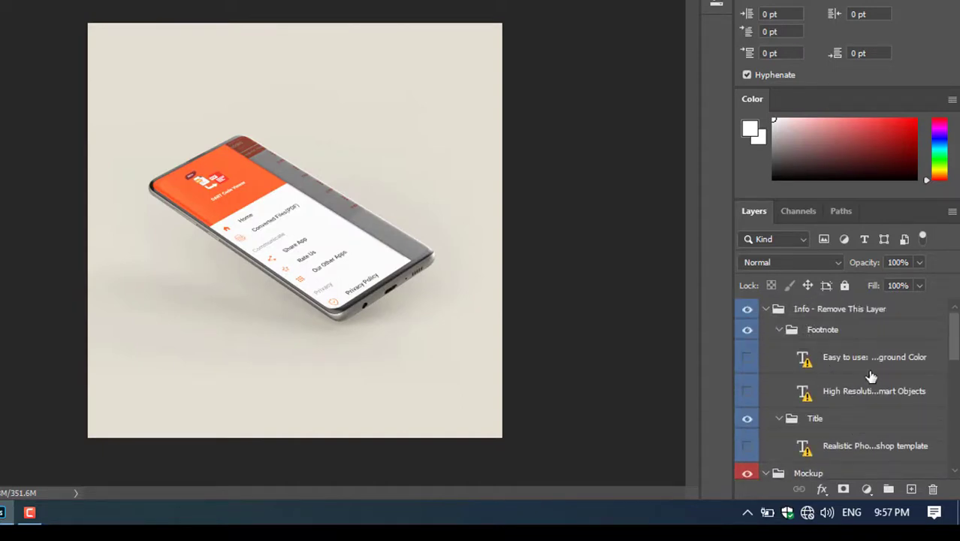
{"action": "scroll", "coordinate": [871, 379], "scroll_direction": "down", "scroll_amount": 3}
{"action": "scroll", "coordinate": [789, 399], "scroll_direction": "down", "scroll_amount": 1}
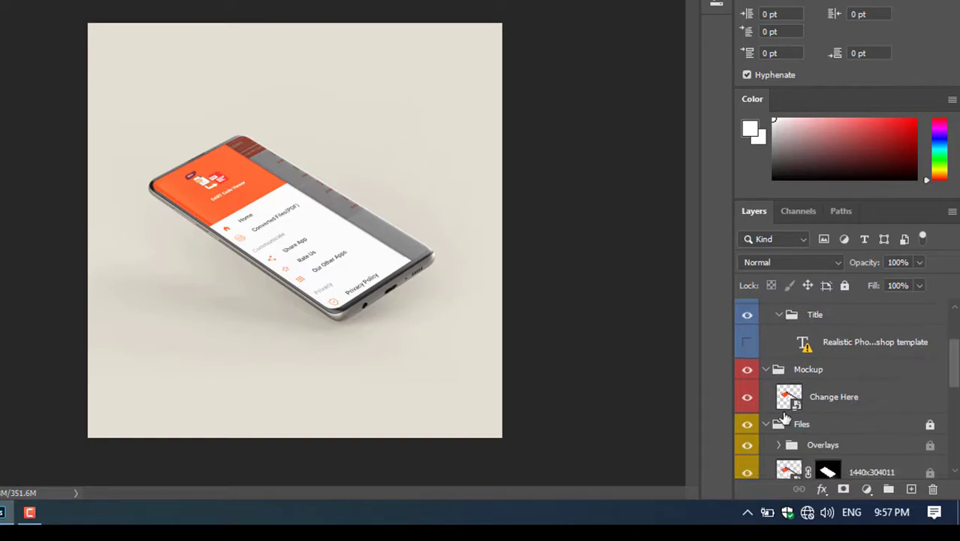
{"action": "scroll", "coordinate": [789, 398], "scroll_direction": "down", "scroll_amount": 2}
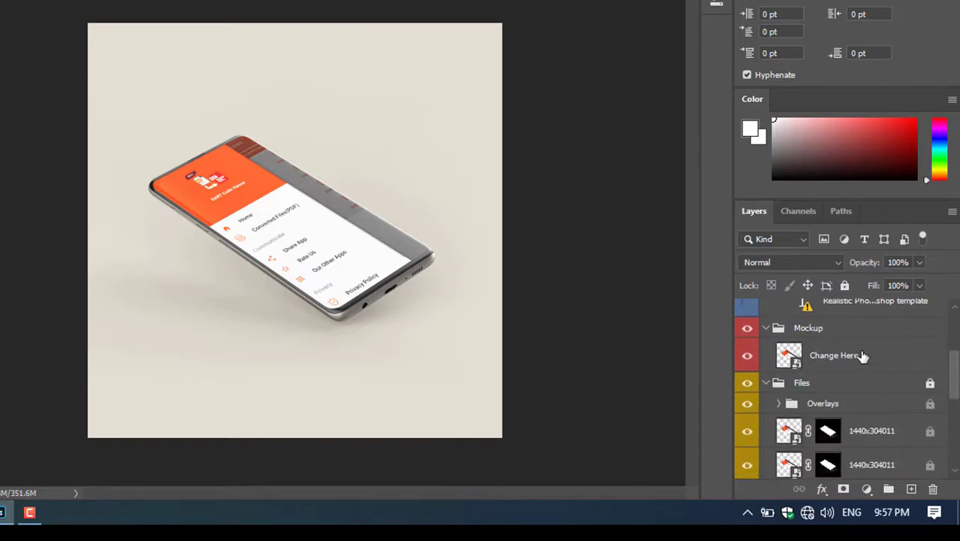
{"action": "scroll", "coordinate": [859, 361], "scroll_direction": "down", "scroll_amount": 1}
{"action": "scroll", "coordinate": [811, 387], "scroll_direction": "down", "scroll_amount": 1}
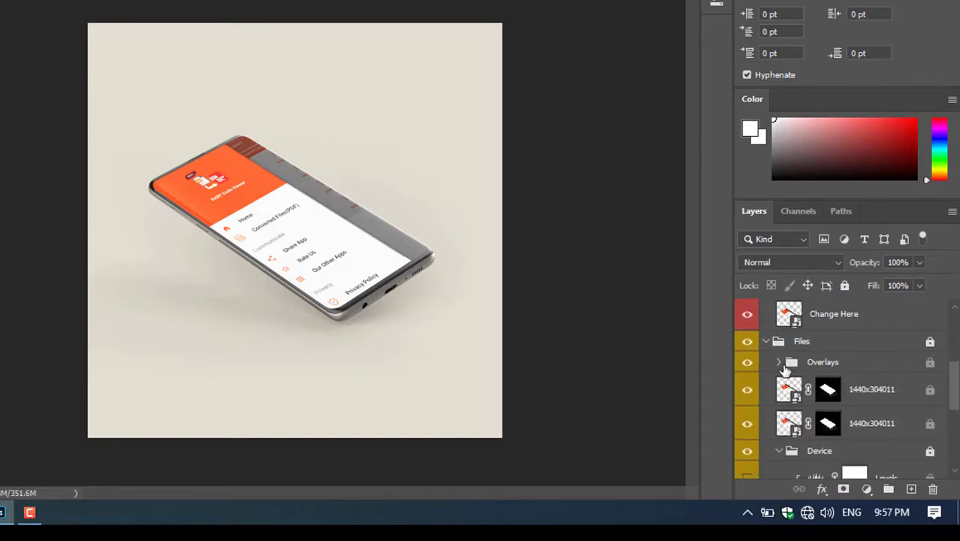
Step: Expand the Overlays group and toggle overlay layers 1, 2, 4 and the first 1440x304011 layer
{"action": "left_click", "coordinate": [779, 362]}
{"action": "scroll", "coordinate": [864, 387], "scroll_direction": "down", "scroll_amount": 1}
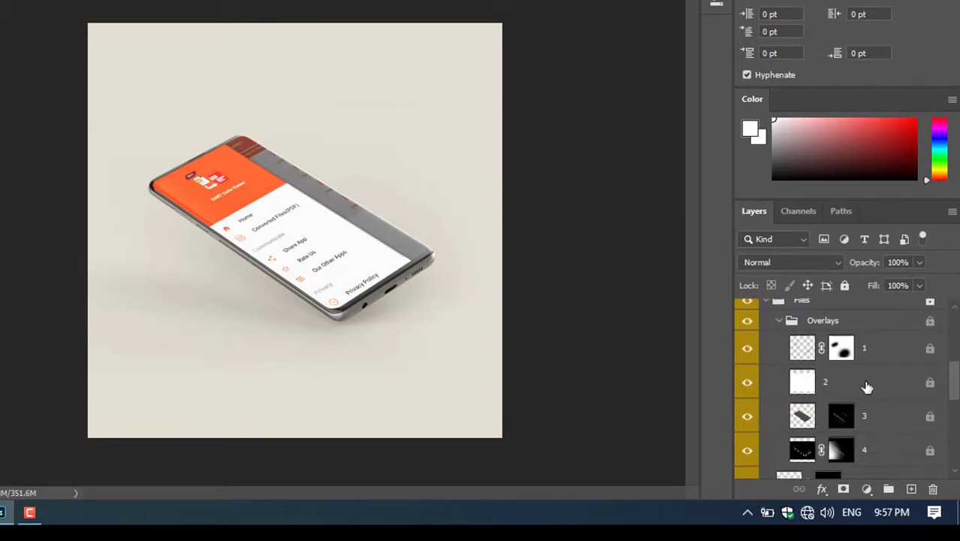
{"action": "left_click", "coordinate": [749, 351]}
{"action": "left_click", "coordinate": [749, 383]}
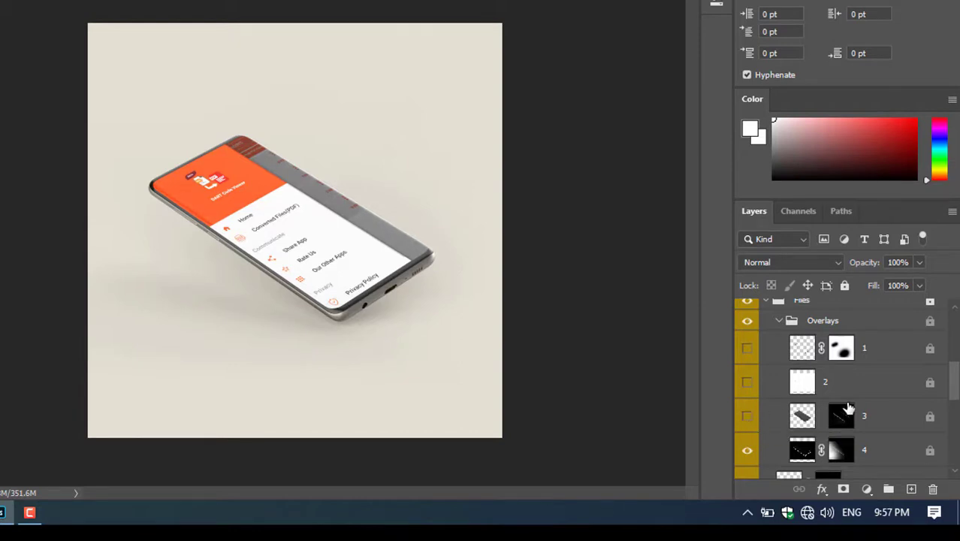
{"action": "scroll", "coordinate": [852, 408], "scroll_direction": "down", "scroll_amount": 2}
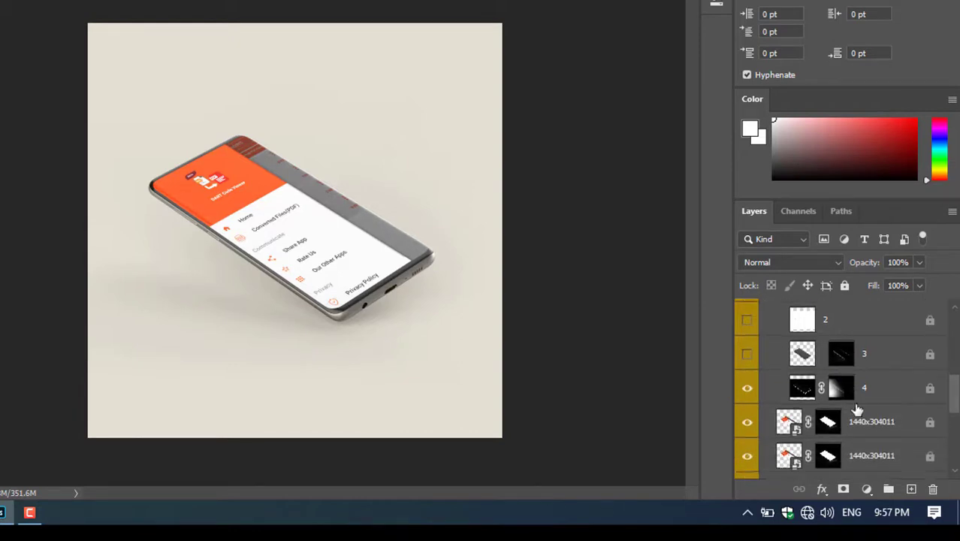
{"action": "left_click", "coordinate": [748, 392]}
{"action": "scroll", "coordinate": [751, 391], "scroll_direction": "down", "scroll_amount": 1}
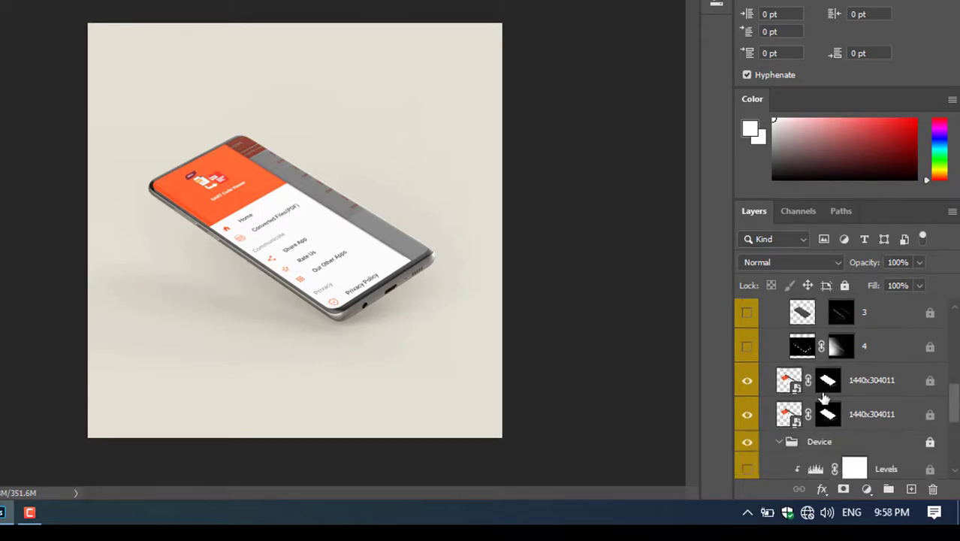
{"action": "left_click", "coordinate": [748, 384]}
{"action": "left_click", "coordinate": [748, 384]}
Step: Compare the phone screen overlay and Levels brightening on and off, then collapse the Device group
{"action": "scroll", "coordinate": [905, 399], "scroll_direction": "down", "scroll_amount": 1}
{"action": "left_click", "coordinate": [749, 383]}
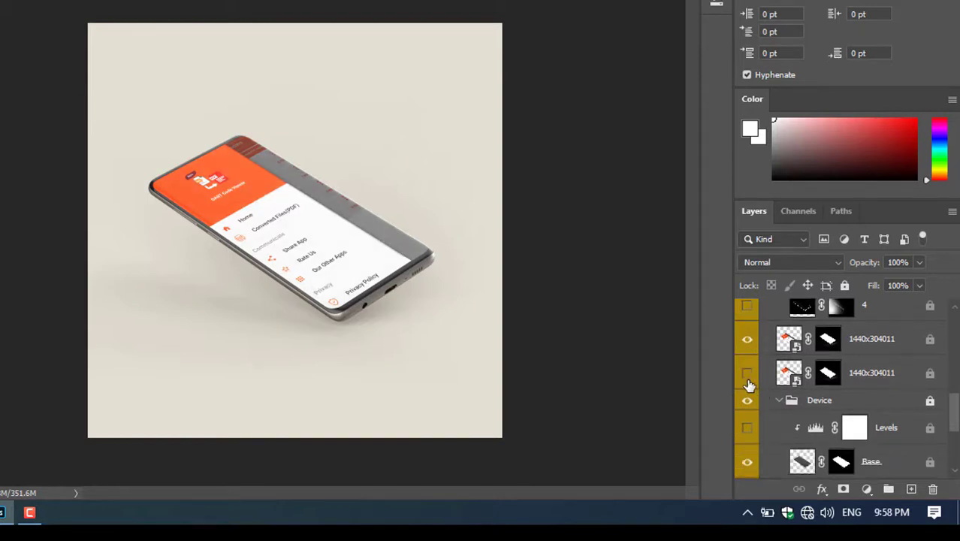
{"action": "left_click", "coordinate": [750, 383]}
{"action": "scroll", "coordinate": [800, 382], "scroll_direction": "down", "scroll_amount": 1}
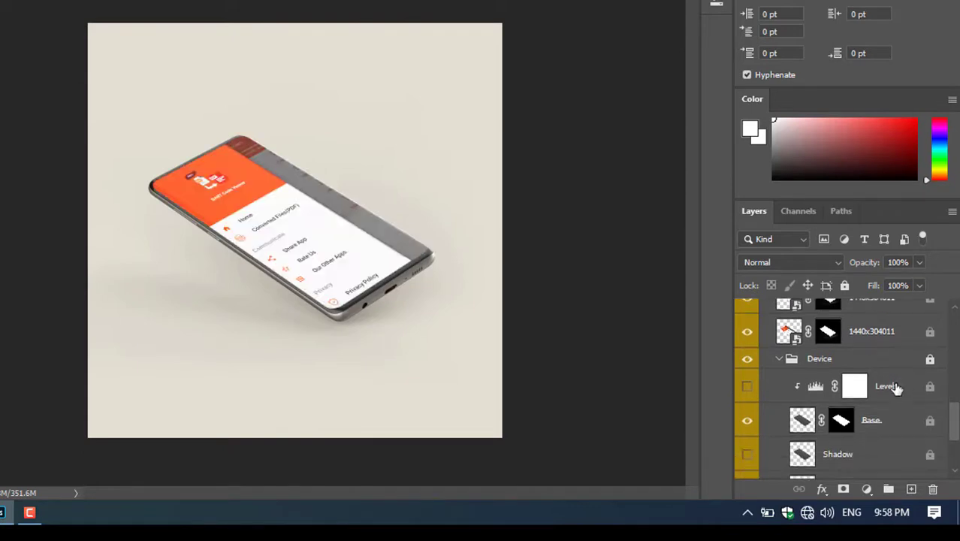
{"action": "left_click", "coordinate": [746, 387]}
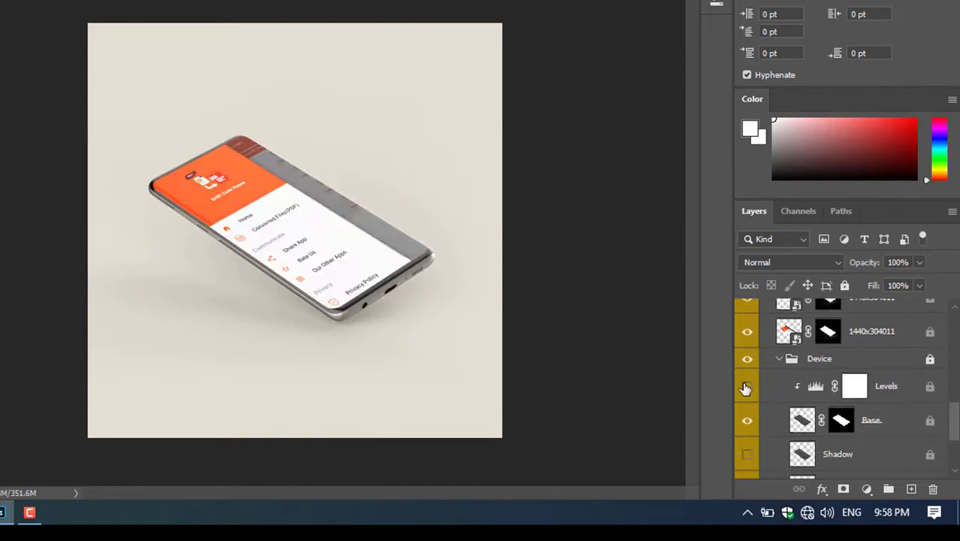
{"action": "left_click", "coordinate": [746, 386]}
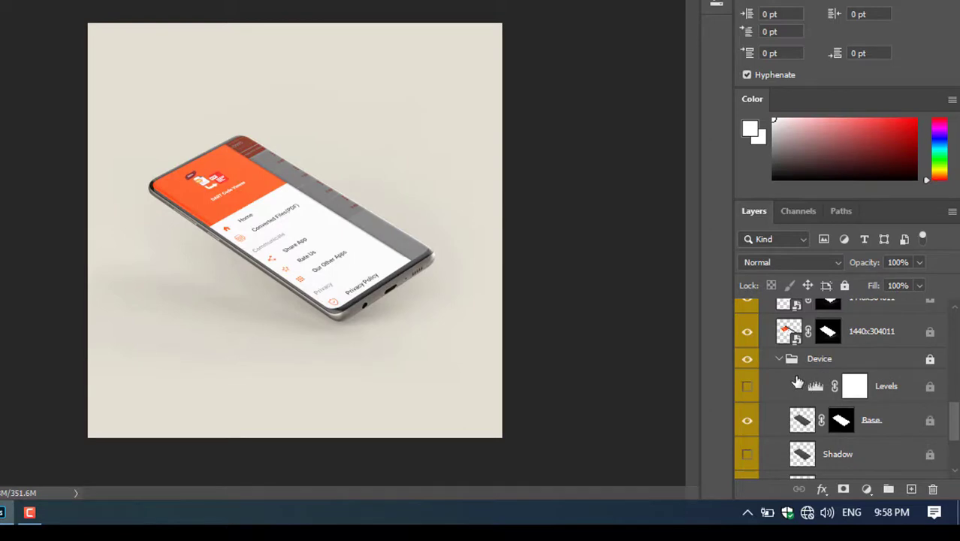
{"action": "left_click", "coordinate": [780, 360]}
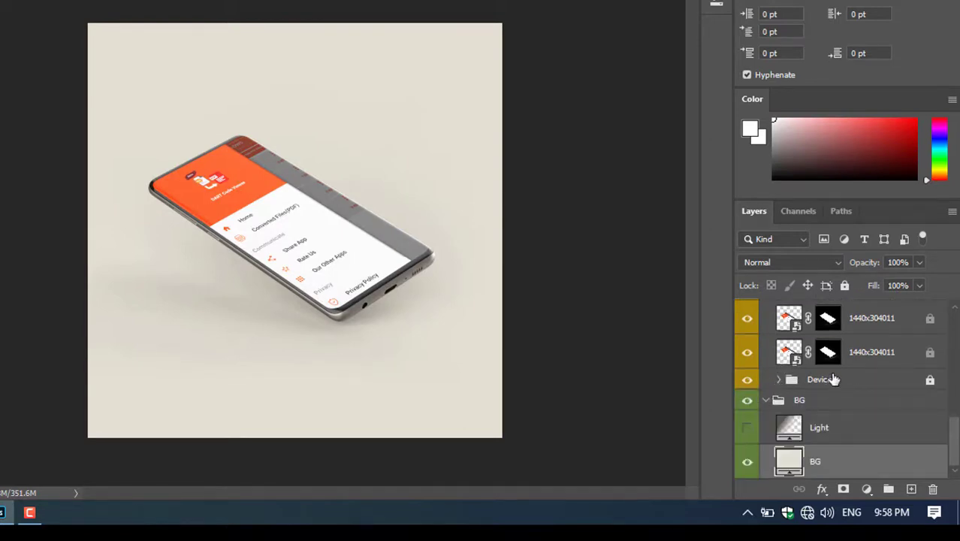
Step: Hide the beige background layer, leaving transparency, after briefly checking the phone body and shadow
{"action": "left_click", "coordinate": [754, 403]}
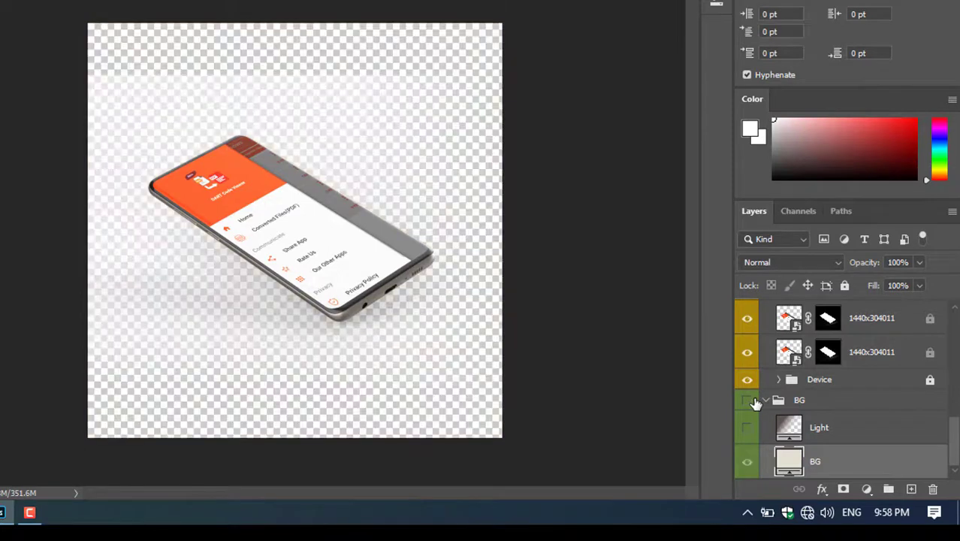
{"action": "left_click", "coordinate": [750, 463]}
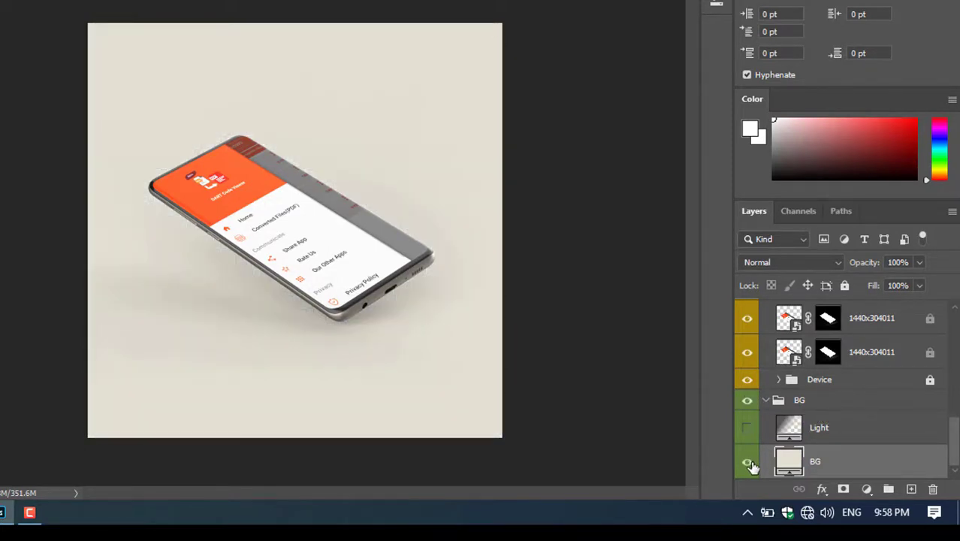
{"action": "left_click", "coordinate": [747, 463]}
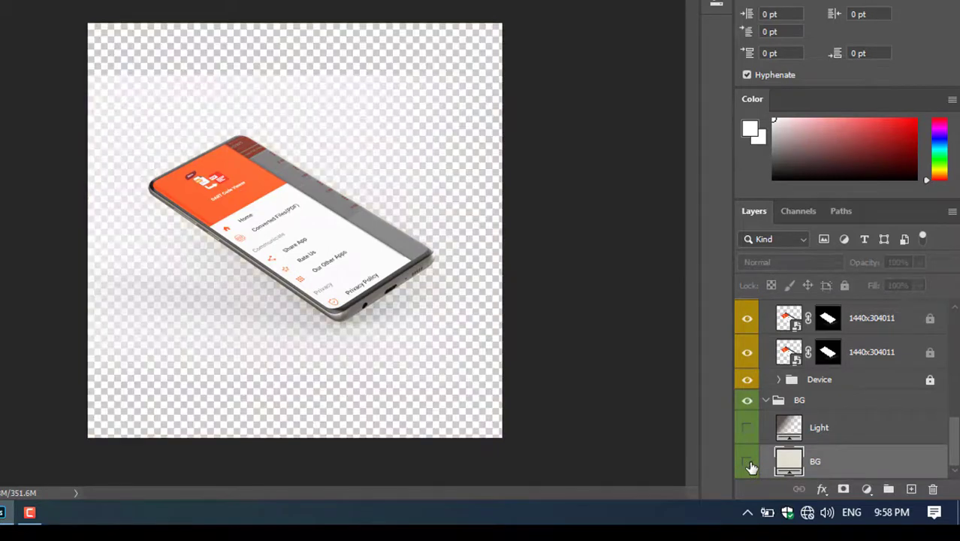
{"action": "left_click", "coordinate": [748, 380]}
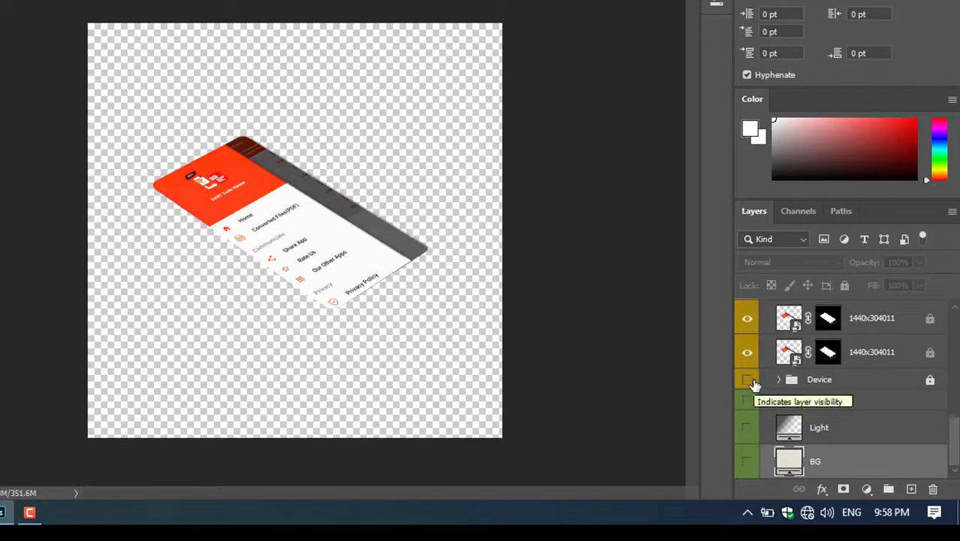
{"action": "left_click", "coordinate": [749, 381]}
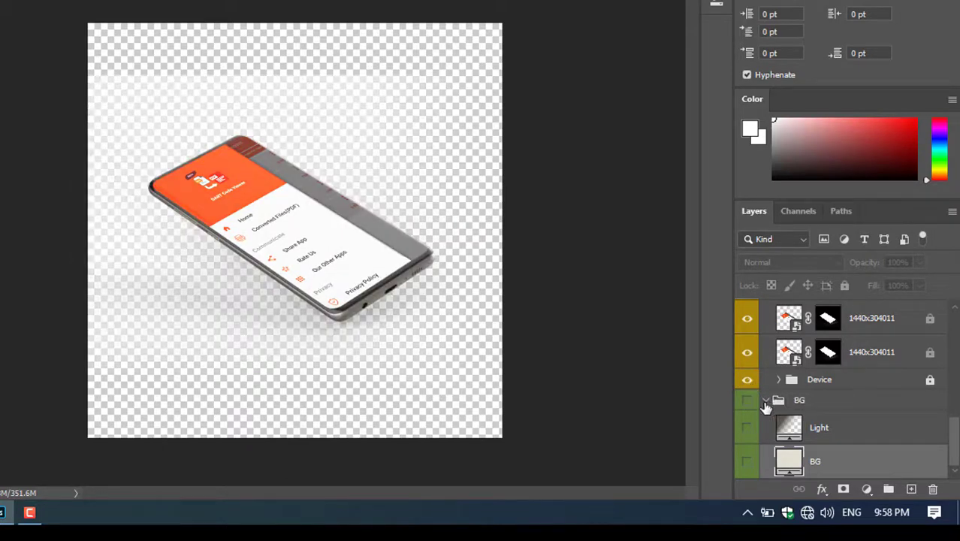
Step: Expand the Device group, check the Base layer, and hide the soft shadow beneath the phone
{"action": "left_click", "coordinate": [780, 380]}
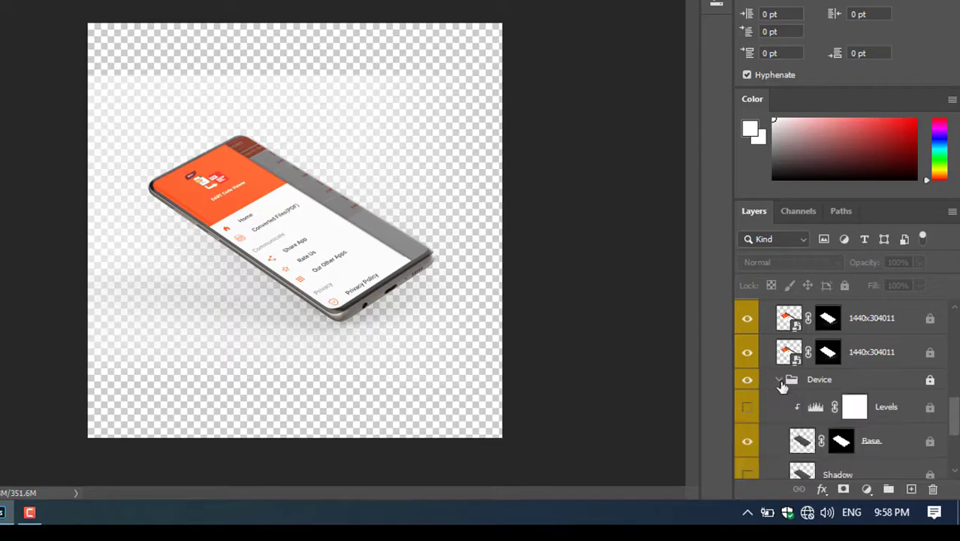
{"action": "scroll", "coordinate": [857, 406], "scroll_direction": "down", "scroll_amount": 2}
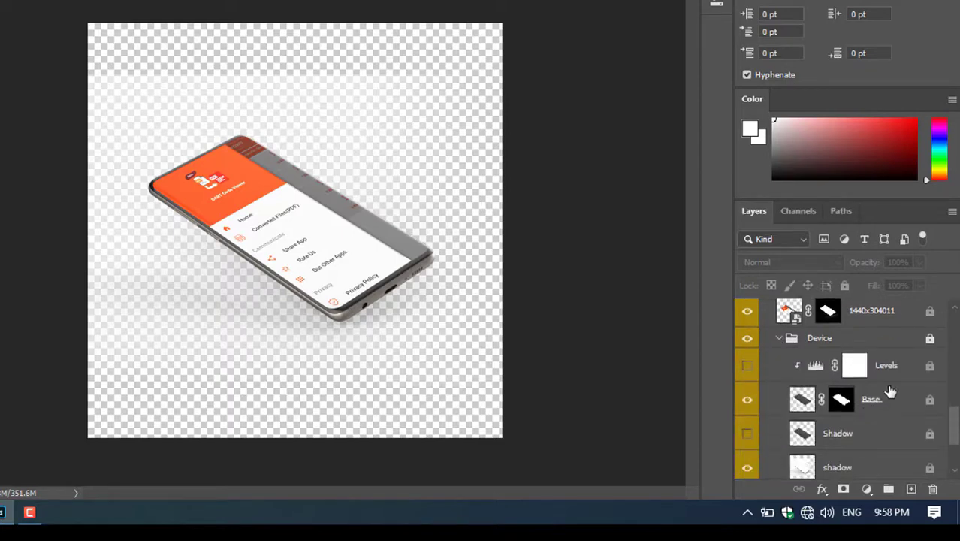
{"action": "scroll", "coordinate": [888, 392], "scroll_direction": "down", "scroll_amount": 1}
{"action": "left_click", "coordinate": [747, 380]}
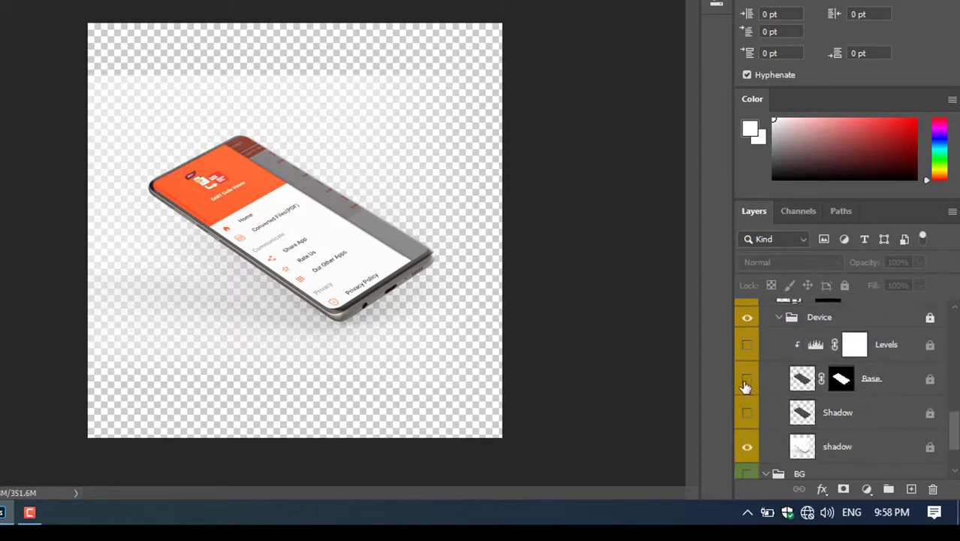
{"action": "left_click", "coordinate": [747, 380]}
{"action": "left_click", "coordinate": [748, 448]}
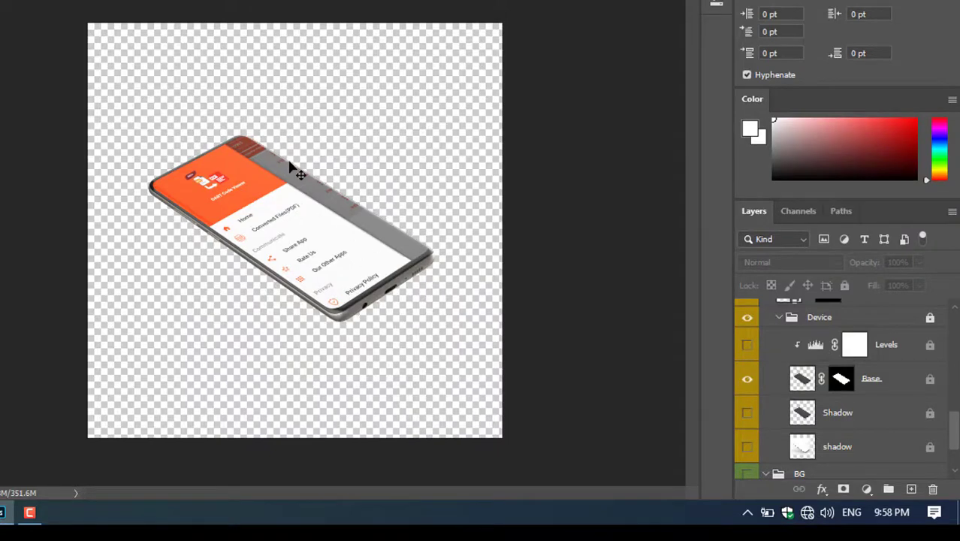
Step: Export the transparent phone mockup as 11.png to the Desktop with File > Export As
{"action": "scroll", "coordinate": [308, 174], "scroll_direction": "up", "scroll_amount": 1}
{"action": "scroll", "coordinate": [315, 184], "scroll_direction": "up", "scroll_amount": 2}
{"action": "scroll", "coordinate": [316, 190], "scroll_direction": "up", "scroll_amount": 1}
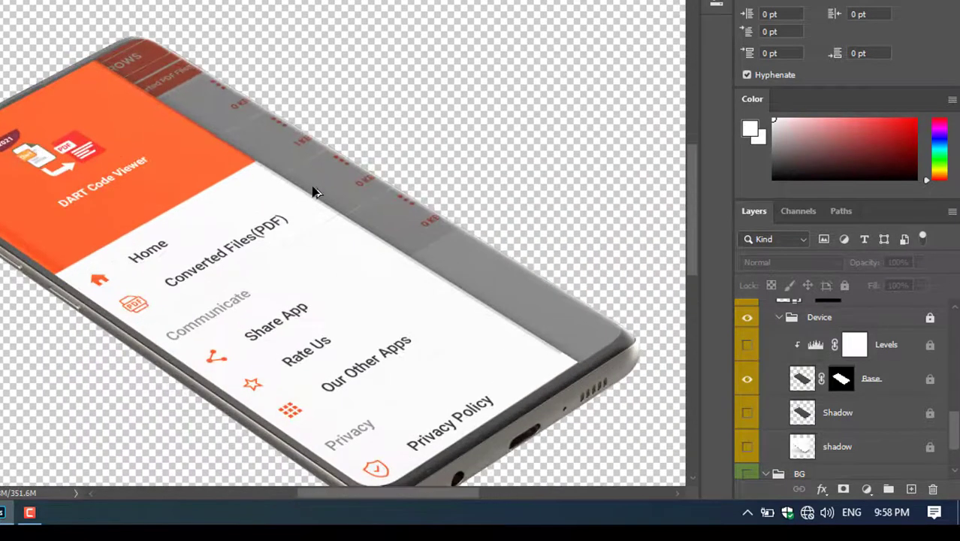
{"action": "scroll", "coordinate": [316, 192], "scroll_direction": "up", "scroll_amount": 1}
{"action": "scroll", "coordinate": [316, 192], "scroll_direction": "down", "scroll_amount": 1}
{"action": "scroll", "coordinate": [316, 191], "scroll_direction": "down", "scroll_amount": 1}
{"action": "scroll", "coordinate": [316, 192], "scroll_direction": "down", "scroll_amount": 1}
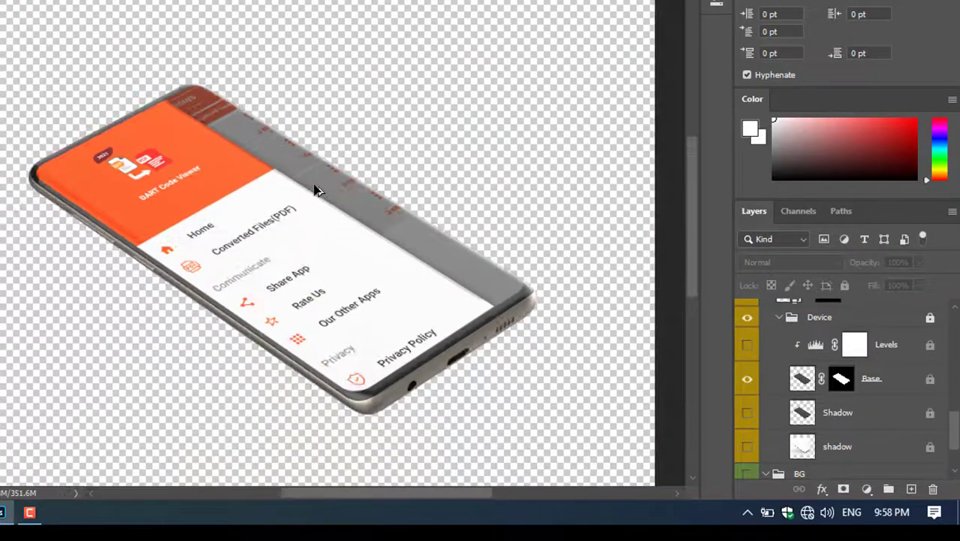
{"action": "scroll", "coordinate": [316, 191], "scroll_direction": "down", "scroll_amount": 1}
{"action": "scroll", "coordinate": [316, 190], "scroll_direction": "up", "scroll_amount": 2}
{"action": "scroll", "coordinate": [317, 188], "scroll_direction": "up", "scroll_amount": 1}
{"action": "scroll", "coordinate": [318, 187], "scroll_direction": "down", "scroll_amount": 1}
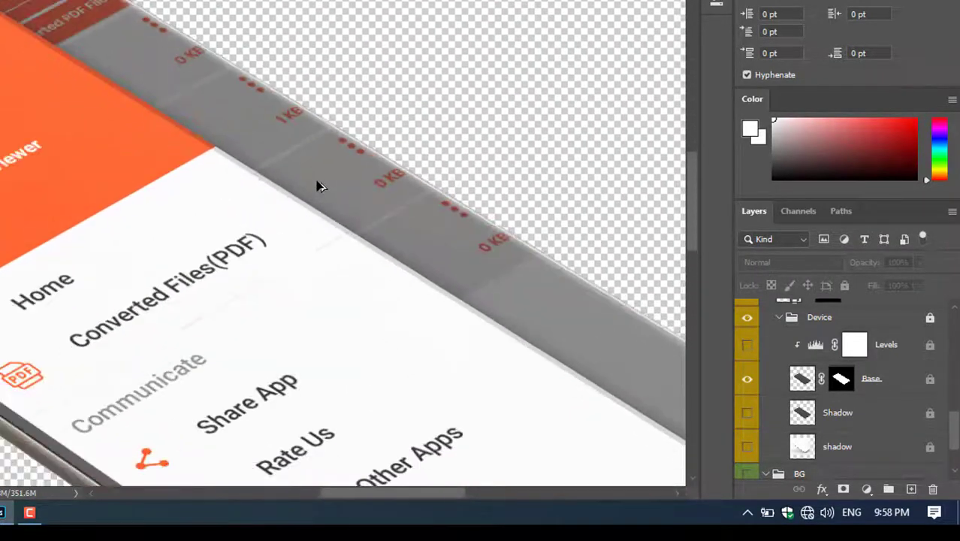
{"action": "scroll", "coordinate": [317, 186], "scroll_direction": "down", "scroll_amount": 1}
{"action": "scroll", "coordinate": [318, 186], "scroll_direction": "down", "scroll_amount": 1}
{"action": "scroll", "coordinate": [318, 186], "scroll_direction": "down", "scroll_amount": 2}
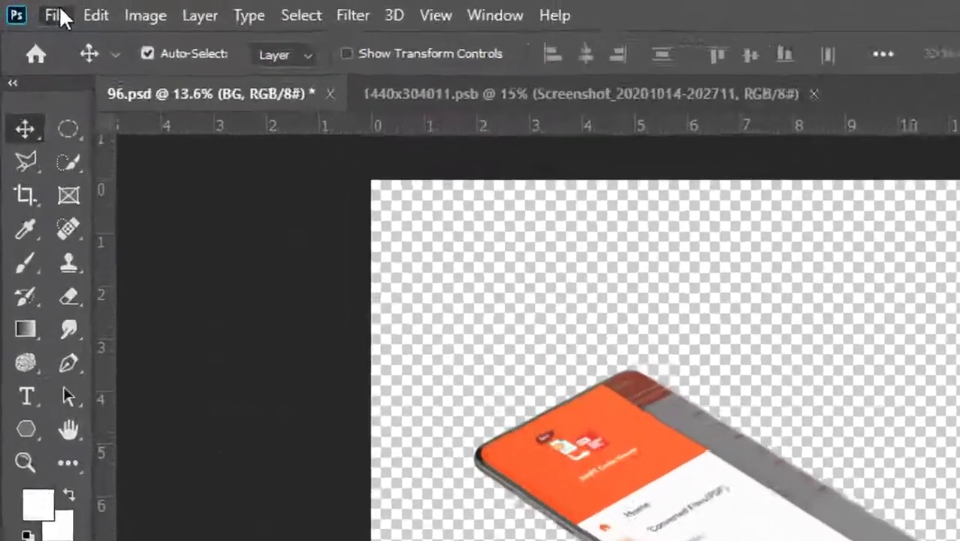
{"action": "left_click", "coordinate": [31, 7]}
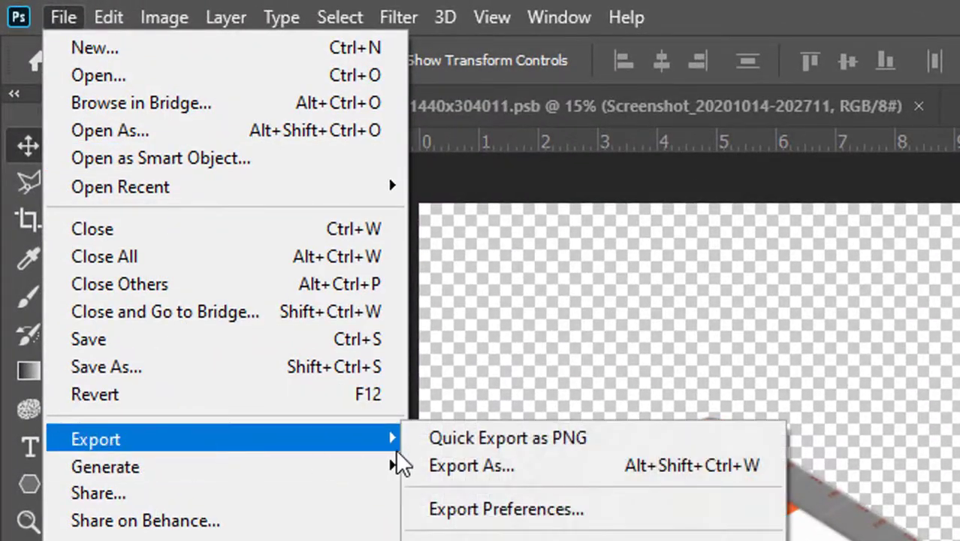
{"action": "mouse_move", "coordinate": [95, 251]}
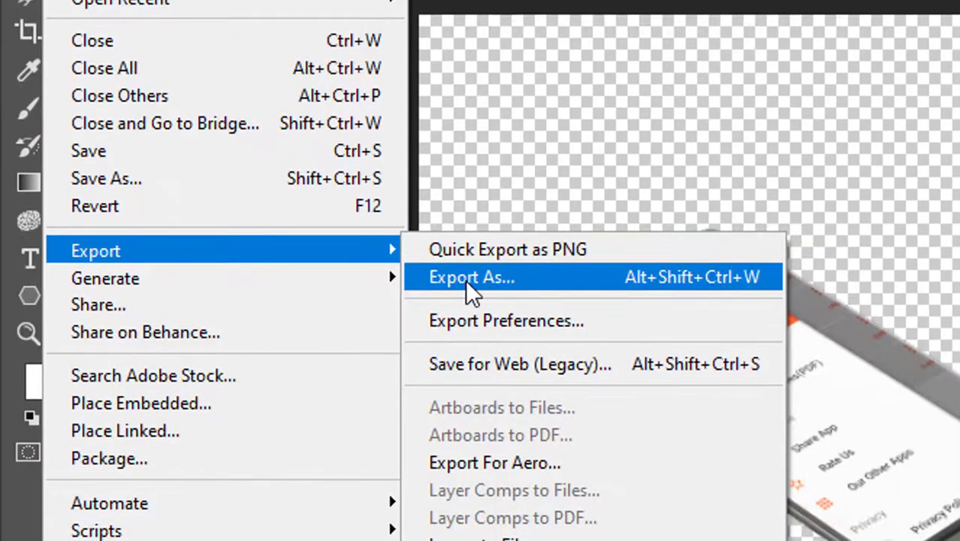
{"action": "left_click", "coordinate": [538, 249]}
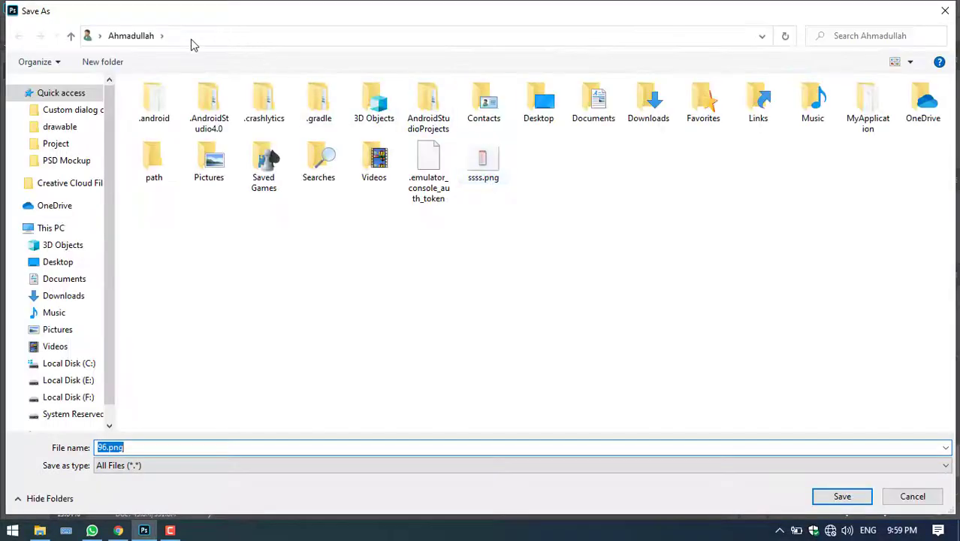
{"action": "left_click", "coordinate": [52, 262]}
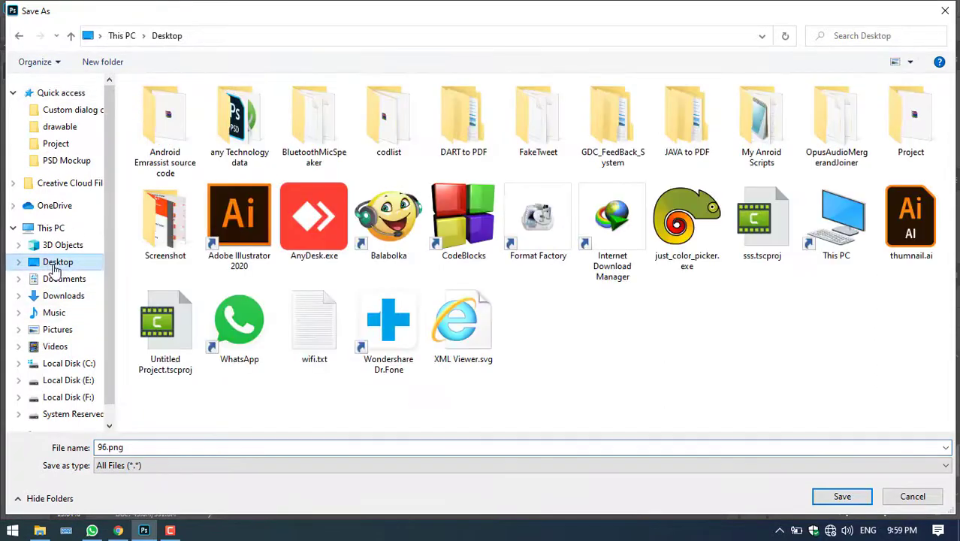
{"action": "left_click", "coordinate": [186, 447]}
{"action": "type", "text": "11"}
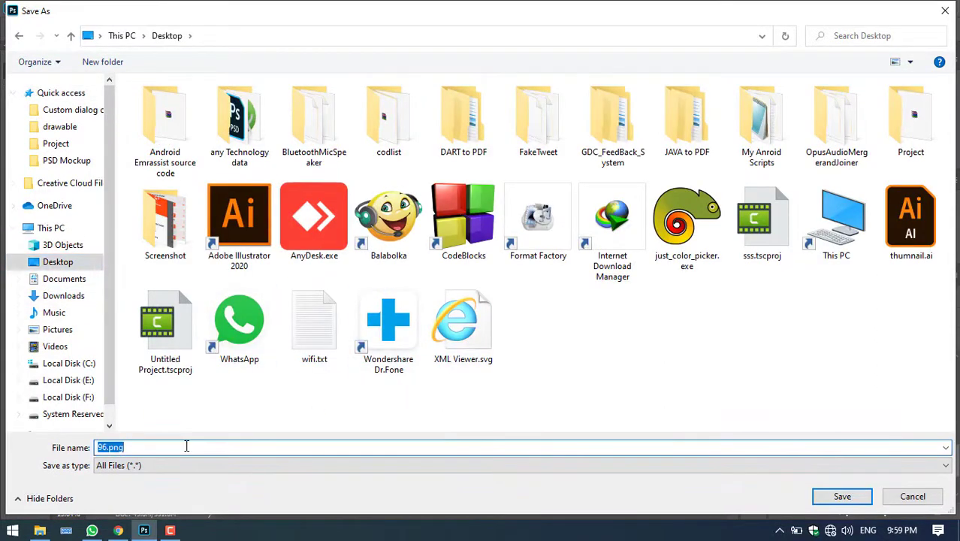
{"action": "left_click", "coordinate": [832, 497]}
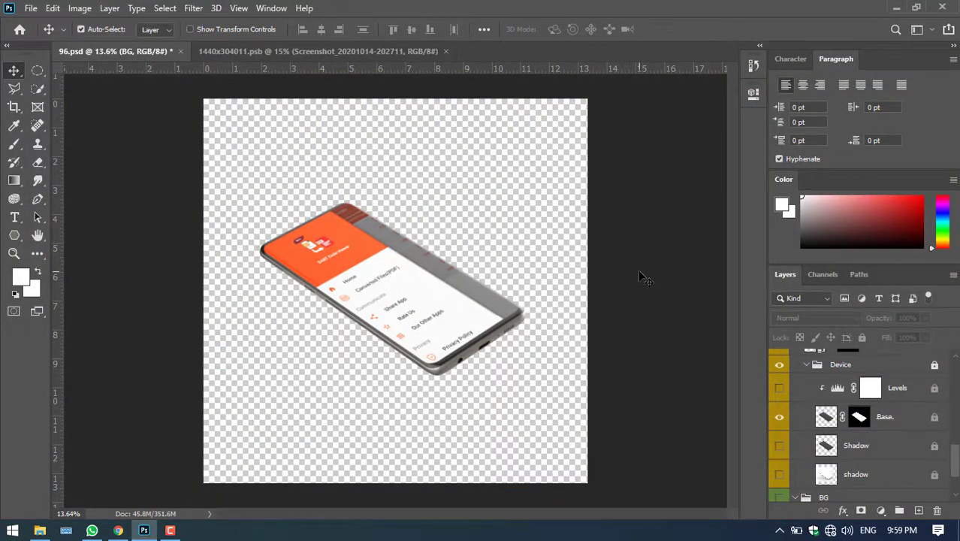
Step: Minimize Photoshop and open 11.png from the desktop to check it
{"action": "left_click", "coordinate": [896, 8]}
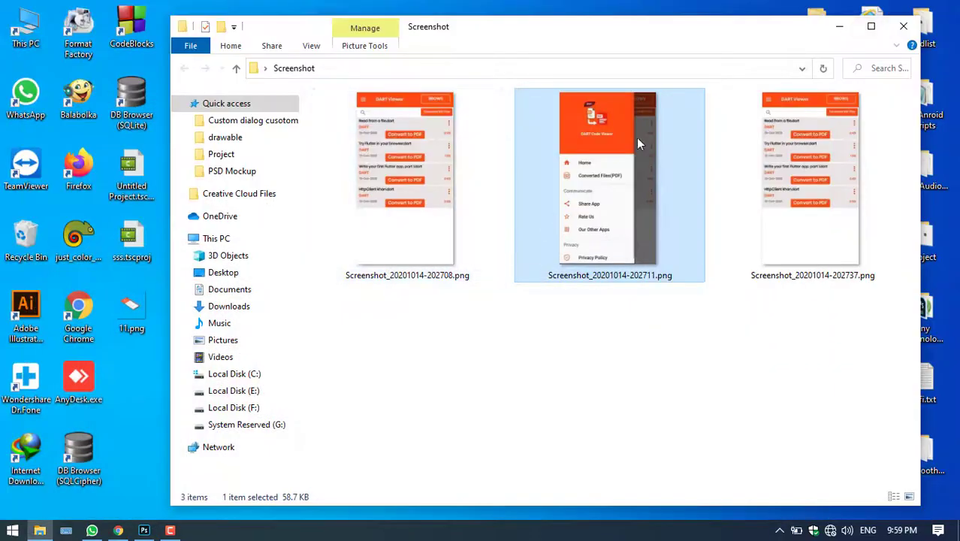
{"action": "left_click_drag", "start_coordinate": [675, 48], "coordinate": [743, 80]}
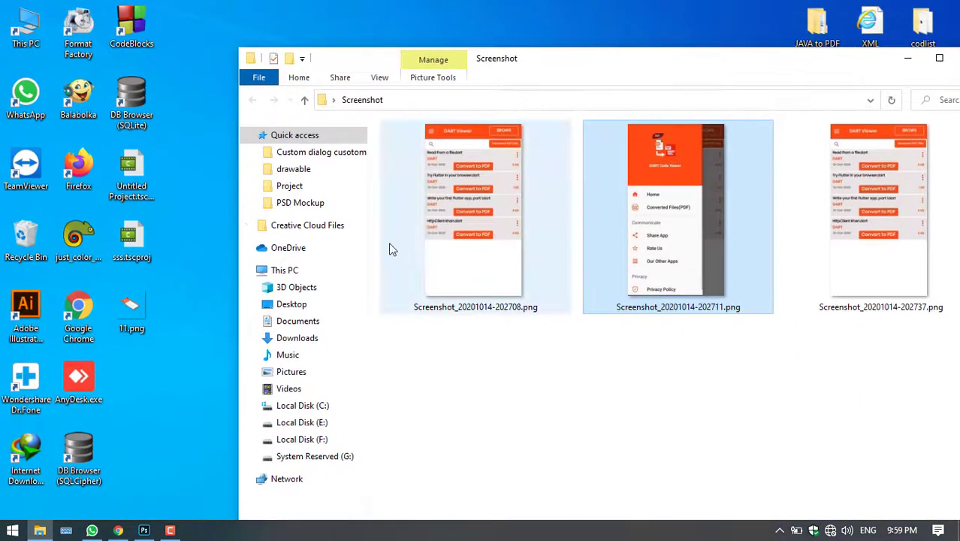
{"action": "double_click", "coordinate": [136, 306]}
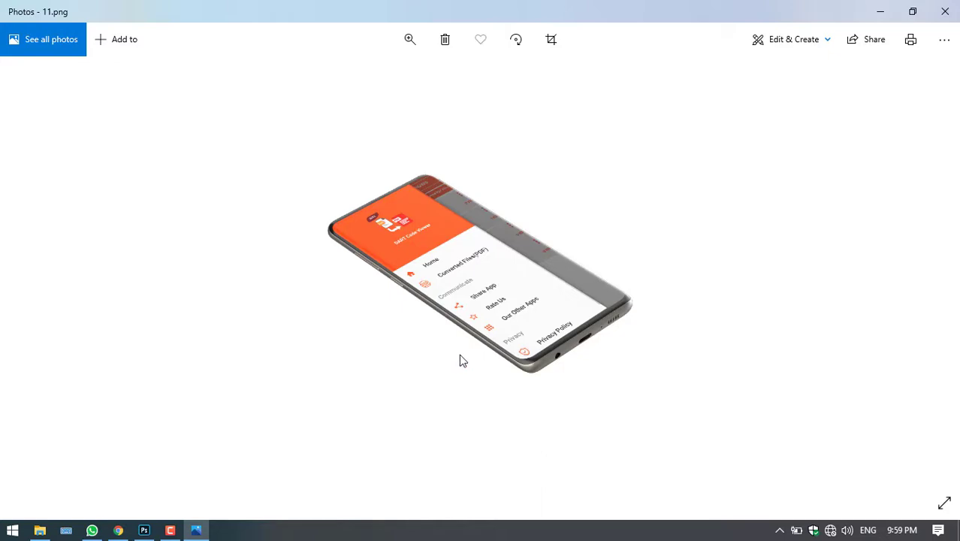
Step: Zoom around 11.png in the Photos viewer to inspect it, then close the viewer
{"action": "scroll", "coordinate": [462, 361], "scroll_direction": "up", "scroll_amount": 5}
{"action": "scroll", "coordinate": [459, 199], "scroll_direction": "down", "scroll_amount": 2}
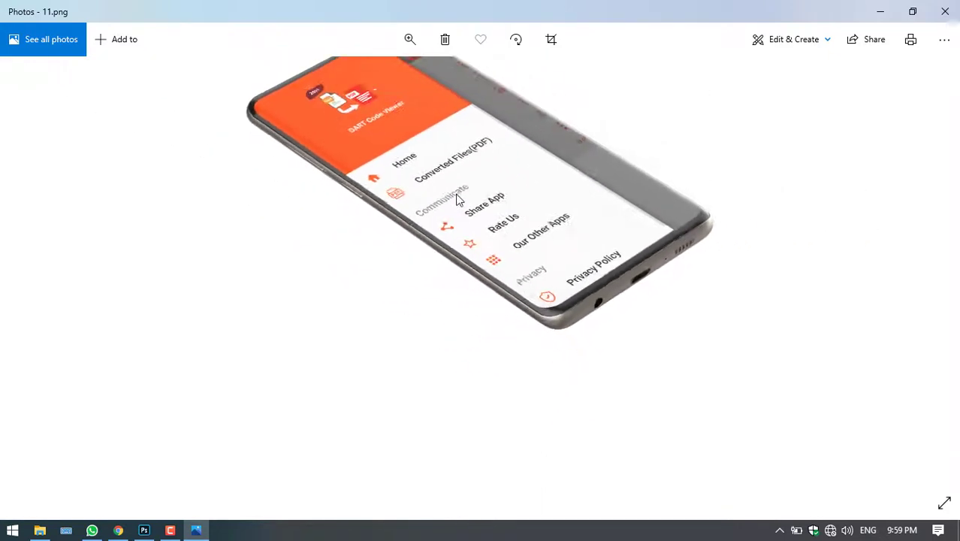
{"action": "scroll", "coordinate": [457, 199], "scroll_direction": "down", "scroll_amount": 2}
{"action": "scroll", "coordinate": [395, 222], "scroll_direction": "up", "scroll_amount": 3}
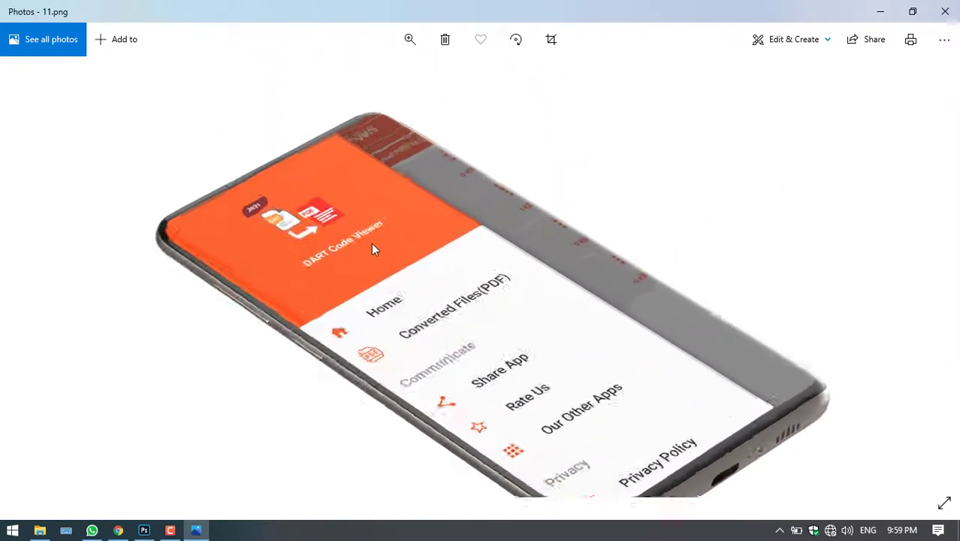
{"action": "scroll", "coordinate": [374, 249], "scroll_direction": "up", "scroll_amount": 2}
{"action": "scroll", "coordinate": [337, 182], "scroll_direction": "up", "scroll_amount": 2}
{"action": "scroll", "coordinate": [385, 251], "scroll_direction": "up", "scroll_amount": 2}
{"action": "scroll", "coordinate": [586, 318], "scroll_direction": "up", "scroll_amount": 2}
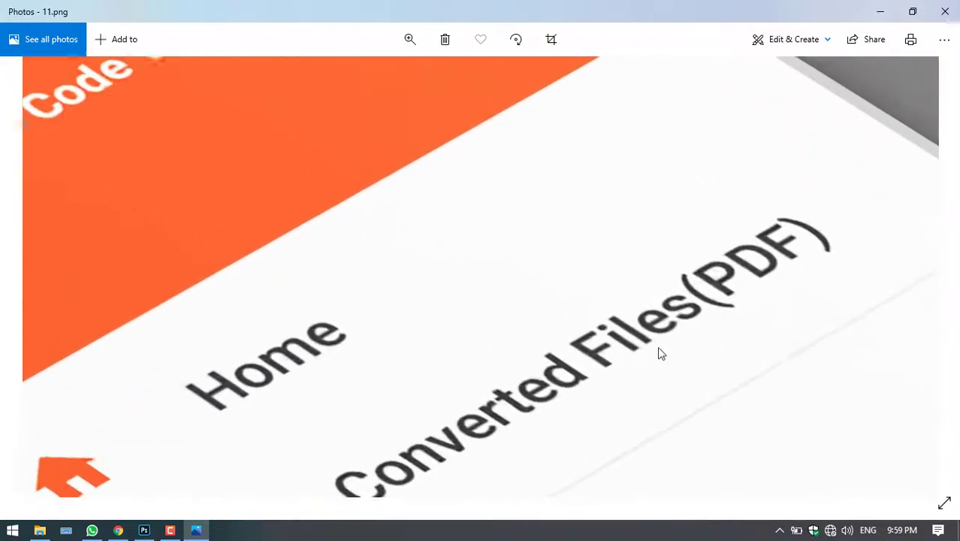
{"action": "scroll", "coordinate": [659, 346], "scroll_direction": "down", "scroll_amount": 2}
{"action": "scroll", "coordinate": [658, 343], "scroll_direction": "down", "scroll_amount": 3}
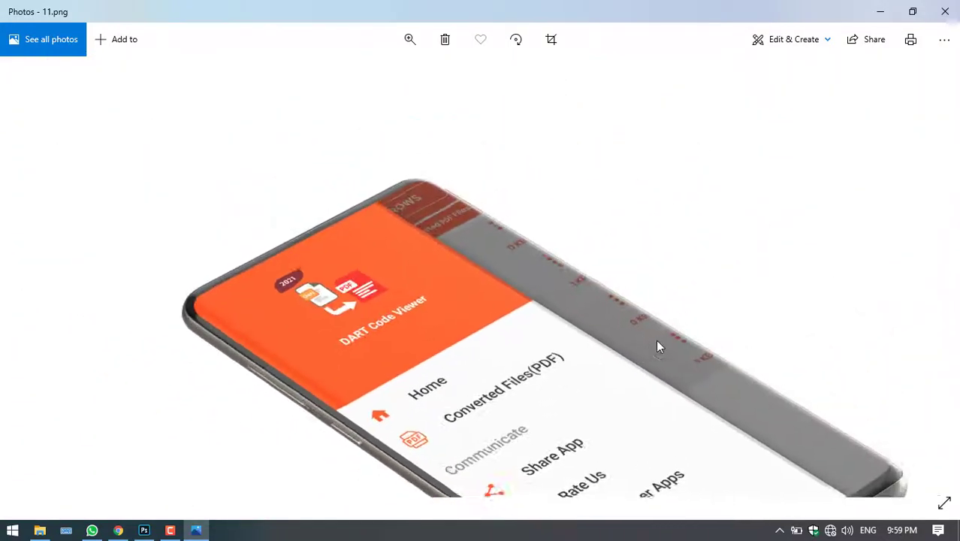
{"action": "scroll", "coordinate": [657, 345], "scroll_direction": "down", "scroll_amount": 3}
{"action": "scroll", "coordinate": [659, 345], "scroll_direction": "down", "scroll_amount": 1}
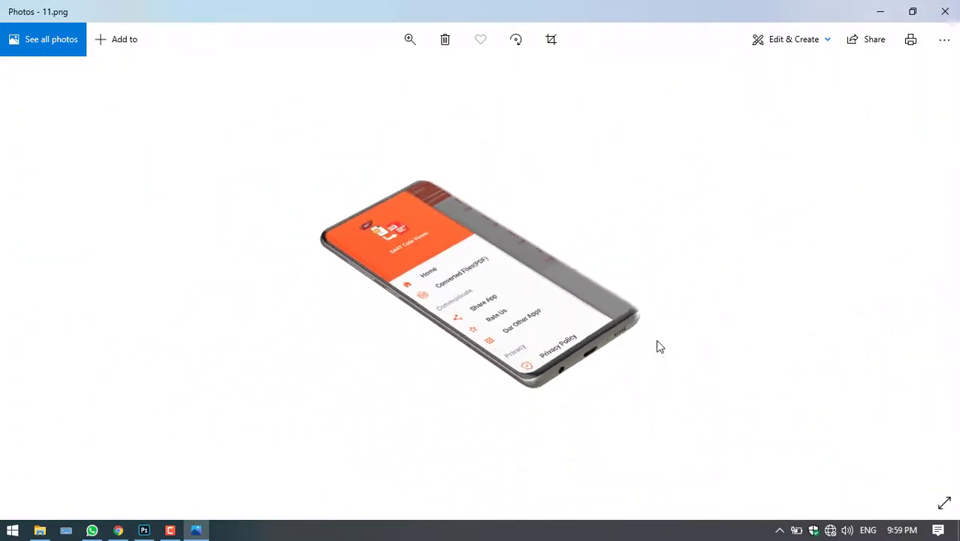
{"action": "left_click", "coordinate": [948, 9]}
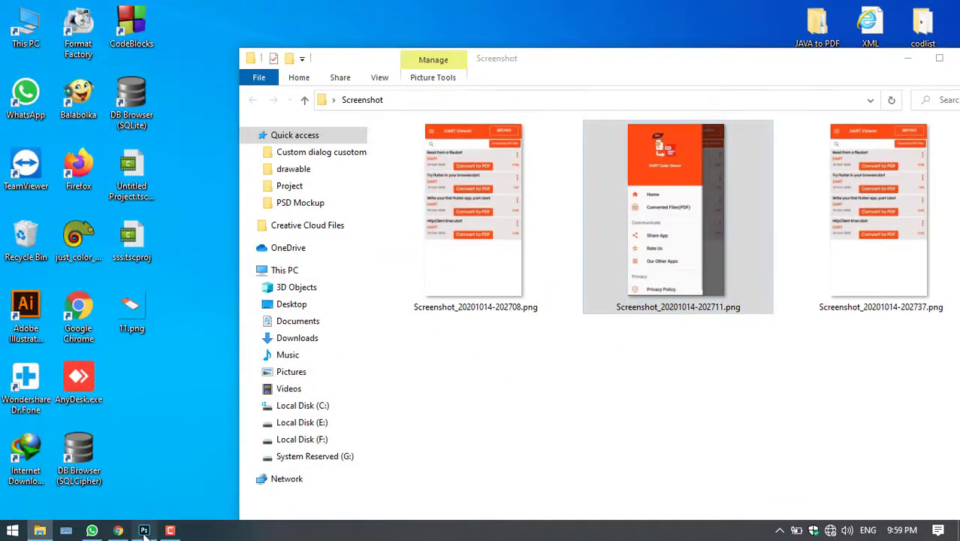
Step: Open the 1440x304011.psb screen document and delete its old screenshot layer
{"action": "left_click", "coordinate": [143, 530]}
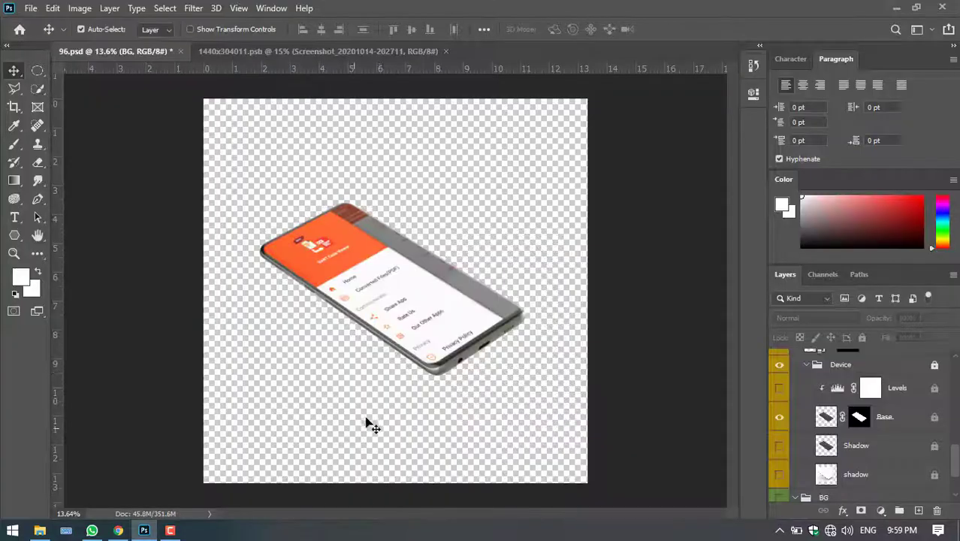
{"action": "left_click", "coordinate": [340, 54]}
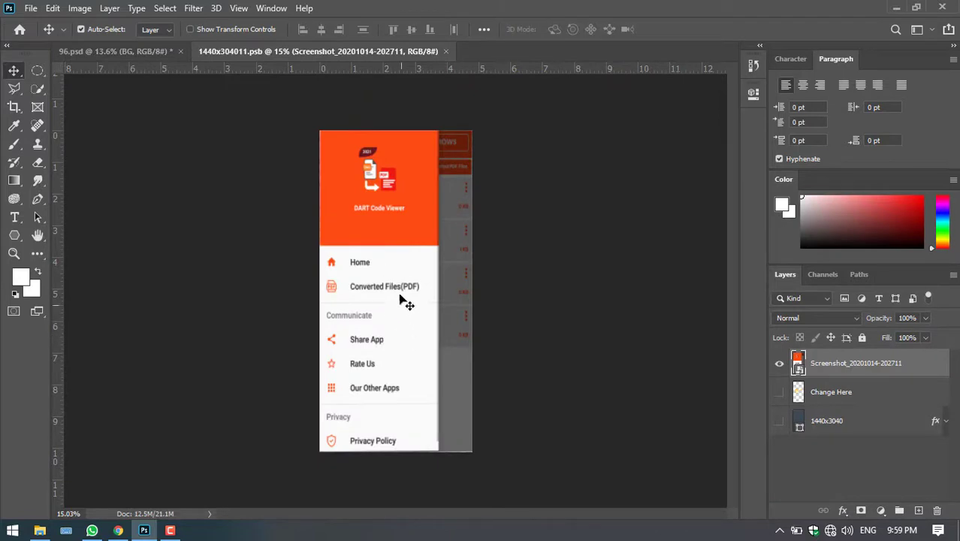
{"action": "key", "text": "Delete"}
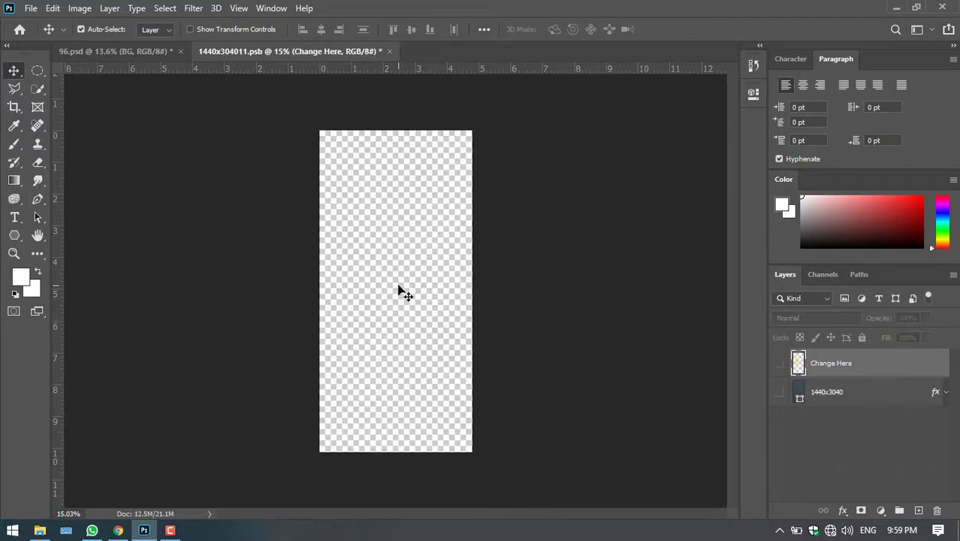
Step: Drag Screenshot_20201014-202737.png from the Screenshot folder over to Photoshop
{"action": "left_click", "coordinate": [893, 8]}
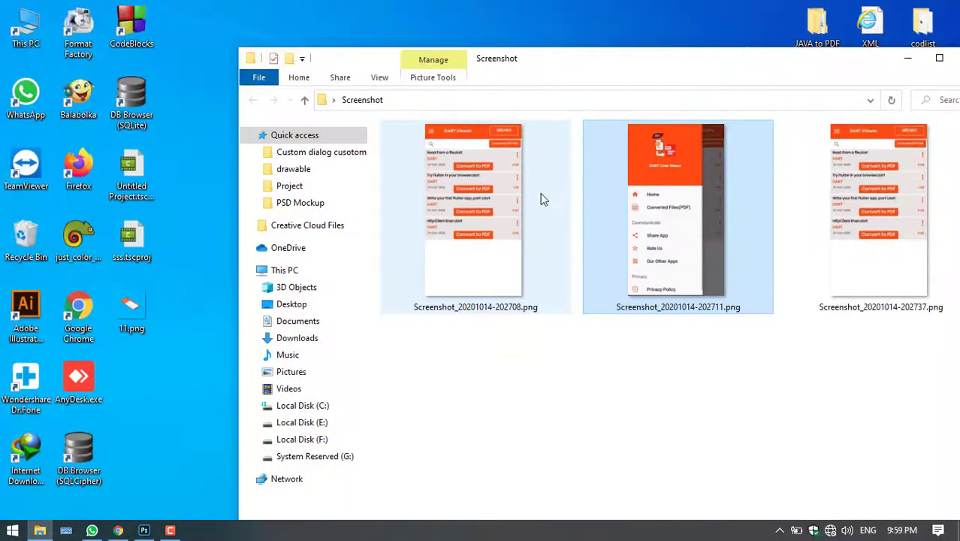
{"action": "left_click", "coordinate": [874, 229]}
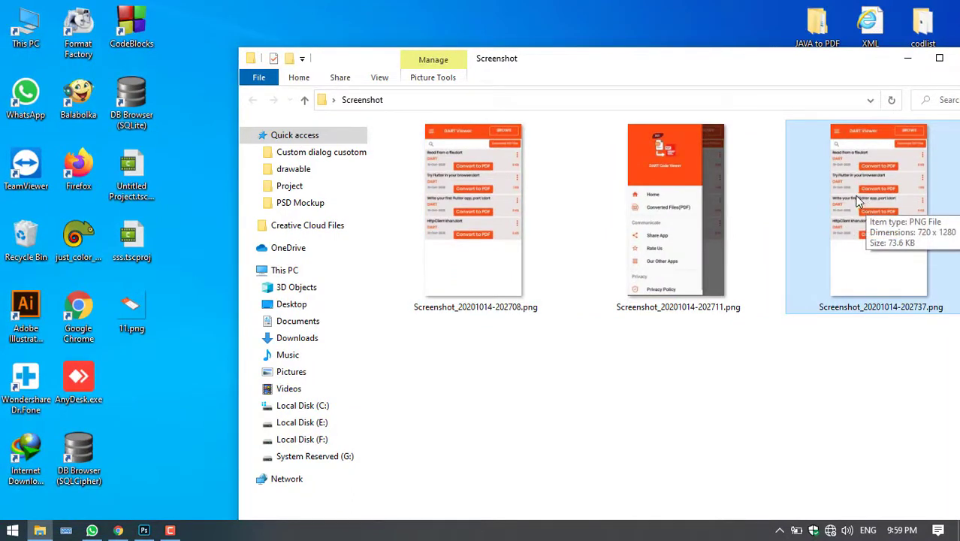
{"action": "mouse_move", "coordinate": [868, 208]}
{"action": "left_mouse_down"}
{"action": "mouse_move", "coordinate": [633, 364]}
{"action": "mouse_move", "coordinate": [151, 535]}
{"action": "left_mouse_up"}
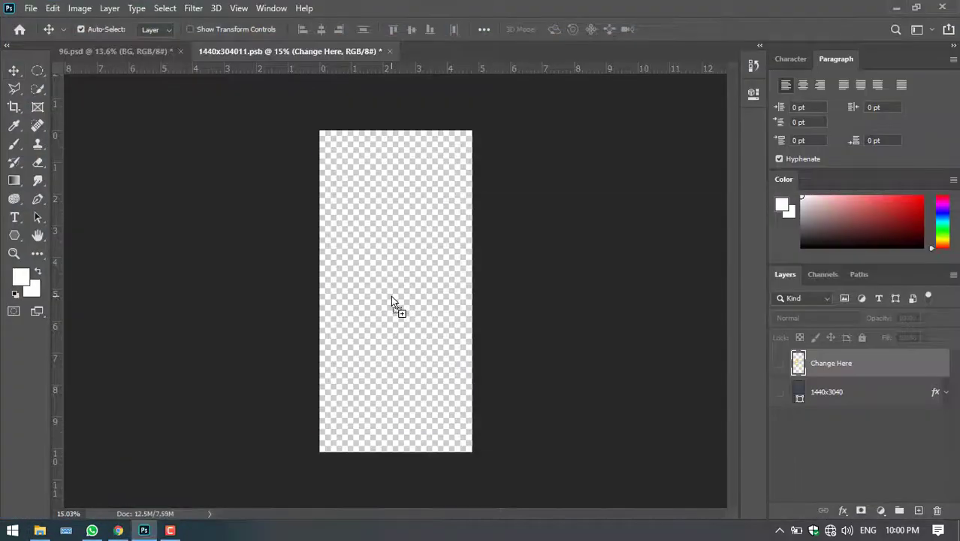
Step: Place the screenshot and pull its four corners roughly out to the canvas edges
{"action": "left_click_drag", "start_coordinate": [152, 535], "coordinate": [392, 302]}
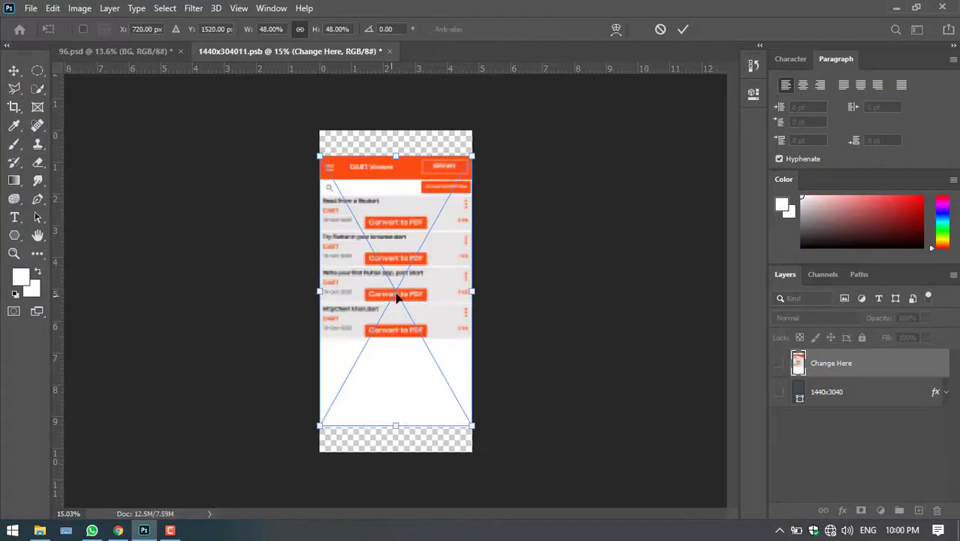
{"action": "left_click_drag", "start_coordinate": [319, 158], "coordinate": [320, 129]}
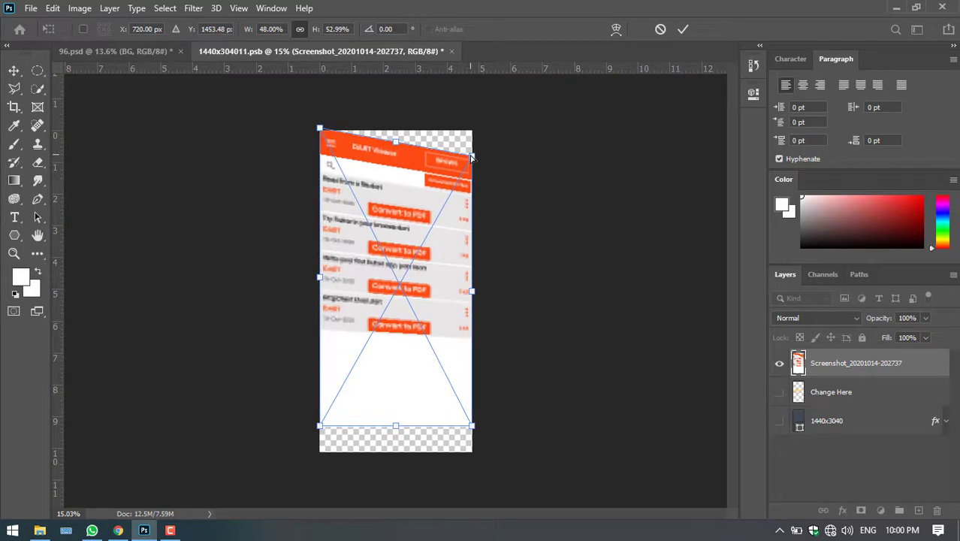
{"action": "left_click_drag", "start_coordinate": [471, 157], "coordinate": [471, 128]}
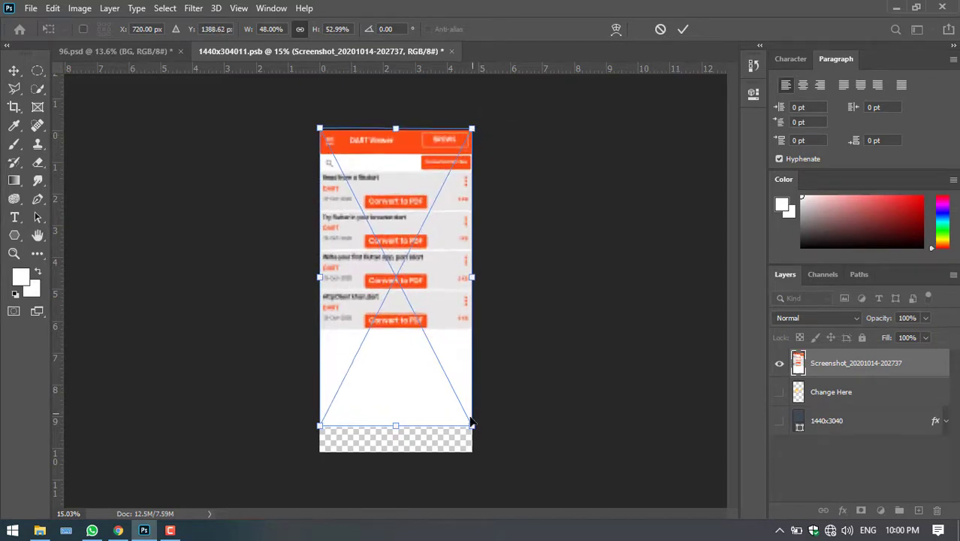
{"action": "left_click_drag", "start_coordinate": [473, 429], "coordinate": [472, 451]}
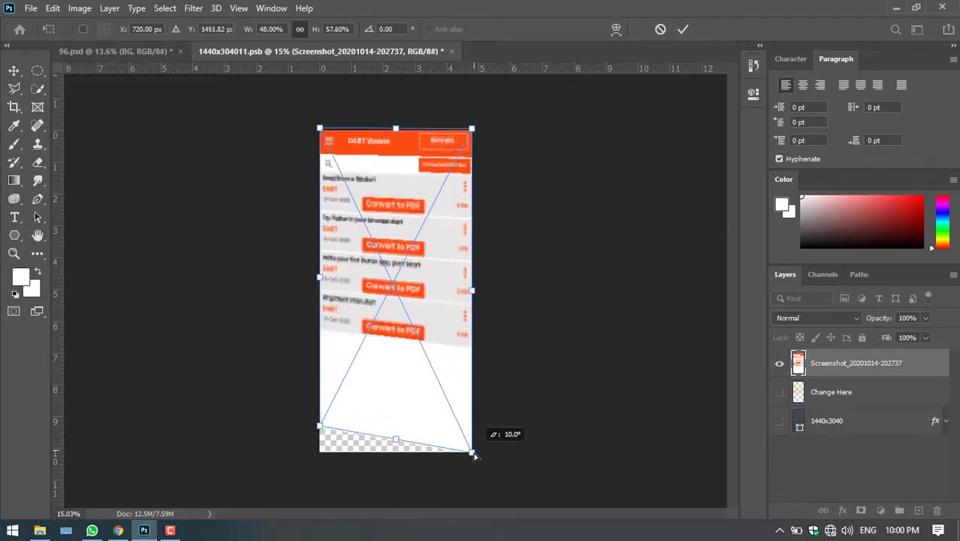
{"action": "left_click_drag", "start_coordinate": [325, 434], "coordinate": [321, 455]}
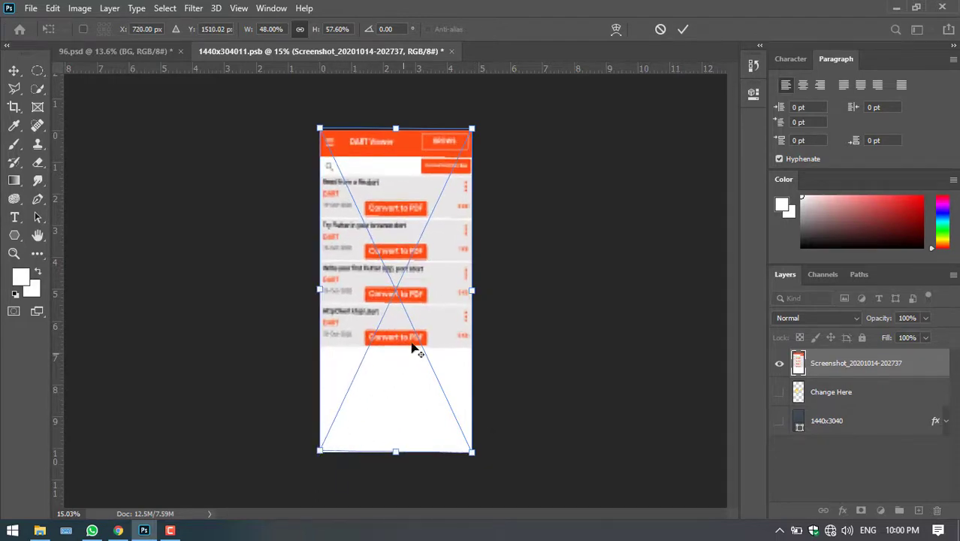
Step: Zoom in and align the top-left and top-right corners with the canvas edges
{"action": "scroll", "coordinate": [402, 279], "scroll_direction": "up", "scroll_amount": 3}
{"action": "scroll", "coordinate": [401, 279], "scroll_direction": "up", "scroll_amount": 3}
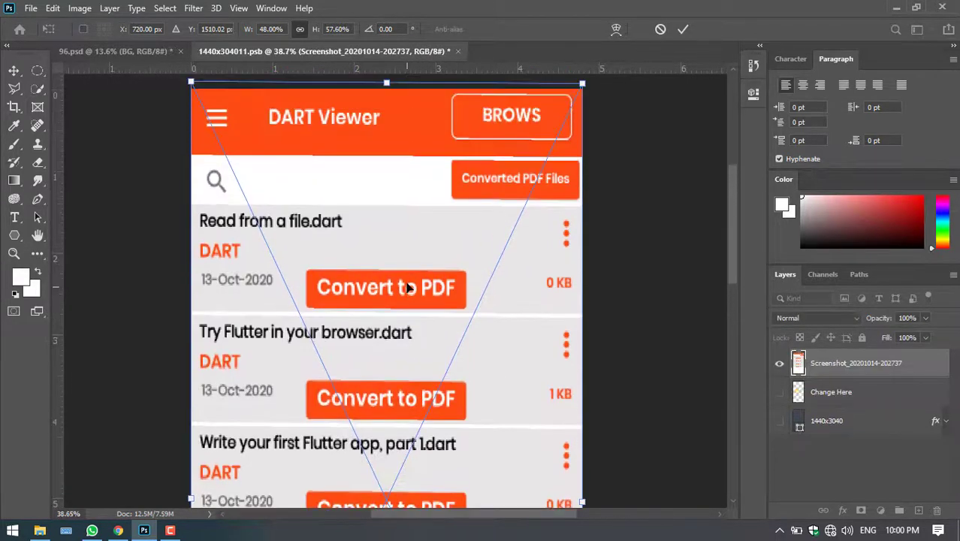
{"action": "scroll", "coordinate": [323, 256], "scroll_direction": "up", "scroll_amount": 3}
{"action": "left_click_drag", "start_coordinate": [192, 215], "coordinate": [191, 212]}
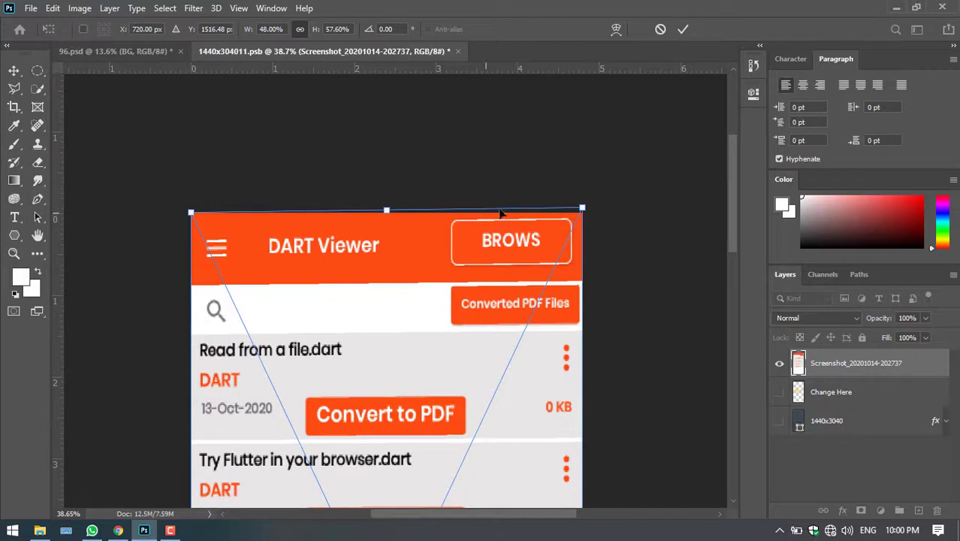
{"action": "left_click_drag", "start_coordinate": [582, 212], "coordinate": [582, 217]}
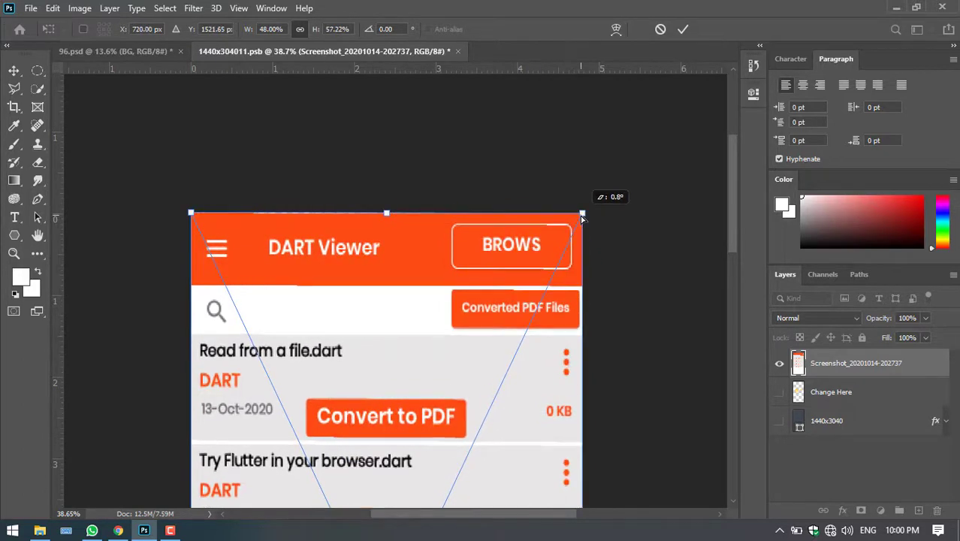
Step: Fit the bottom corners precisely, leaving the screenshot at about 48.17% by 57.02%
{"action": "scroll", "coordinate": [476, 369], "scroll_direction": "down", "scroll_amount": 4}
{"action": "scroll", "coordinate": [488, 380], "scroll_direction": "down", "scroll_amount": 2}
{"action": "scroll", "coordinate": [500, 374], "scroll_direction": "down", "scroll_amount": 3}
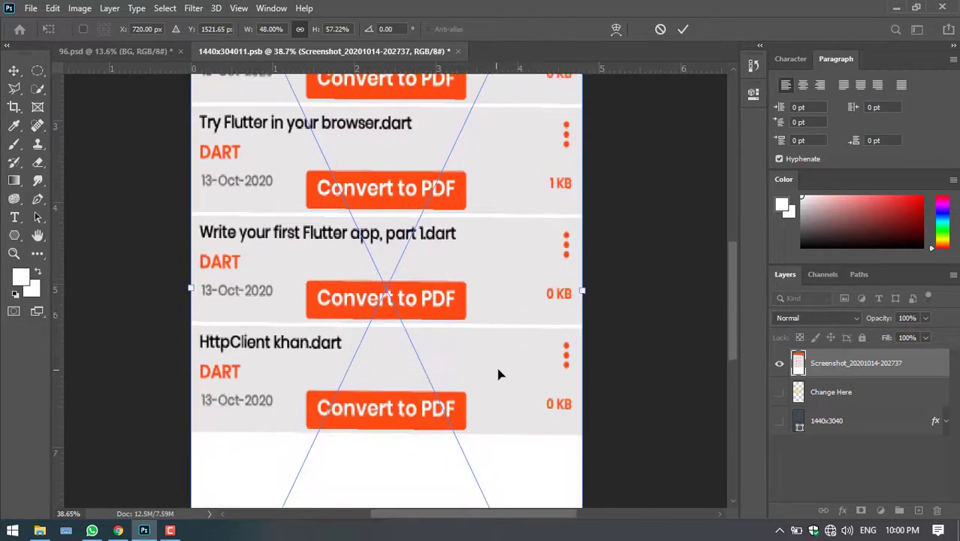
{"action": "scroll", "coordinate": [498, 373], "scroll_direction": "down", "scroll_amount": 4}
{"action": "scroll", "coordinate": [500, 368], "scroll_direction": "down", "scroll_amount": 3}
{"action": "scroll", "coordinate": [497, 376], "scroll_direction": "down", "scroll_amount": 1}
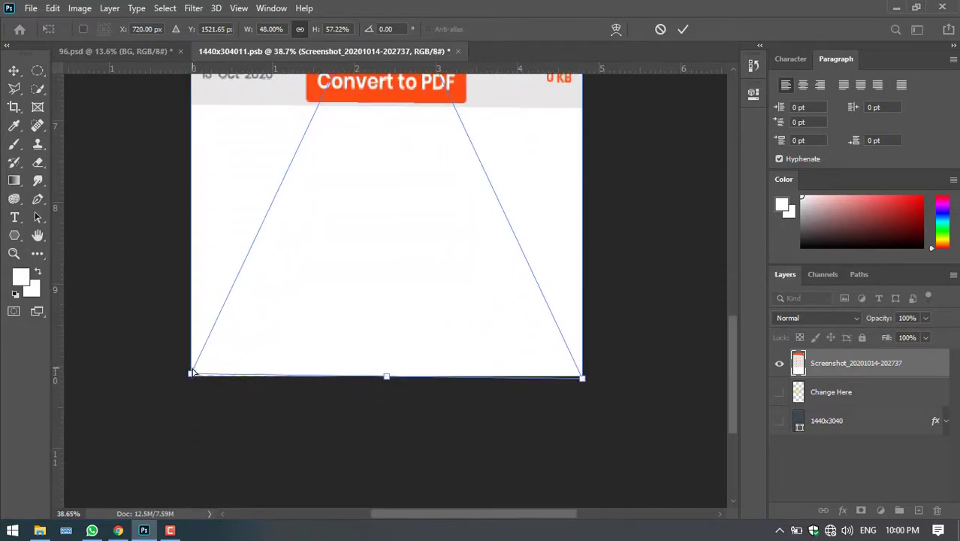
{"action": "left_click_drag", "start_coordinate": [193, 376], "coordinate": [196, 376]}
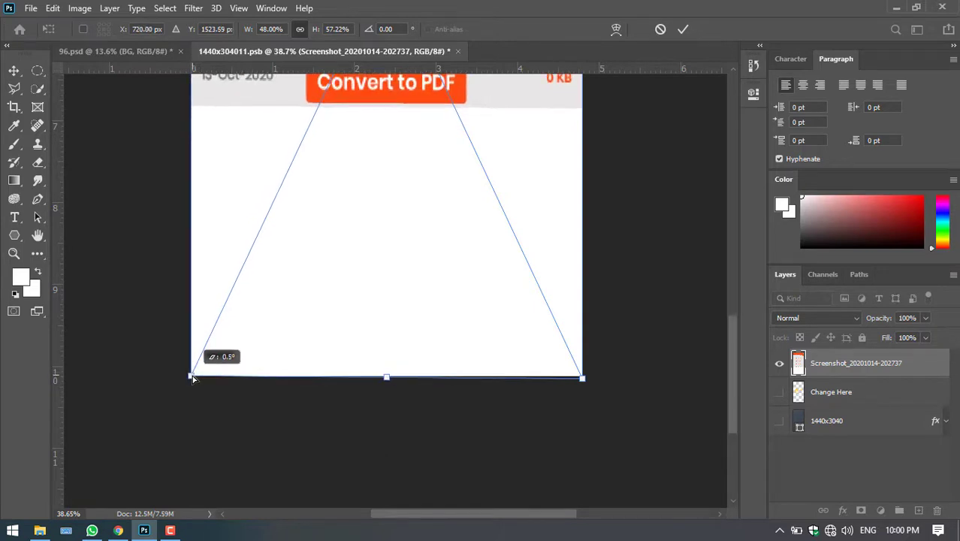
{"action": "left_click_drag", "start_coordinate": [196, 377], "coordinate": [192, 376]}
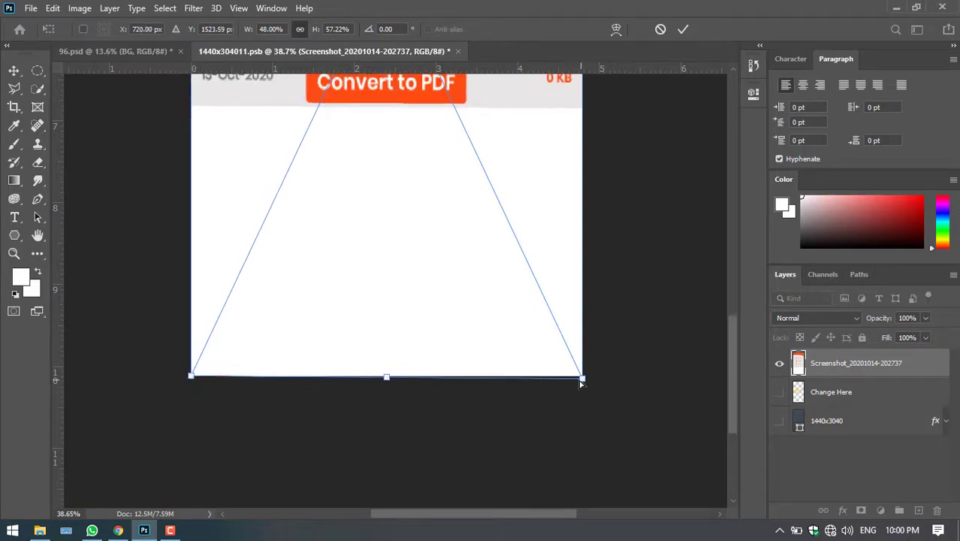
{"action": "left_click_drag", "start_coordinate": [580, 382], "coordinate": [585, 375]}
{"action": "scroll", "coordinate": [612, 331], "scroll_direction": "up", "scroll_amount": 3}
{"action": "scroll", "coordinate": [614, 327], "scroll_direction": "up", "scroll_amount": 1}
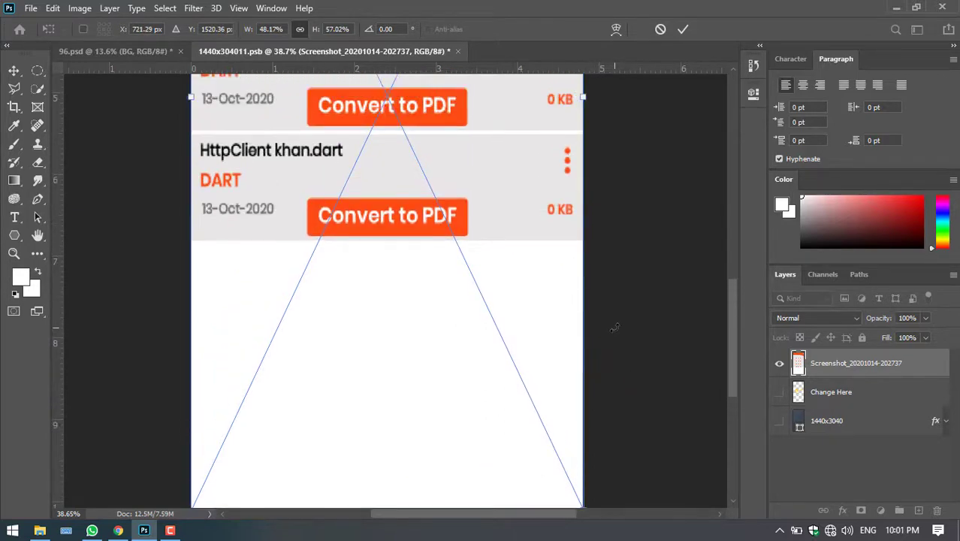
{"action": "scroll", "coordinate": [613, 323], "scroll_direction": "up", "scroll_amount": 1}
{"action": "scroll", "coordinate": [613, 323], "scroll_direction": "down", "scroll_amount": 2}
{"action": "scroll", "coordinate": [613, 323], "scroll_direction": "down", "scroll_amount": 2}
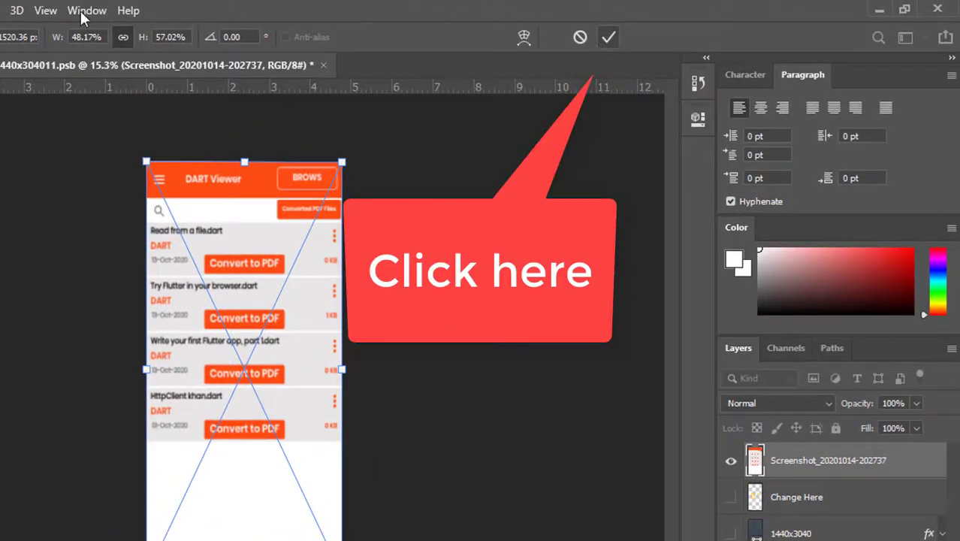
Step: Commit the corner transform and save 1440x304011.psb
{"action": "key", "text": "Return"}
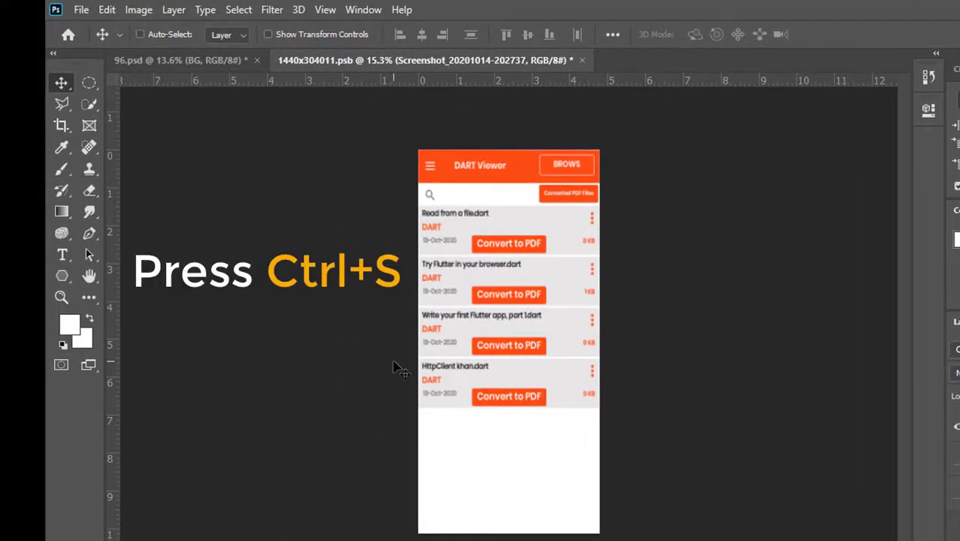
{"action": "key", "text": "ctrl+s"}
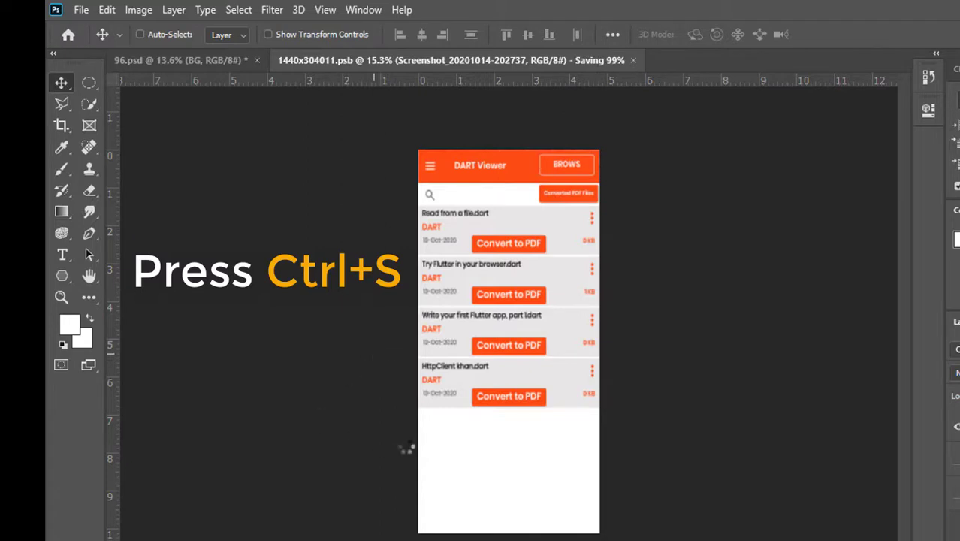
{"action": "left_click", "coordinate": [218, 60]}
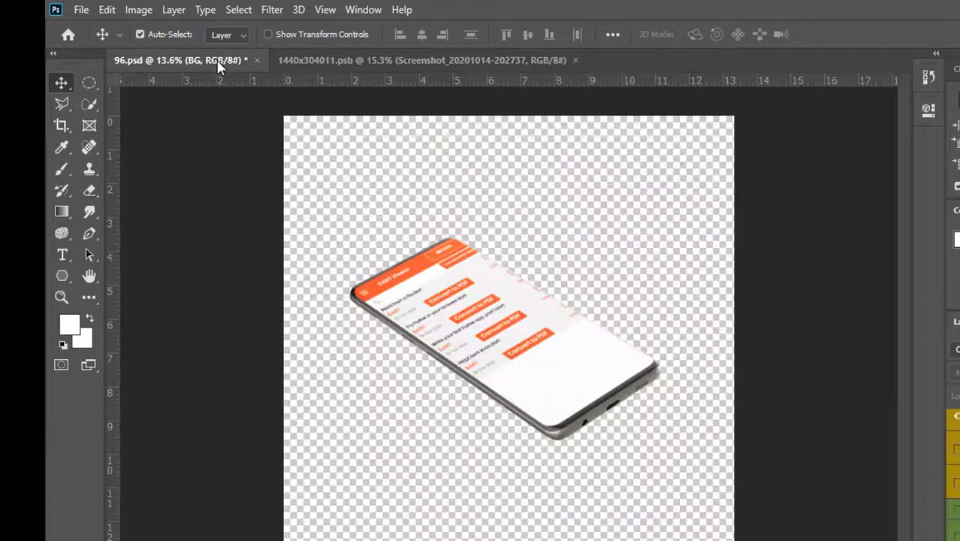
{"action": "scroll", "coordinate": [451, 311], "scroll_direction": "up", "scroll_amount": 2}
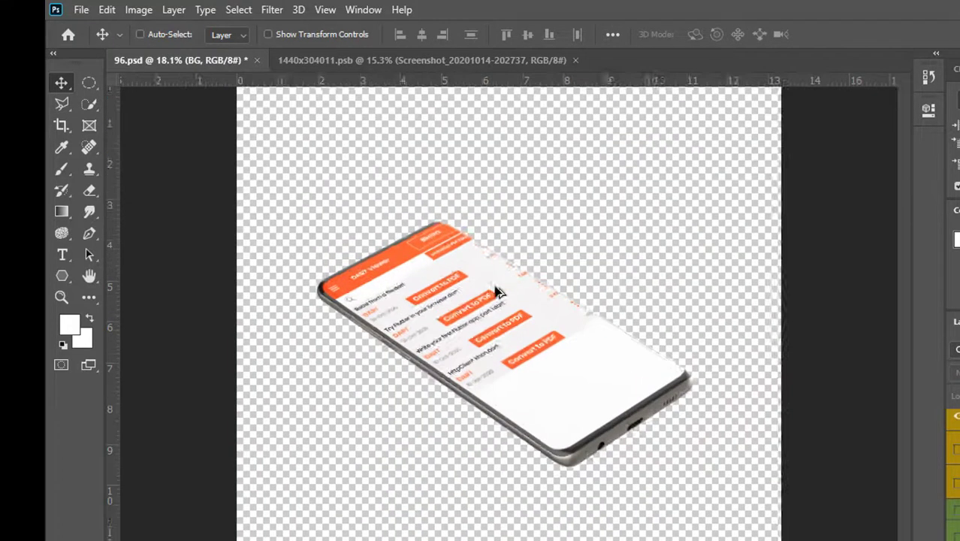
{"action": "scroll", "coordinate": [496, 293], "scroll_direction": "up", "scroll_amount": 3}
{"action": "scroll", "coordinate": [451, 311], "scroll_direction": "up", "scroll_amount": 3}
{"action": "scroll", "coordinate": [481, 322], "scroll_direction": "up", "scroll_amount": 1}
{"action": "scroll", "coordinate": [481, 322], "scroll_direction": "down", "scroll_amount": 1}
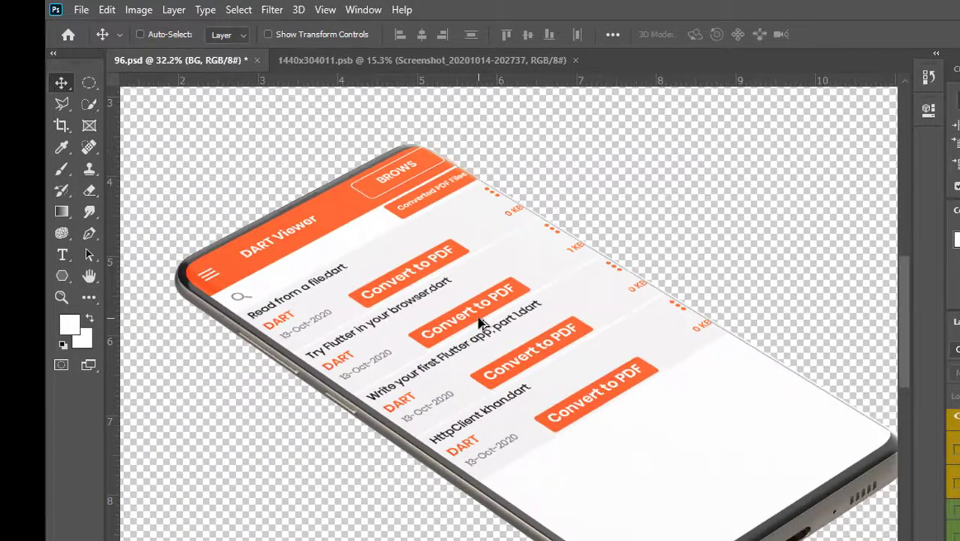
{"action": "scroll", "coordinate": [481, 321], "scroll_direction": "up", "scroll_amount": 1}
{"action": "scroll", "coordinate": [481, 321], "scroll_direction": "up", "scroll_amount": 3}
{"action": "scroll", "coordinate": [481, 322], "scroll_direction": "down", "scroll_amount": 1}
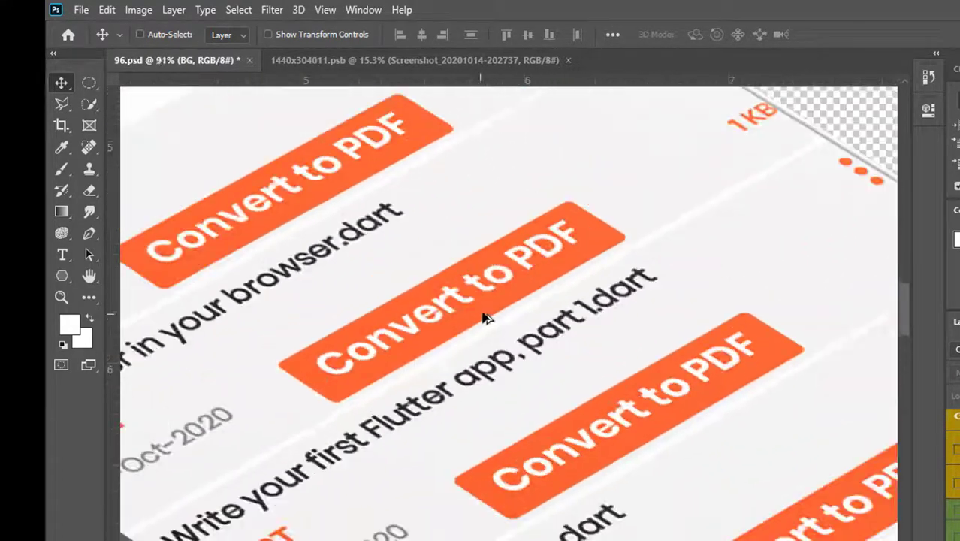
{"action": "scroll", "coordinate": [481, 321], "scroll_direction": "down", "scroll_amount": 2}
{"action": "scroll", "coordinate": [483, 319], "scroll_direction": "down", "scroll_amount": 2}
{"action": "scroll", "coordinate": [483, 318], "scroll_direction": "up", "scroll_amount": 1}
{"action": "scroll", "coordinate": [483, 317], "scroll_direction": "up", "scroll_amount": 4}
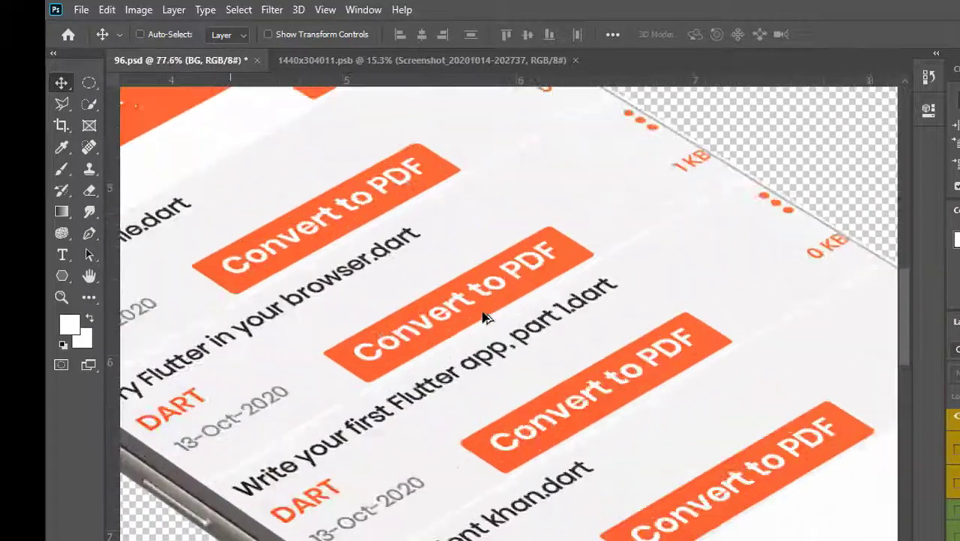
{"action": "scroll", "coordinate": [484, 318], "scroll_direction": "up", "scroll_amount": 4}
{"action": "scroll", "coordinate": [483, 318], "scroll_direction": "up", "scroll_amount": 4}
{"action": "scroll", "coordinate": [483, 318], "scroll_direction": "down", "scroll_amount": 3}
{"action": "scroll", "coordinate": [483, 318], "scroll_direction": "down", "scroll_amount": 2}
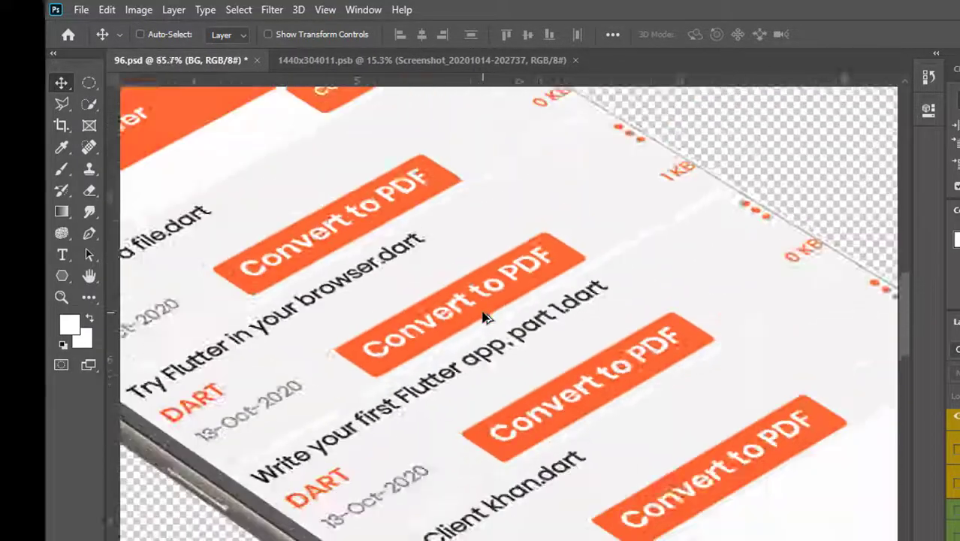
{"action": "scroll", "coordinate": [484, 318], "scroll_direction": "down", "scroll_amount": 1}
{"action": "scroll", "coordinate": [484, 318], "scroll_direction": "down", "scroll_amount": 2}
{"action": "scroll", "coordinate": [483, 318], "scroll_direction": "down", "scroll_amount": 2}
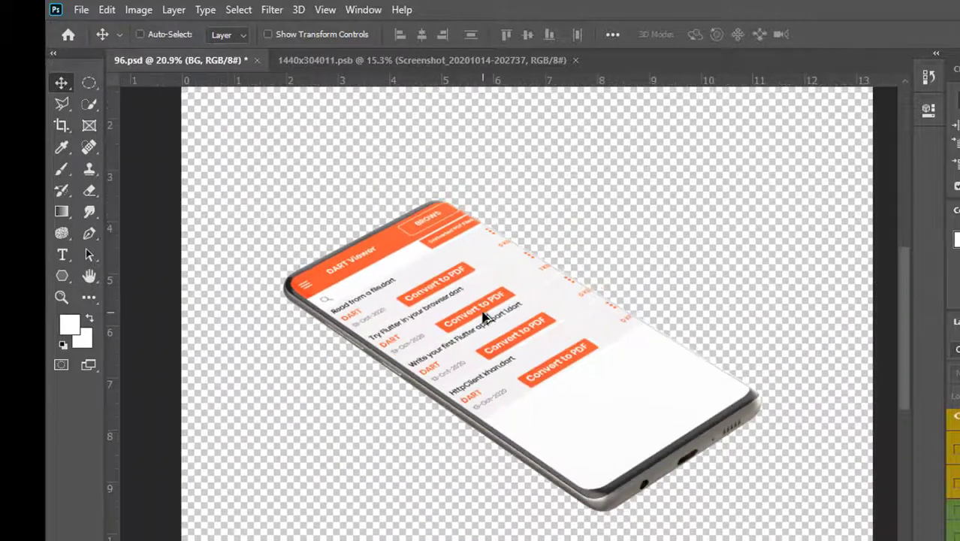
{"action": "scroll", "coordinate": [483, 318], "scroll_direction": "down", "scroll_amount": 2}
{"action": "scroll", "coordinate": [483, 318], "scroll_direction": "down", "scroll_amount": 1}
{"action": "scroll", "coordinate": [483, 318], "scroll_direction": "down", "scroll_amount": 1}
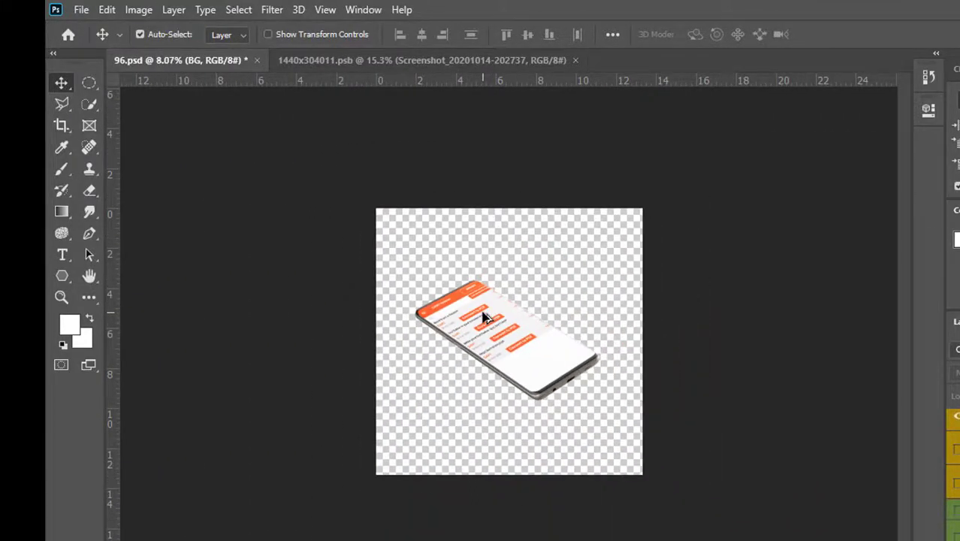
Step: Quick Export the tilted phone mockup as 22.png to the Desktop
{"action": "left_click", "coordinate": [81, 10]}
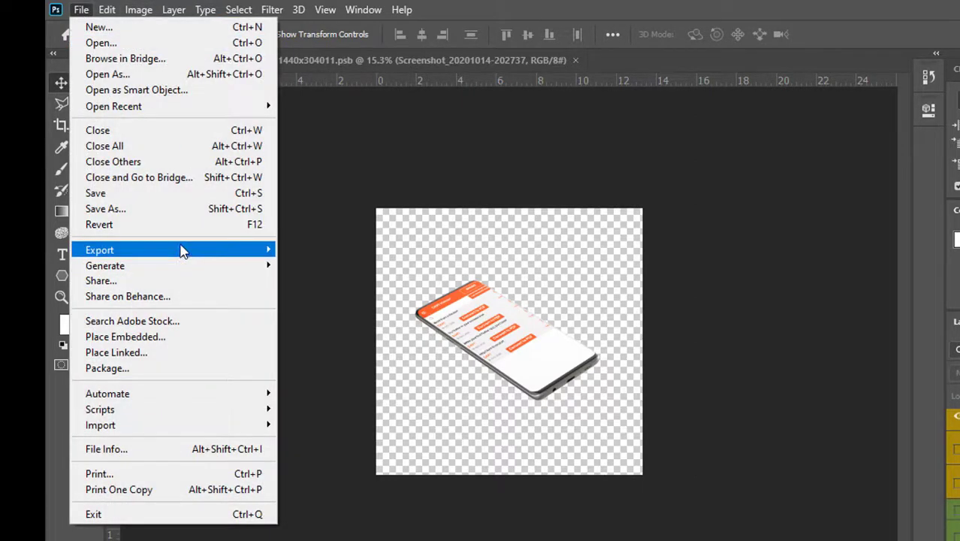
{"action": "mouse_move", "coordinate": [100, 250]}
{"action": "left_click", "coordinate": [308, 249]}
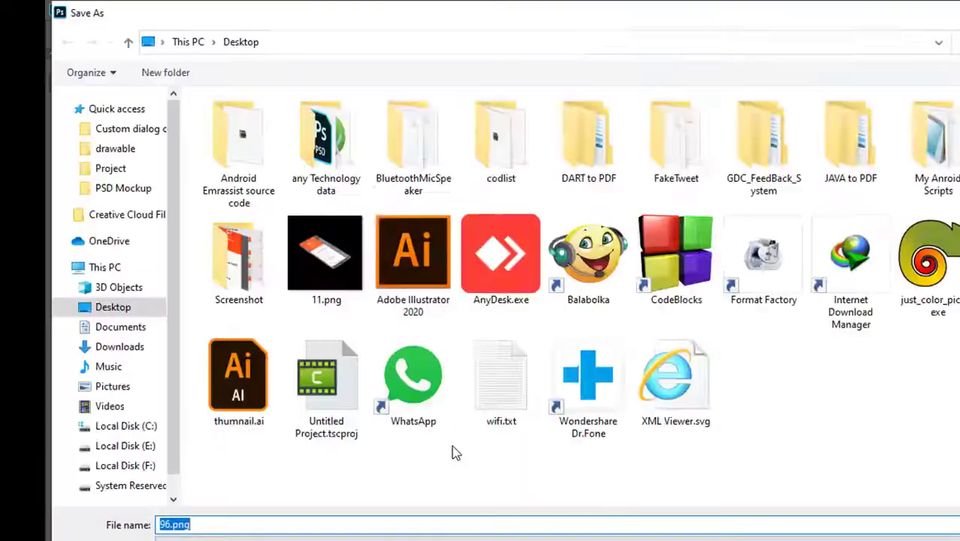
{"action": "type", "text": "22"}
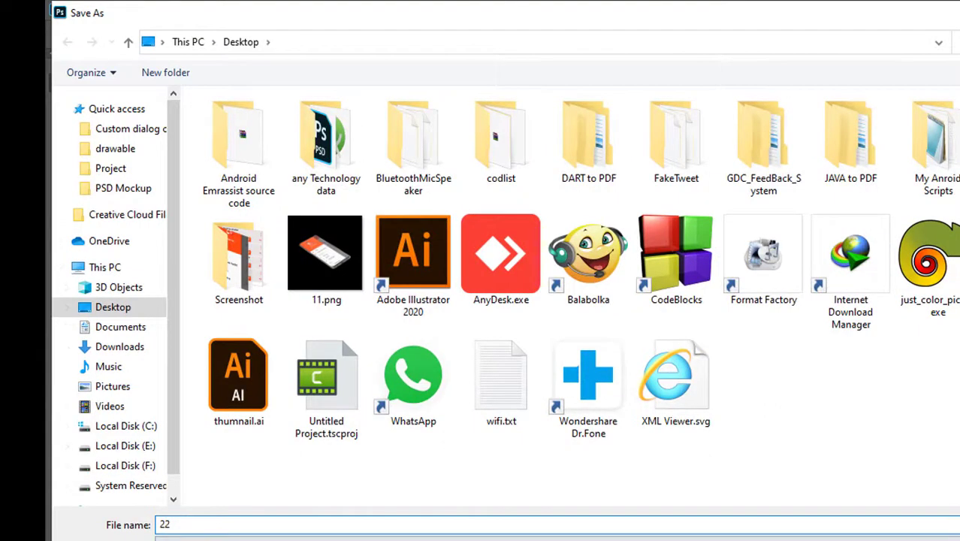
{"action": "key", "text": "Return"}
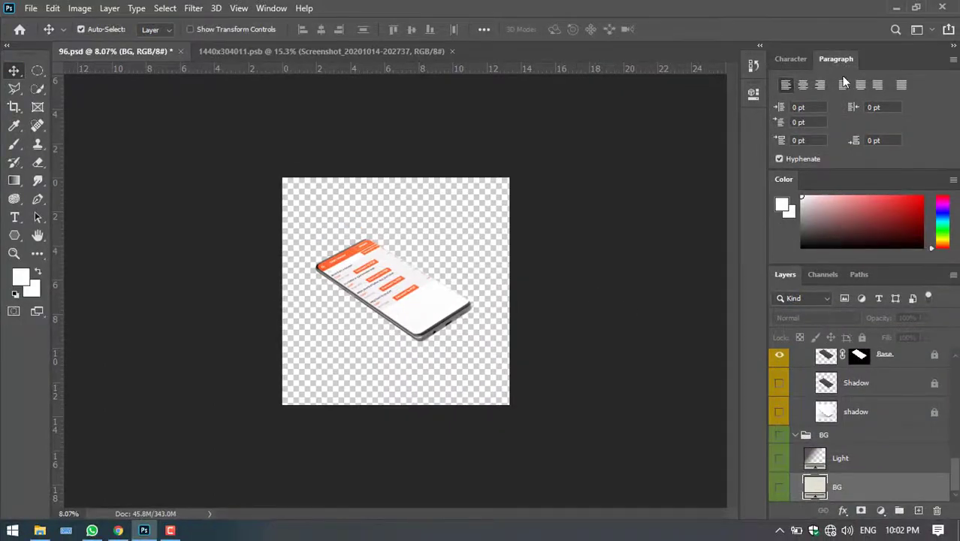
Step: Minimize Photoshop and the Screenshot folder, then refresh the desktop icons
{"action": "left_click", "coordinate": [899, 7]}
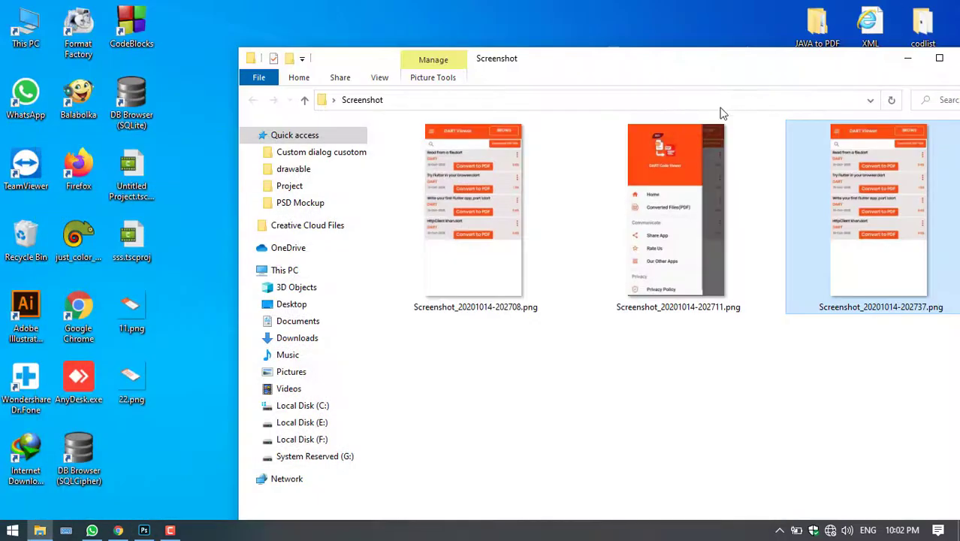
{"action": "left_click", "coordinate": [906, 62]}
{"action": "right_click", "coordinate": [441, 54]}
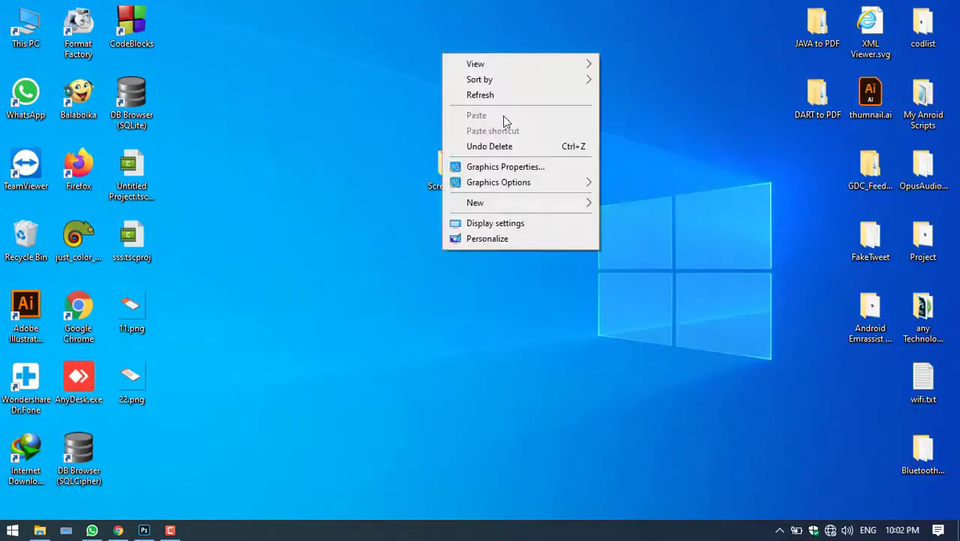
{"action": "left_click", "coordinate": [502, 96]}
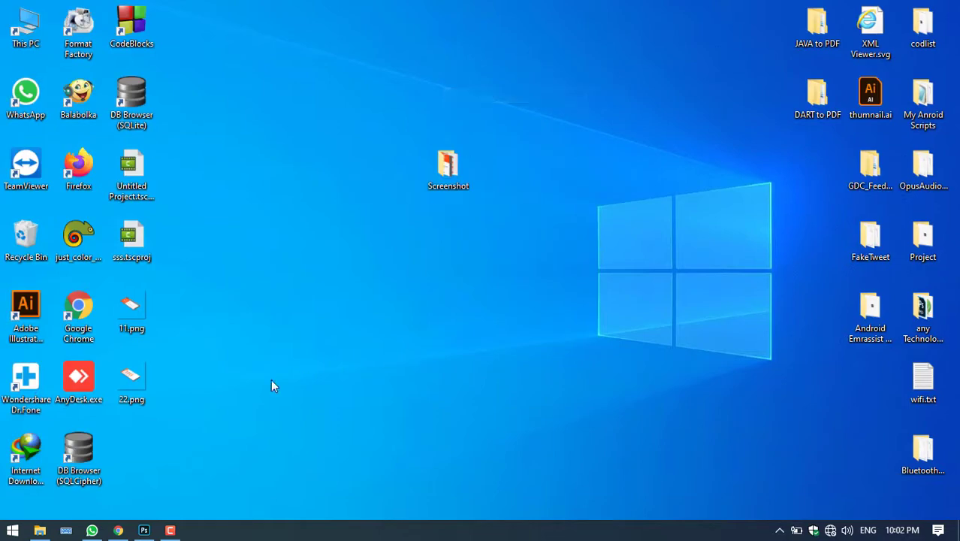
Step: Save the light-blue circles background from Chrome's Google Image Result tab as wwww.jpg on the Desktop
{"action": "left_click", "coordinate": [118, 531]}
{"action": "left_click", "coordinate": [235, 6]}
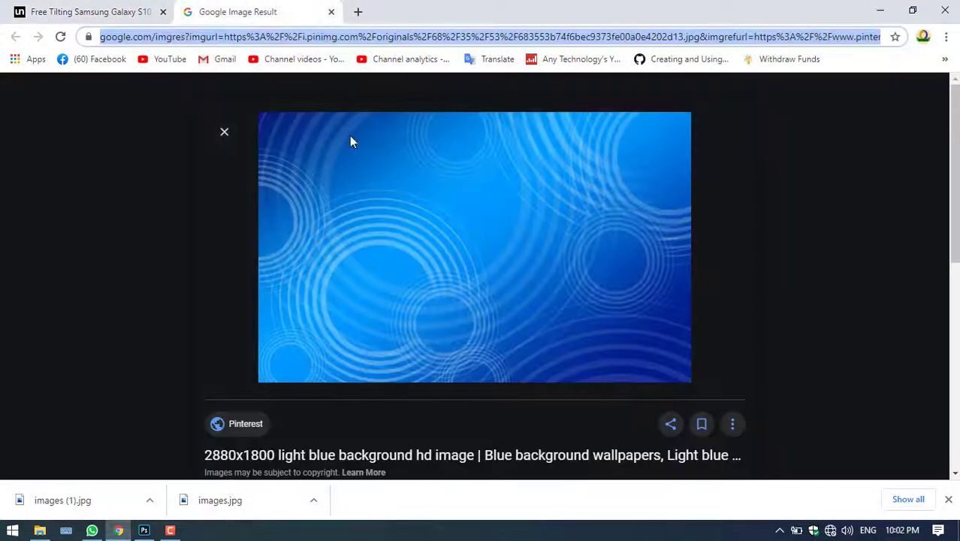
{"action": "right_click", "coordinate": [466, 197]}
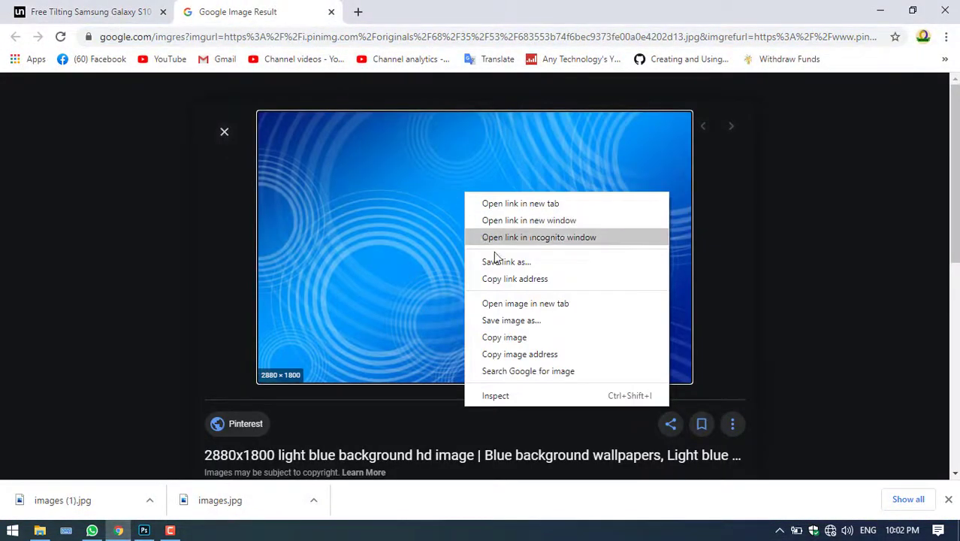
{"action": "left_click", "coordinate": [536, 321]}
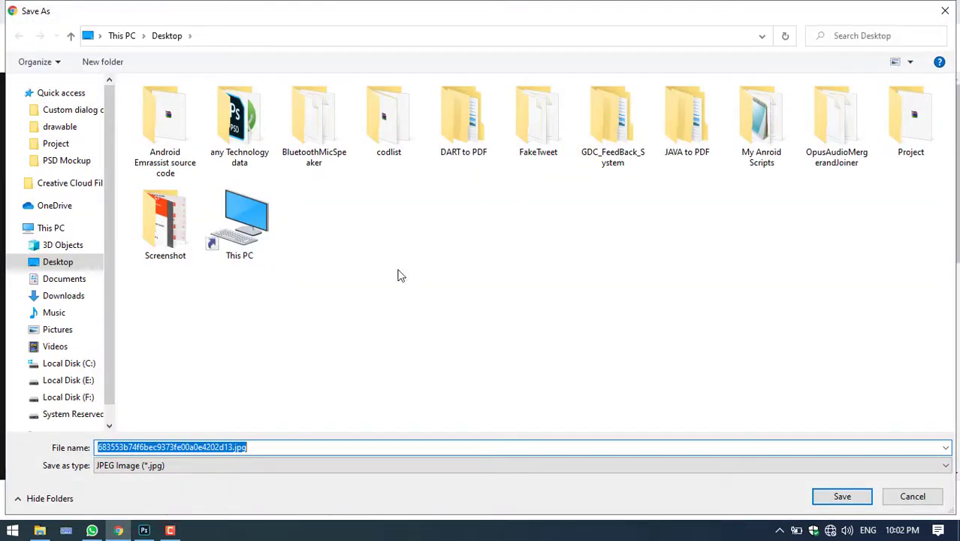
{"action": "type", "text": "www"}
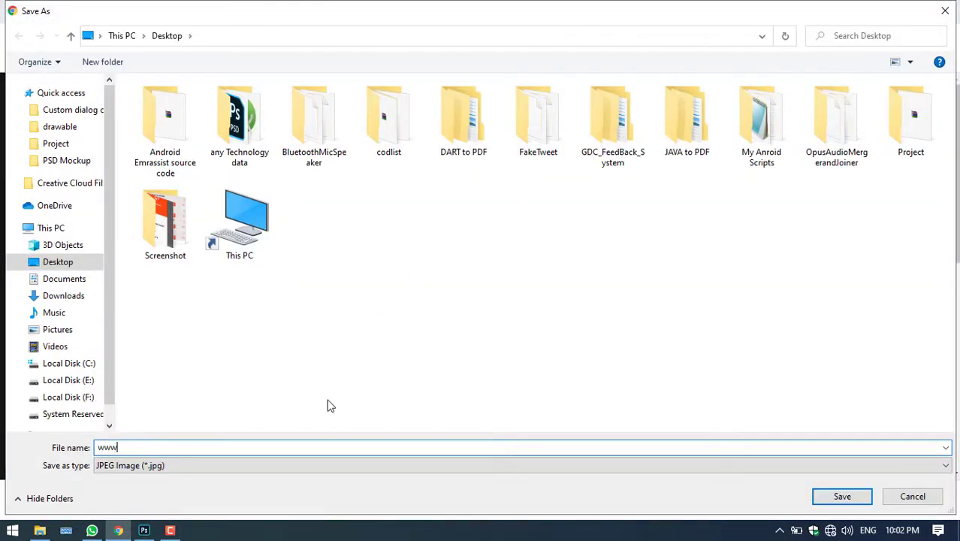
{"action": "type", "text": "w"}
{"action": "left_click", "coordinate": [843, 497]}
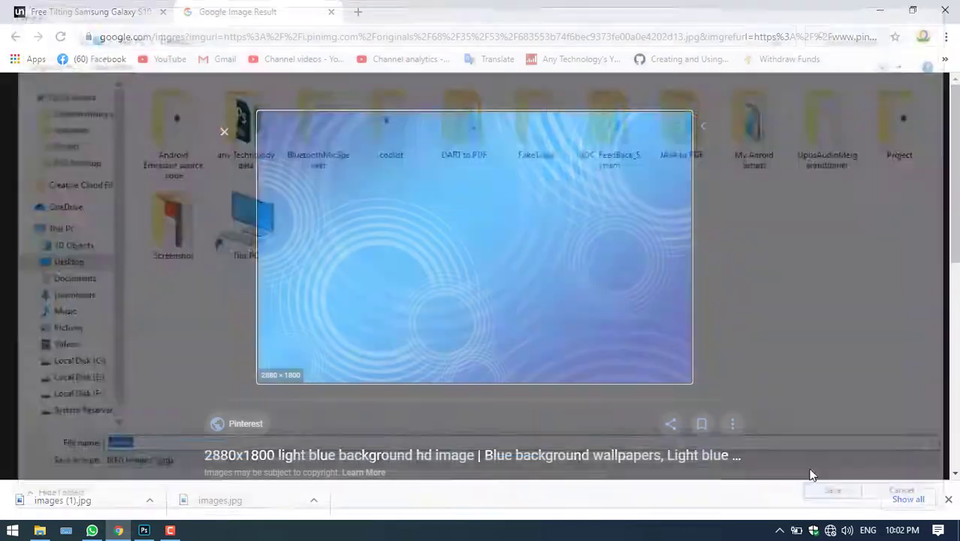
{"action": "left_click", "coordinate": [880, 8]}
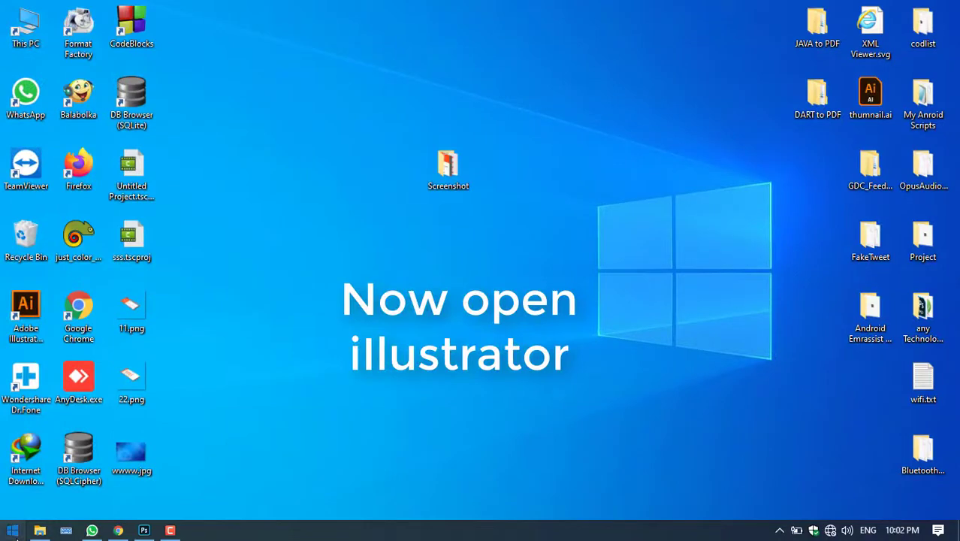
Step: Launch Adobe Illustrator 2020 by searching 'il' in the Start menu
{"action": "left_click", "coordinate": [12, 531]}
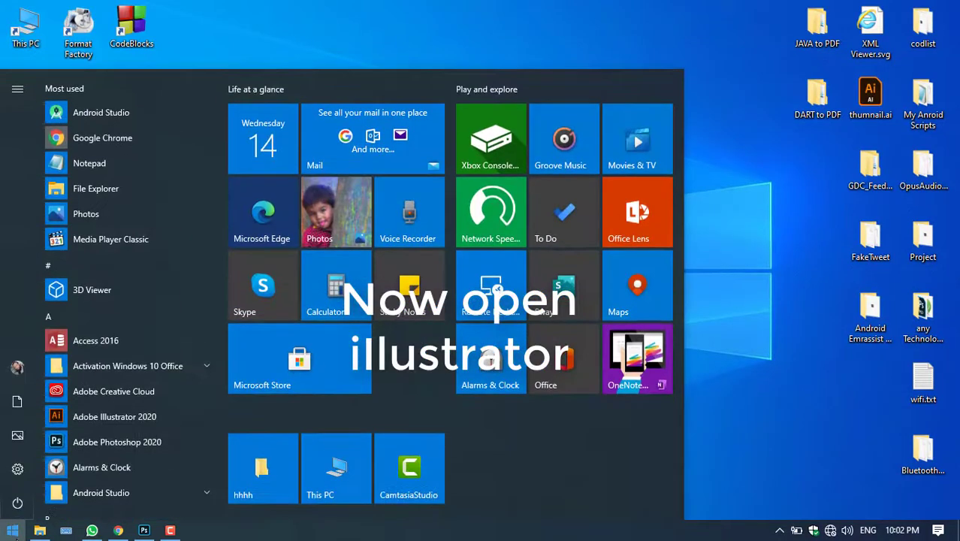
{"action": "type", "text": "il"}
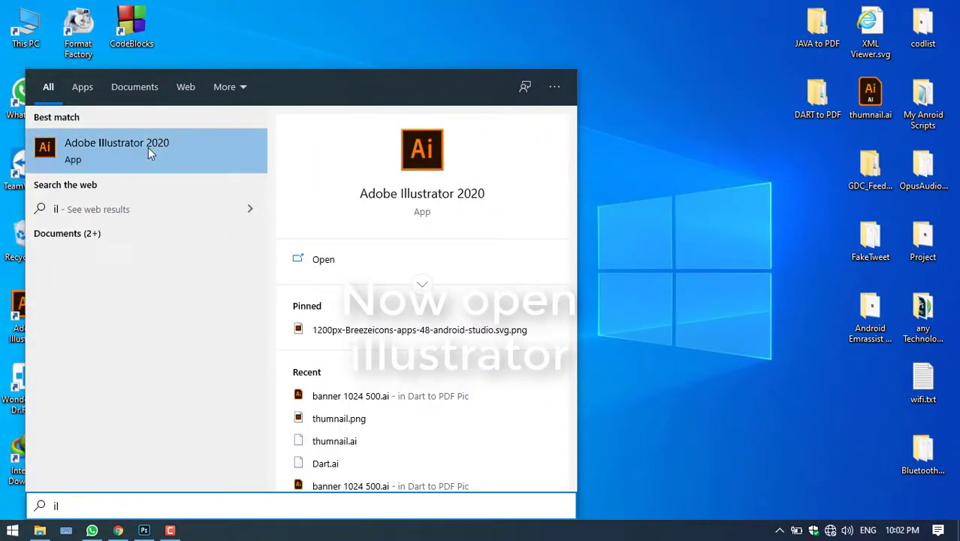
{"action": "left_click", "coordinate": [148, 147]}
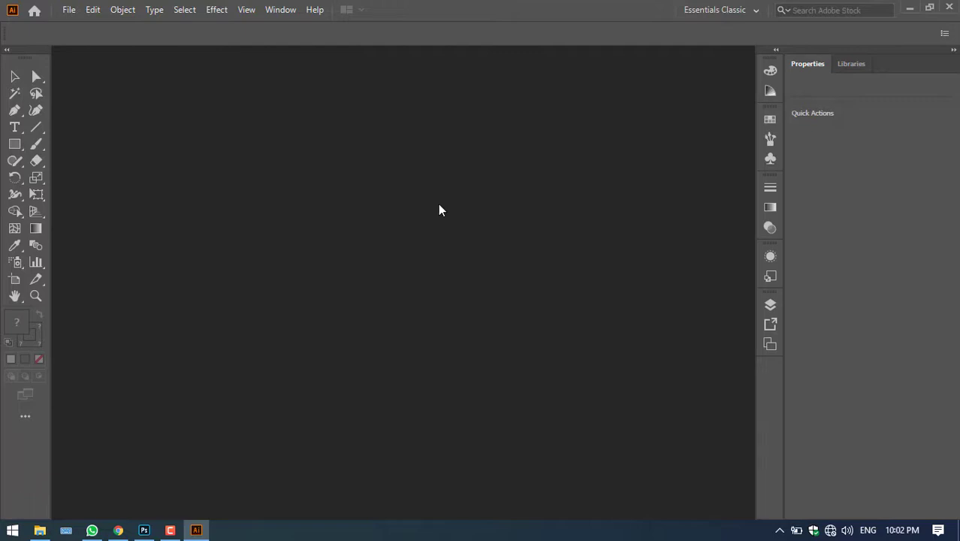
Step: Create a new 1024 × 500 px document, Untitled-1, with one blank artboard
{"action": "left_click", "coordinate": [67, 10]}
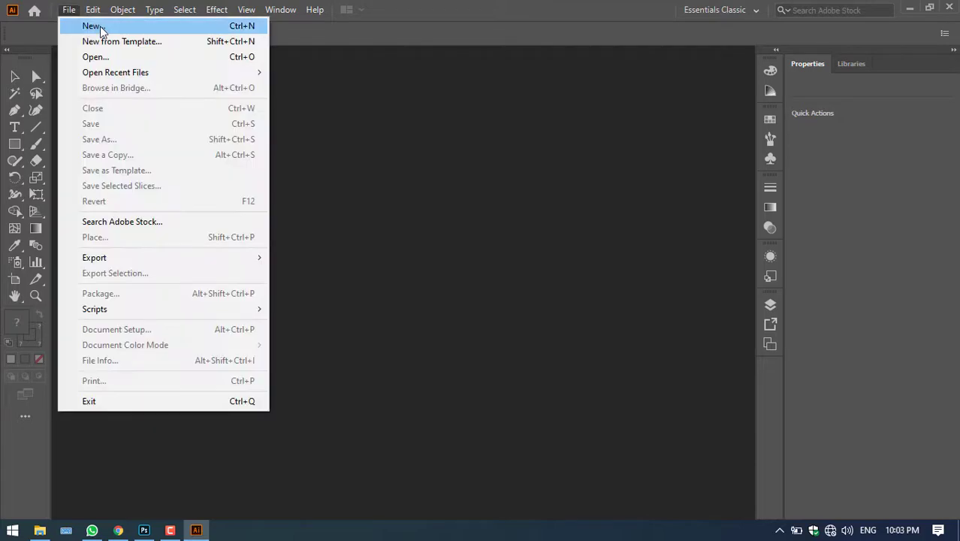
{"action": "left_click", "coordinate": [99, 27]}
{"action": "key", "text": "ctrl+n"}
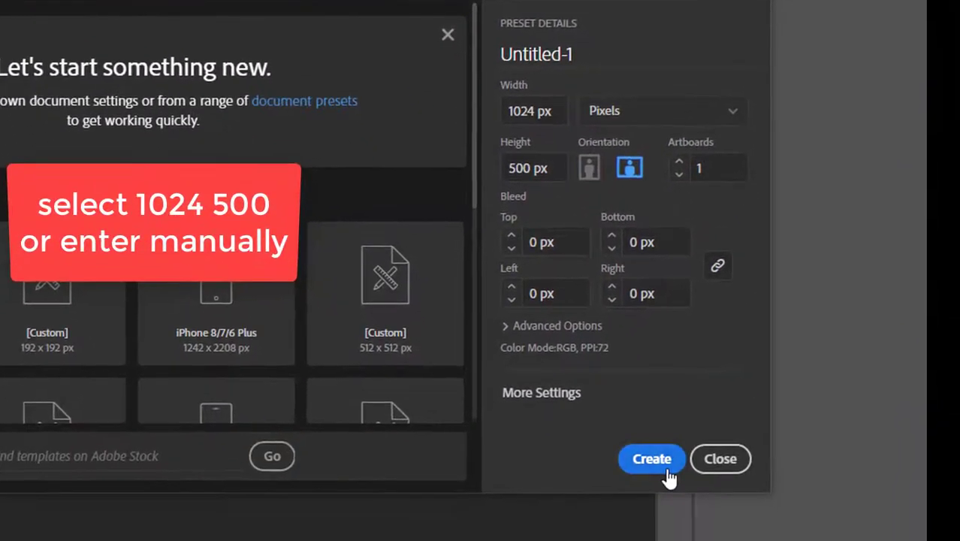
{"action": "left_click", "coordinate": [672, 485]}
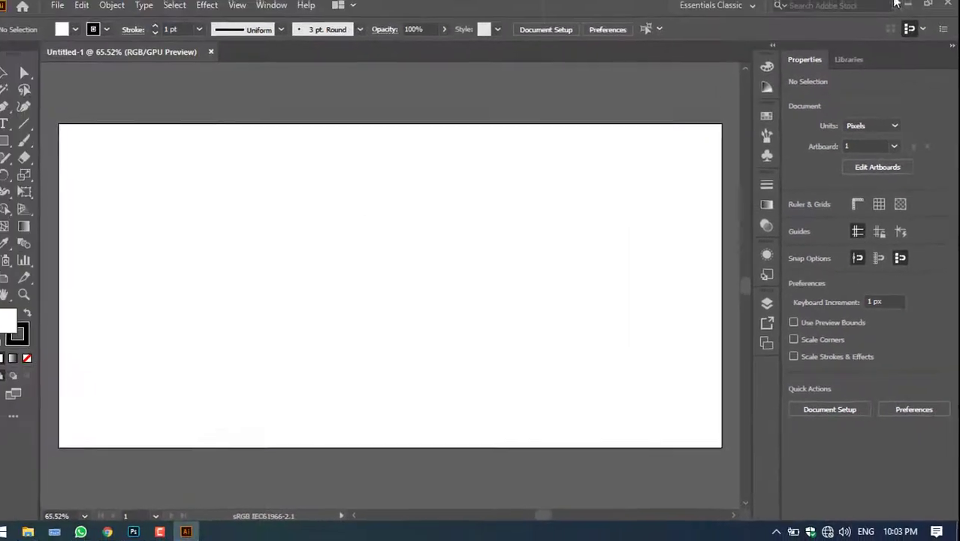
Step: Drag wwww.jpg from the desktop into the new Illustrator document
{"action": "left_click", "coordinate": [908, 7]}
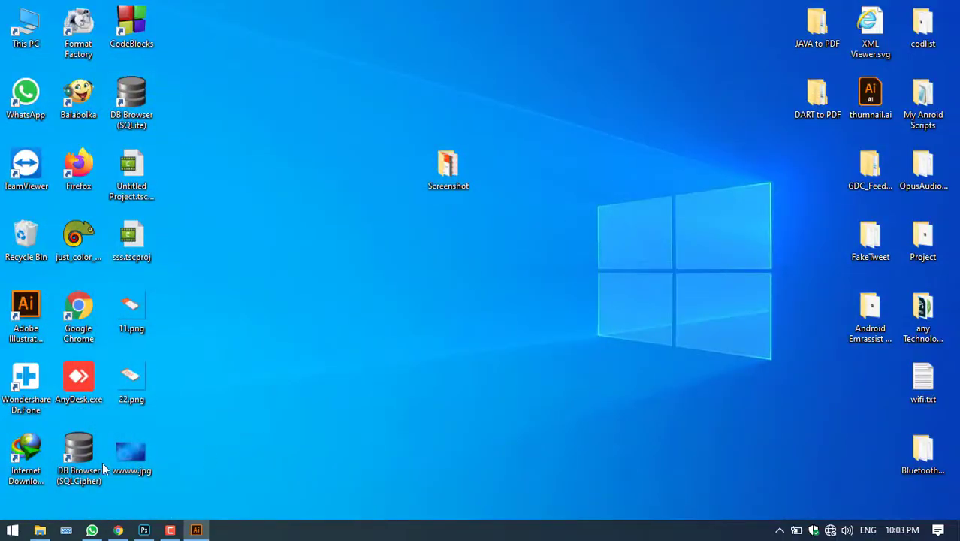
{"action": "mouse_move", "coordinate": [125, 445]}
{"action": "left_mouse_down"}
{"action": "mouse_move", "coordinate": [197, 532]}
{"action": "mouse_move", "coordinate": [286, 250]}
{"action": "left_mouse_up"}
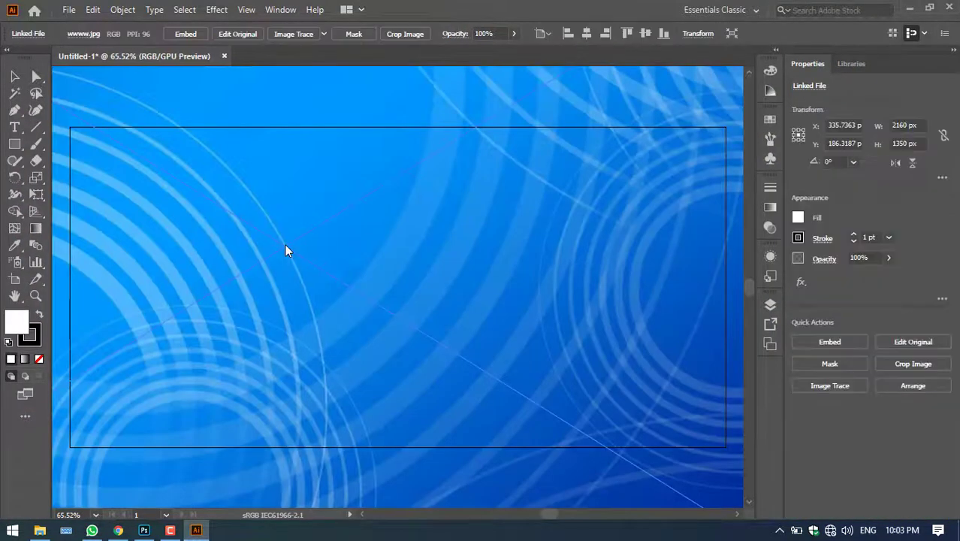
{"action": "scroll", "coordinate": [286, 255], "scroll_direction": "down", "scroll_amount": 3, "text": "alt"}
{"action": "scroll", "coordinate": [300, 284], "scroll_direction": "down", "scroll_amount": 3, "text": "alt"}
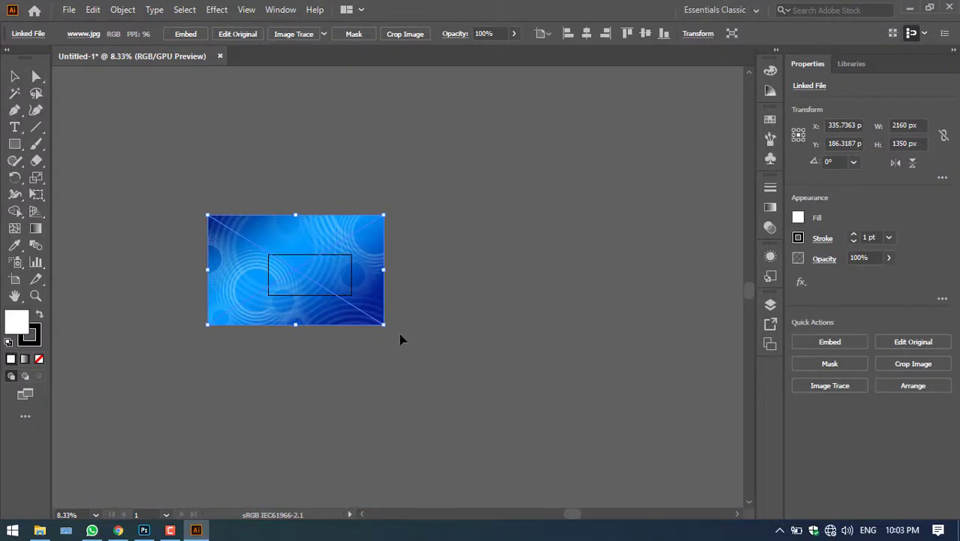
Step: Scale the blue ring background down to about artboard size and move it over the artboard
{"action": "left_click_drag", "start_coordinate": [387, 329], "coordinate": [353, 295]}
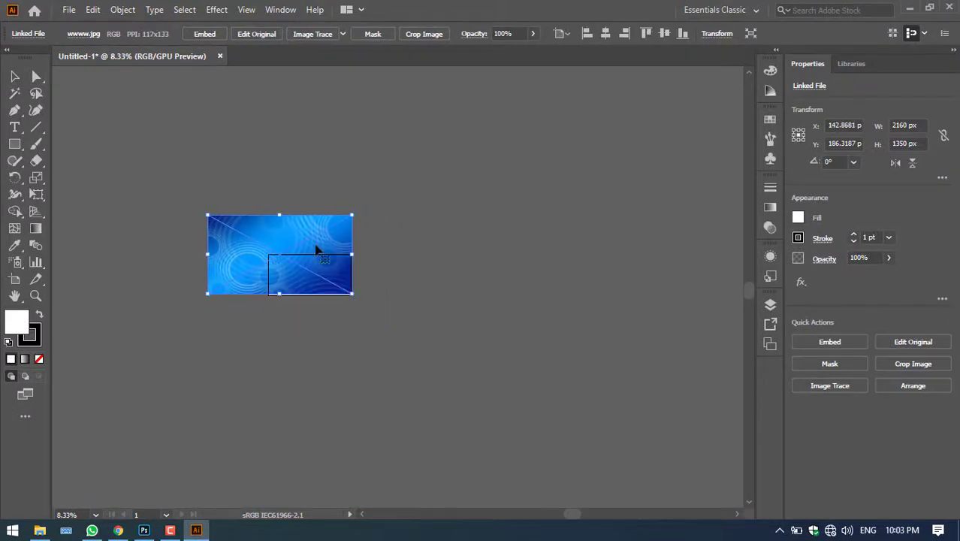
{"action": "left_click_drag", "start_coordinate": [210, 218], "coordinate": [269, 250]}
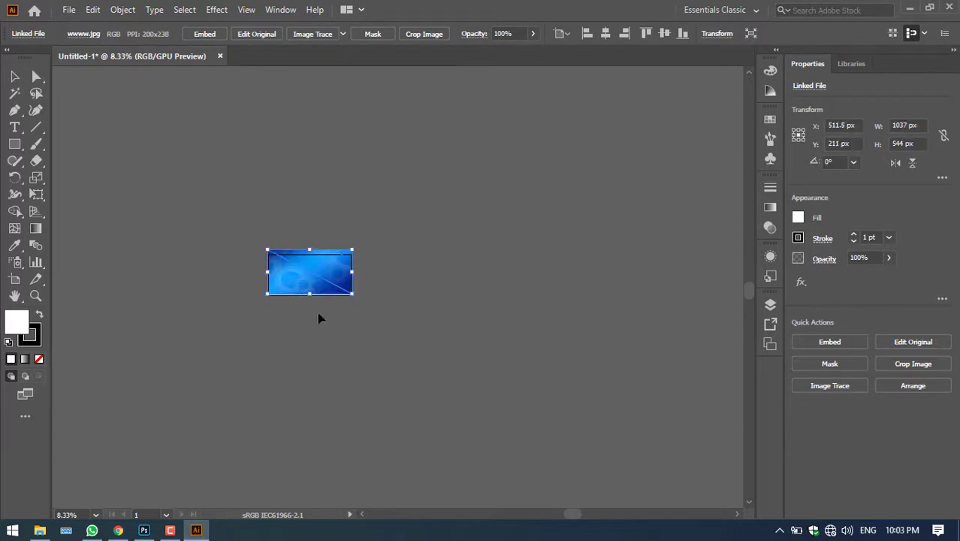
{"action": "left_click_drag", "start_coordinate": [325, 294], "coordinate": [326, 295]}
{"action": "scroll", "coordinate": [326, 296], "scroll_direction": "up", "scroll_amount": 5}
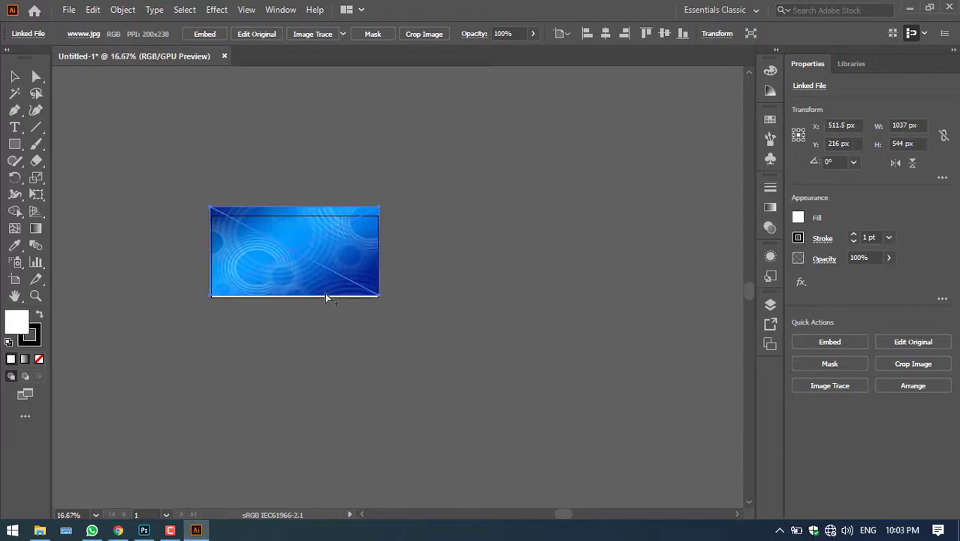
{"action": "scroll", "coordinate": [173, 252], "scroll_direction": "down", "scroll_amount": 2}
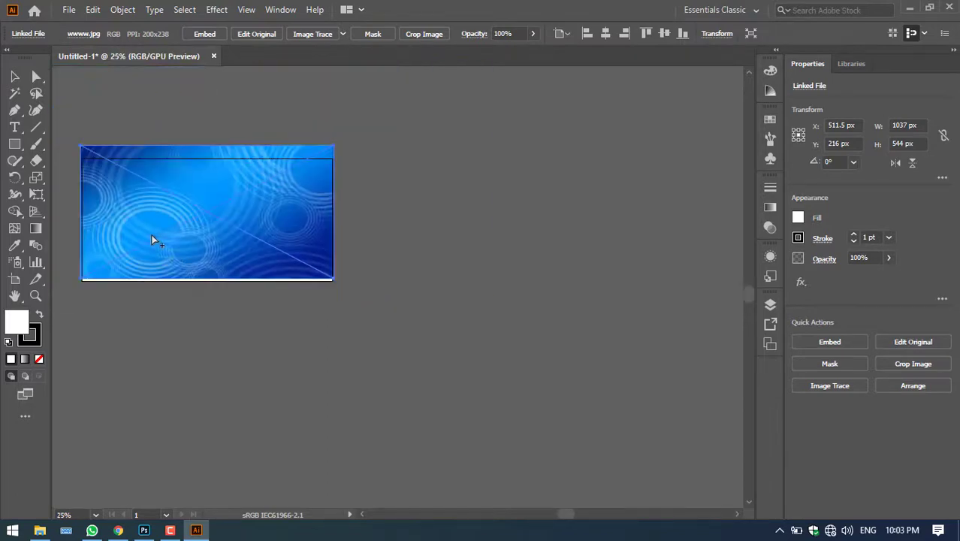
{"action": "scroll", "coordinate": [78, 214], "scroll_direction": "up", "scroll_amount": 1}
{"action": "scroll", "coordinate": [77, 214], "scroll_direction": "up", "scroll_amount": 3}
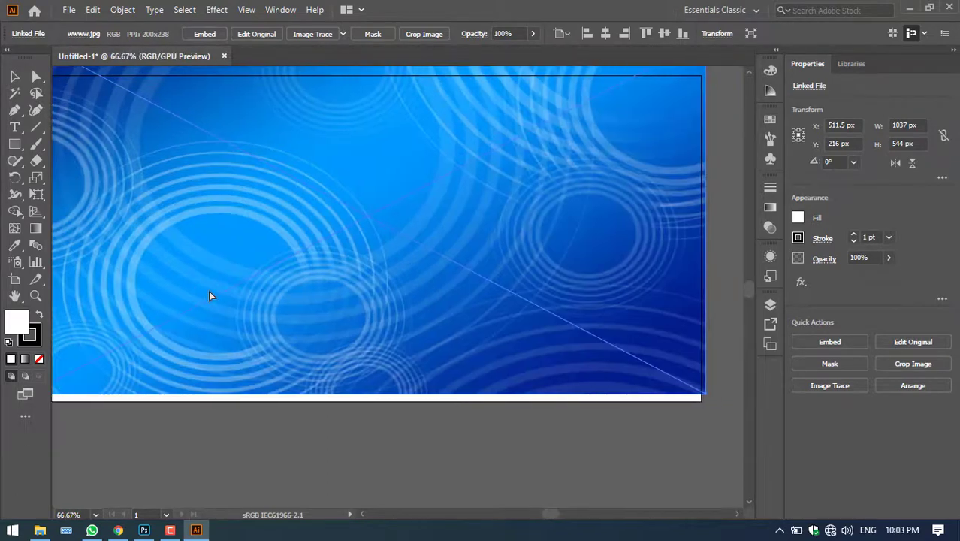
{"action": "scroll", "coordinate": [209, 290], "scroll_direction": "up", "scroll_amount": 1}
{"action": "scroll", "coordinate": [321, 247], "scroll_direction": "up", "scroll_amount": 2}
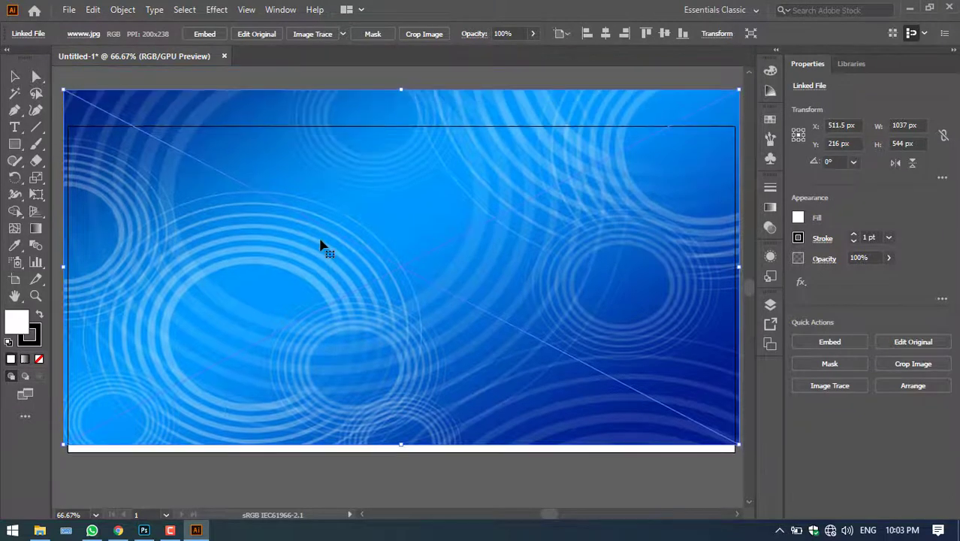
{"action": "scroll", "coordinate": [321, 246], "scroll_direction": "up", "scroll_amount": 2}
{"action": "scroll", "coordinate": [329, 276], "scroll_direction": "down", "scroll_amount": 2}
Step: Nudge the background image down four steps so it covers the whole artboard
{"action": "key", "text": "Down"}
{"action": "key", "text": "Down"}
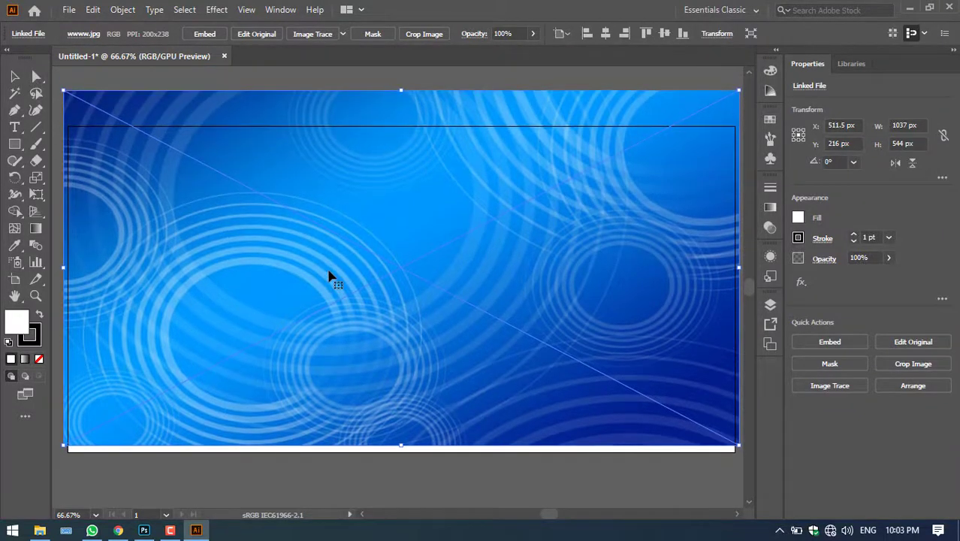
{"action": "key", "text": "Down"}
{"action": "key", "text": "Down"}
{"action": "key", "text": "Down"}
{"action": "key", "text": "Down"}
{"action": "key", "text": "Down"}
{"action": "key", "text": "Down"}
{"action": "key", "text": "Down"}
{"action": "key", "text": "Down"}
{"action": "key", "text": "Down"}
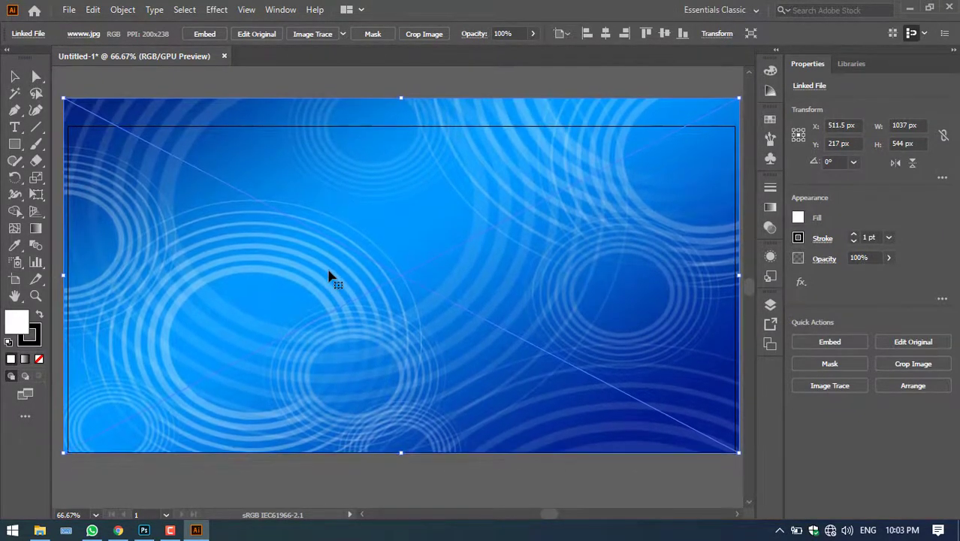
{"action": "key", "text": "Down"}
{"action": "key", "text": "Down"}
{"action": "key", "text": "Down"}
{"action": "key", "text": "Down"}
{"action": "key", "text": "Down"}
{"action": "key", "text": "Down"}
{"action": "key", "text": "Down"}
{"action": "key", "text": "Down"}
{"action": "key", "text": "Down"}
{"action": "key", "text": "Down"}
{"action": "key", "text": "Down"}
{"action": "key", "text": "Down"}
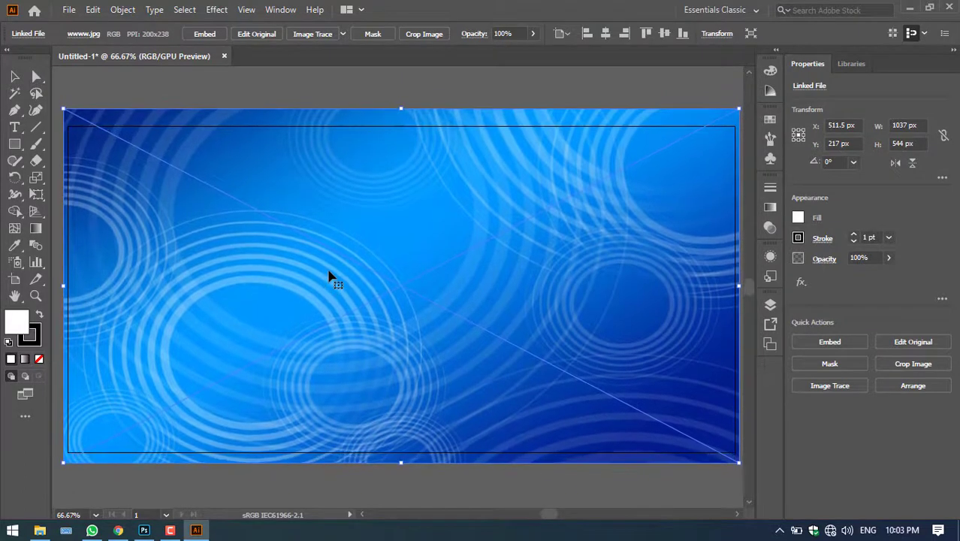
{"action": "key", "text": "Down"}
{"action": "key", "text": "Down"}
{"action": "key", "text": "Down"}
{"action": "key", "text": "Down"}
{"action": "key", "text": "Down"}
{"action": "key", "text": "Down"}
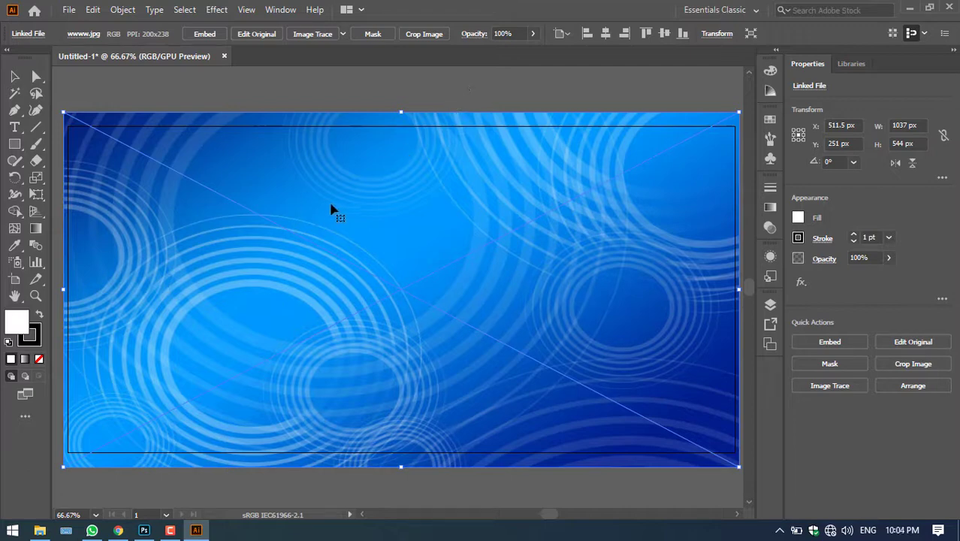
Step: Bring 11.png onto the canvas from the desktop and shrink it
{"action": "left_click", "coordinate": [910, 8]}
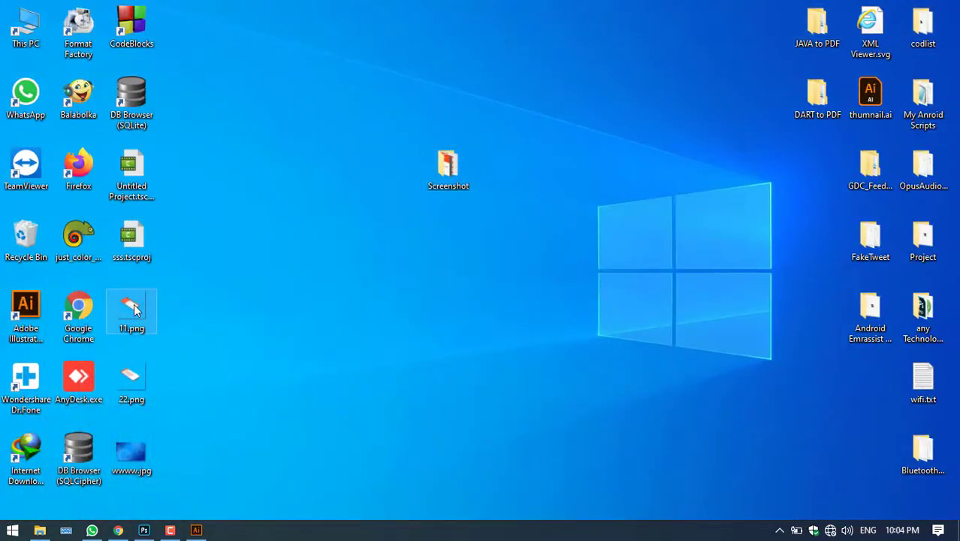
{"action": "left_click_drag", "start_coordinate": [146, 331], "coordinate": [239, 311]}
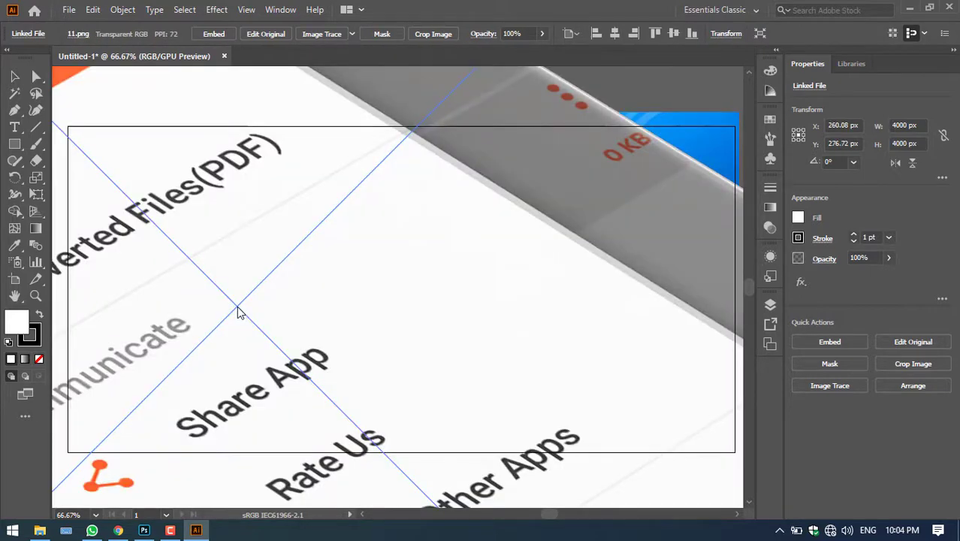
{"action": "scroll", "coordinate": [237, 314], "scroll_direction": "down", "scroll_amount": 3}
{"action": "scroll", "coordinate": [240, 323], "scroll_direction": "down", "scroll_amount": 2}
{"action": "scroll", "coordinate": [240, 325], "scroll_direction": "down", "scroll_amount": 2}
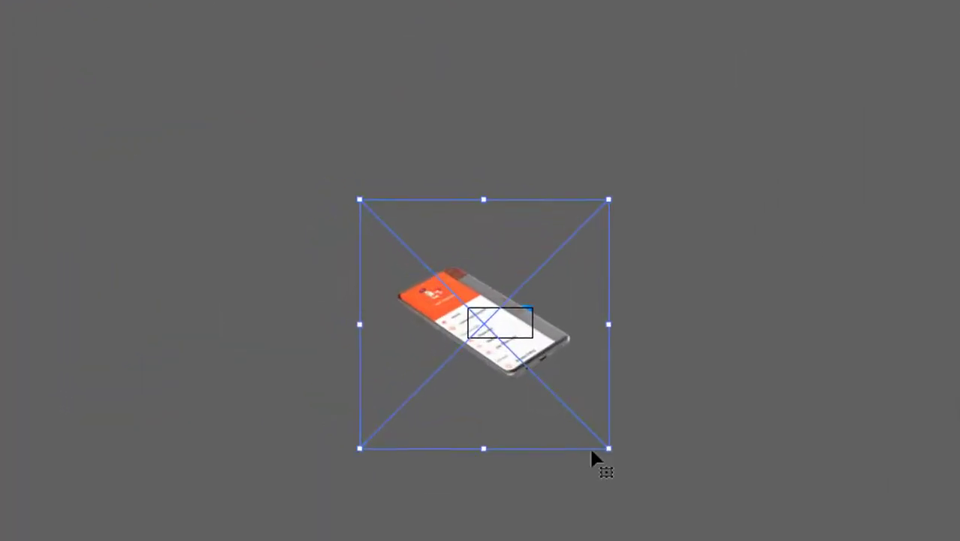
{"action": "mouse_move", "coordinate": [608, 448]}
{"action": "left_mouse_down"}
{"action": "mouse_move", "coordinate": [417, 258]}
{"action": "mouse_move", "coordinate": [478, 339]}
{"action": "mouse_move", "coordinate": [481, 326]}
{"action": "left_mouse_up"}
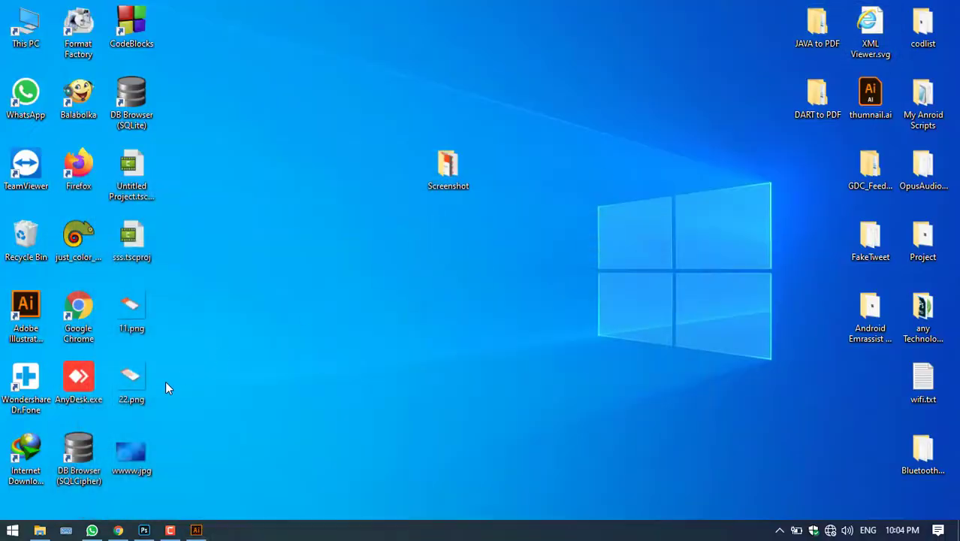
Step: Bring 22.png onto the canvas, shrink it, and zoom in on the banner
{"action": "left_click_drag", "start_coordinate": [139, 379], "coordinate": [204, 531]}
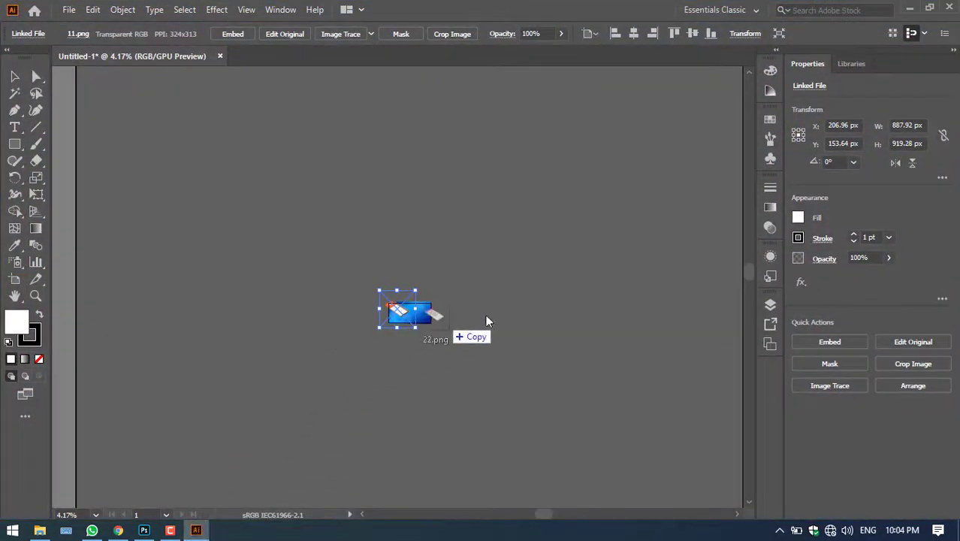
{"action": "left_click_drag", "start_coordinate": [204, 531], "coordinate": [490, 324]}
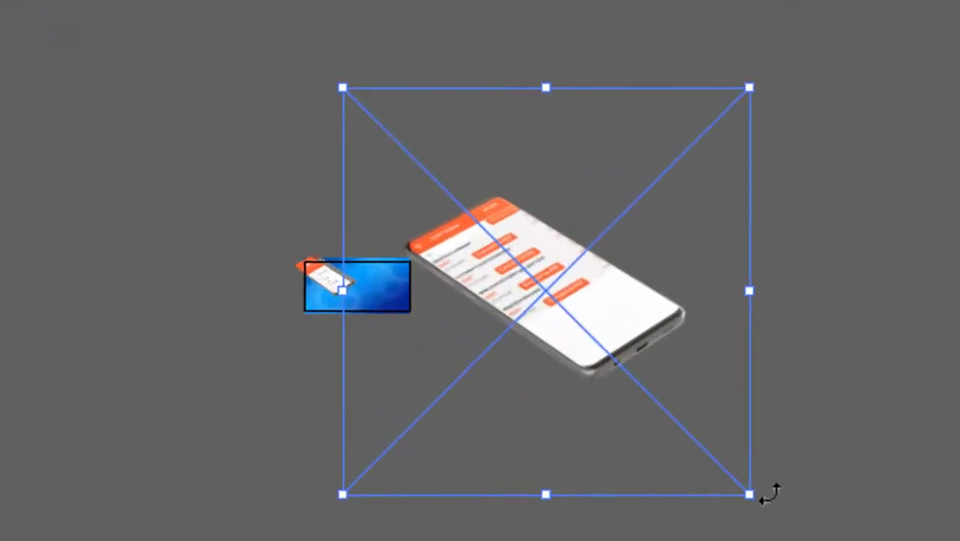
{"action": "mouse_move", "coordinate": [750, 494]}
{"action": "left_mouse_down"}
{"action": "mouse_move", "coordinate": [458, 227]}
{"action": "mouse_move", "coordinate": [412, 159]}
{"action": "mouse_move", "coordinate": [398, 289]}
{"action": "left_mouse_up"}
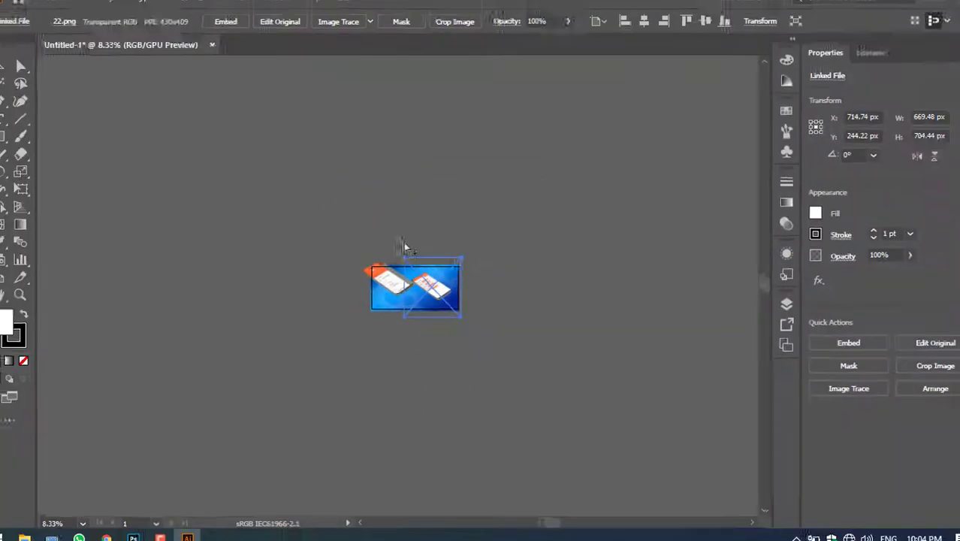
{"action": "key", "text": "ctrl+plus"}
{"action": "key", "text": "ctrl+plus"}
{"action": "key", "text": "ctrl+plus"}
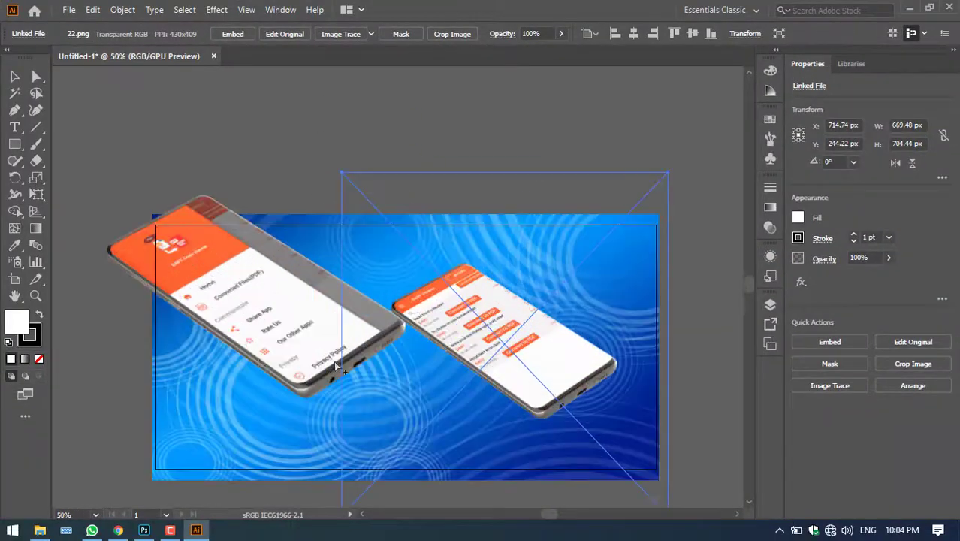
Step: Nudge the left phone up and widen the right phone to 774 px, shifting it slightly left
{"action": "scroll", "coordinate": [261, 366], "scroll_direction": "up", "scroll_amount": 1}
{"action": "scroll", "coordinate": [262, 366], "scroll_direction": "down", "scroll_amount": 1}
{"action": "scroll", "coordinate": [508, 399], "scroll_direction": "down", "scroll_amount": 1}
{"action": "scroll", "coordinate": [508, 399], "scroll_direction": "down", "scroll_amount": 1}
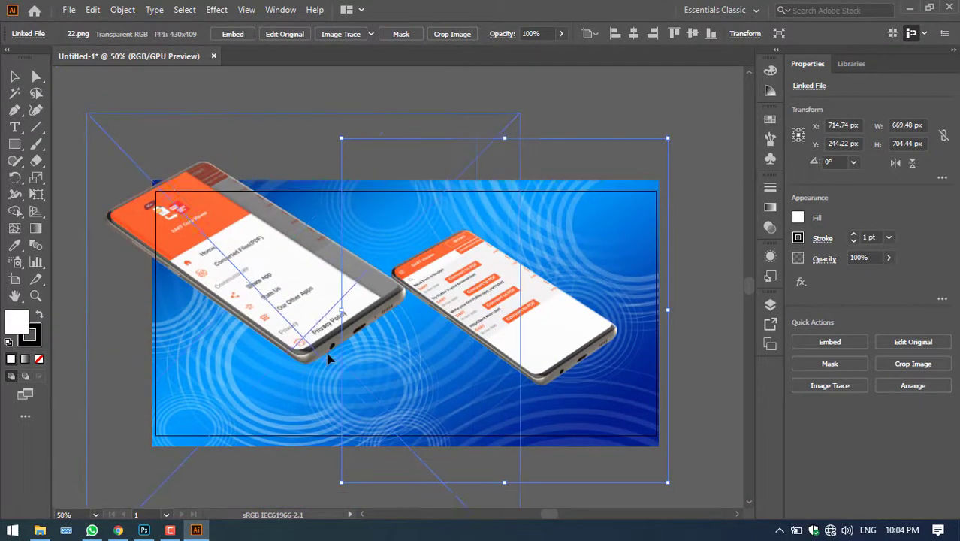
{"action": "left_click", "coordinate": [328, 359]}
{"action": "left_click_drag", "start_coordinate": [332, 350], "coordinate": [336, 342]}
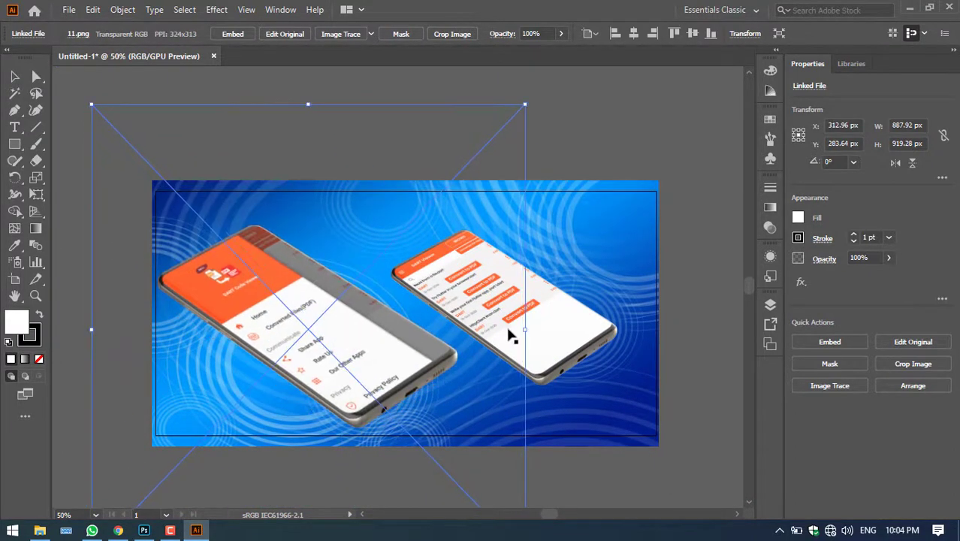
{"action": "left_click", "coordinate": [577, 322]}
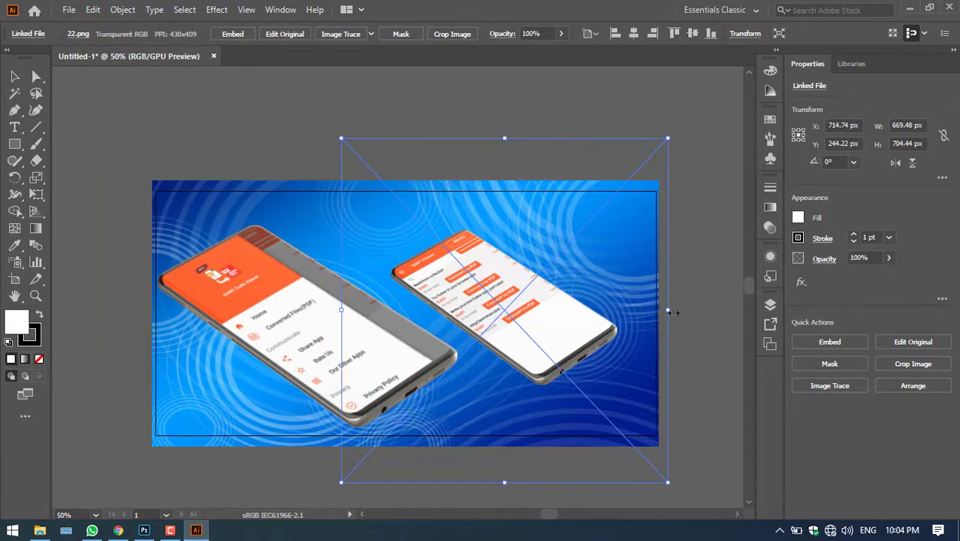
{"action": "left_click_drag", "start_coordinate": [669, 311], "coordinate": [719, 311]}
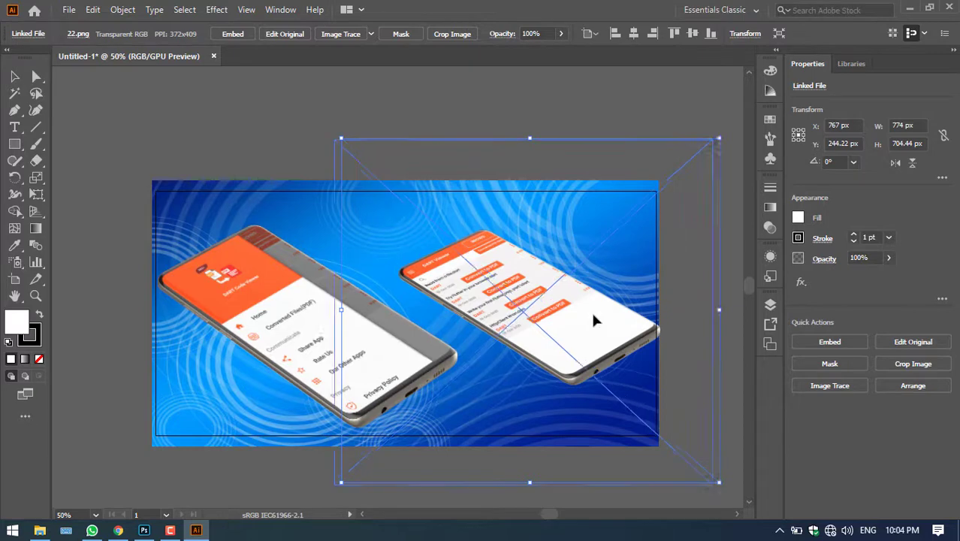
{"action": "left_click_drag", "start_coordinate": [605, 319], "coordinate": [594, 320]}
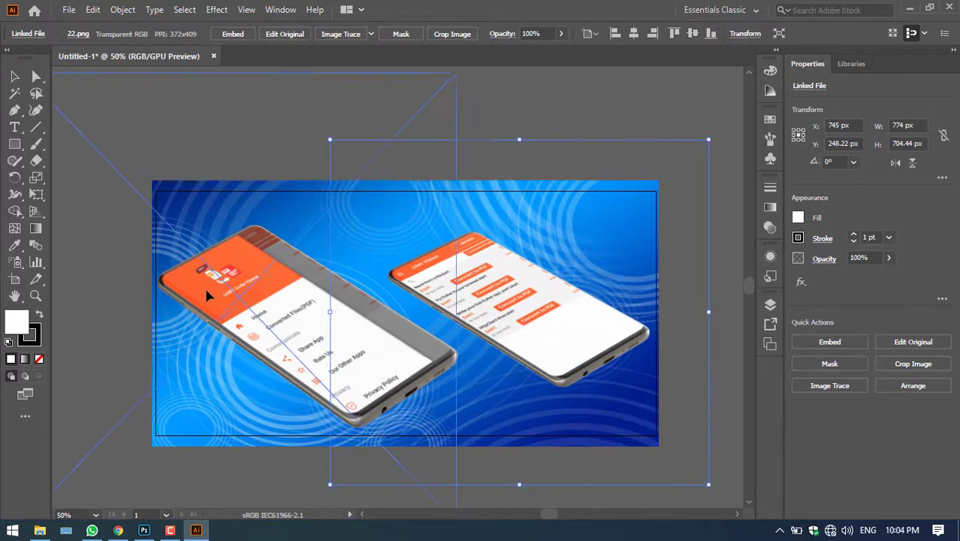
Step: Move the left phone further left; tilt the right phone about 2°, enlarge it and shift it right
{"action": "left_click", "coordinate": [279, 328]}
{"action": "left_click_drag", "start_coordinate": [300, 326], "coordinate": [259, 311]}
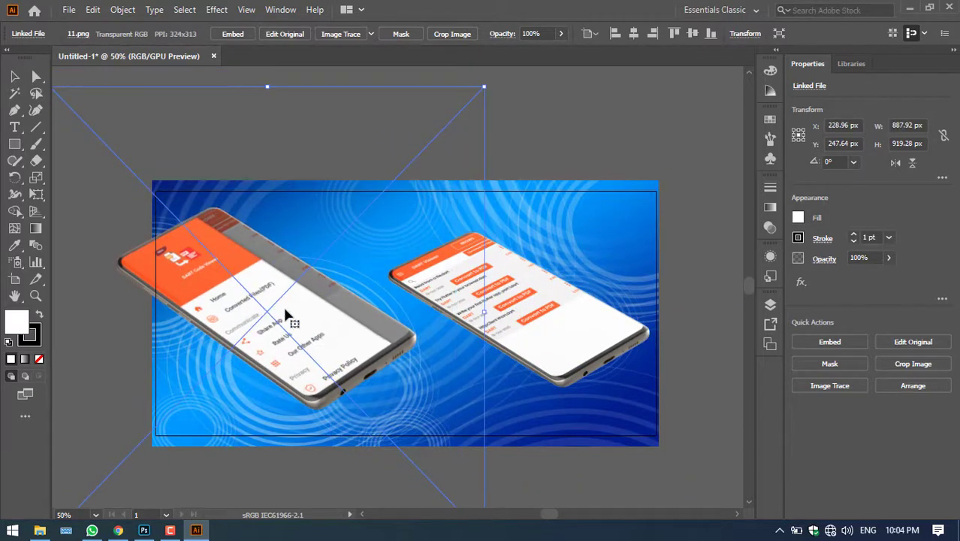
{"action": "left_click", "coordinate": [528, 322]}
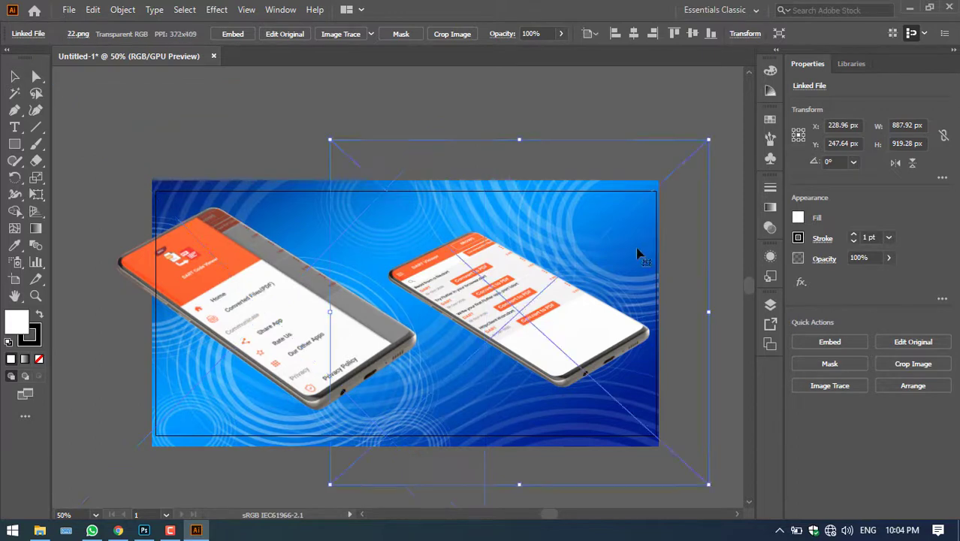
{"action": "left_click_drag", "start_coordinate": [327, 144], "coordinate": [319, 149]}
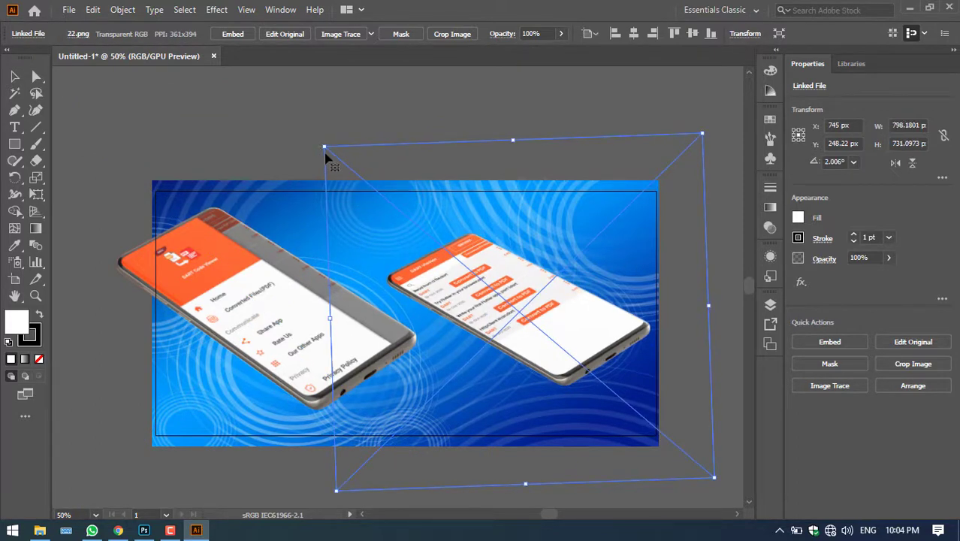
{"action": "left_click_drag", "start_coordinate": [326, 148], "coordinate": [227, 106]}
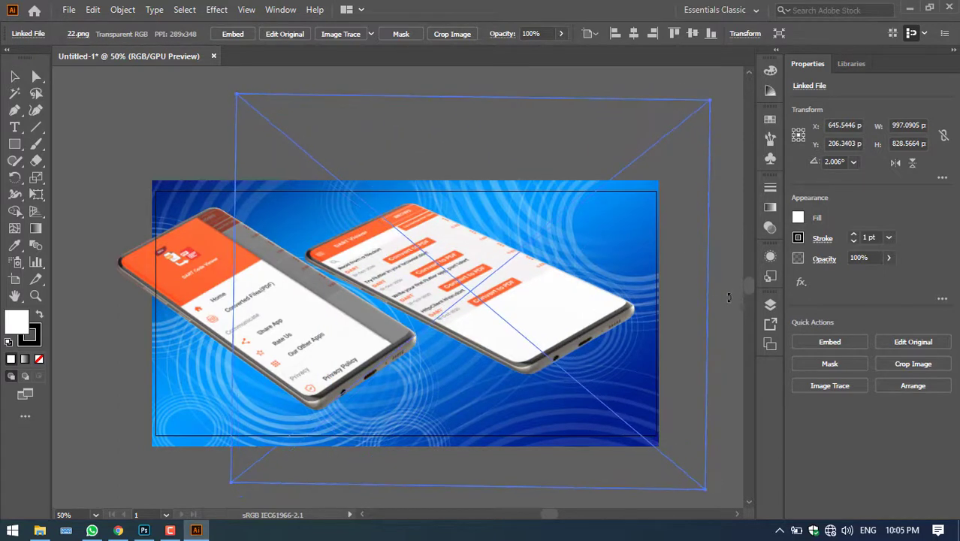
{"action": "left_click_drag", "start_coordinate": [714, 283], "coordinate": [728, 299]}
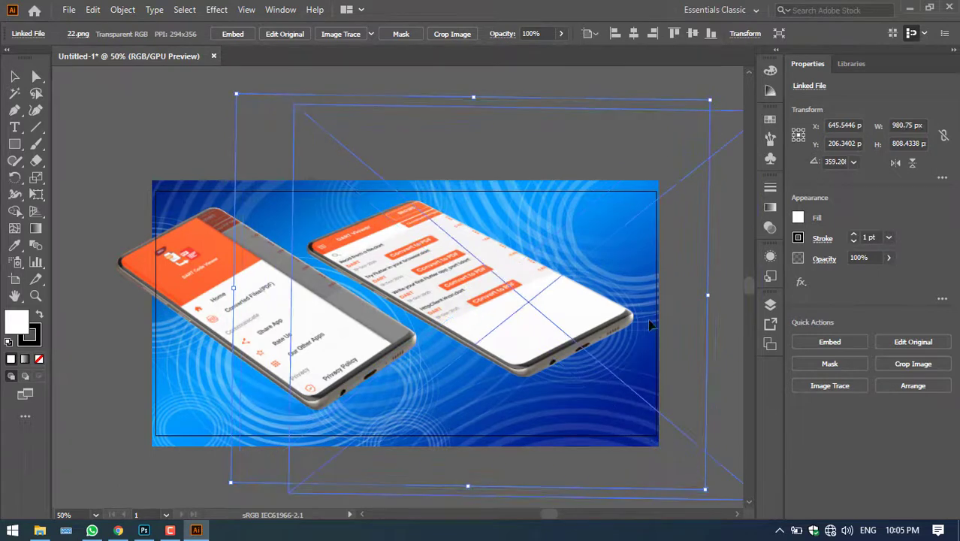
{"action": "mouse_move", "coordinate": [654, 332]}
{"action": "left_mouse_down"}
{"action": "mouse_move", "coordinate": [648, 343]}
{"action": "mouse_move", "coordinate": [658, 347]}
{"action": "left_mouse_up"}
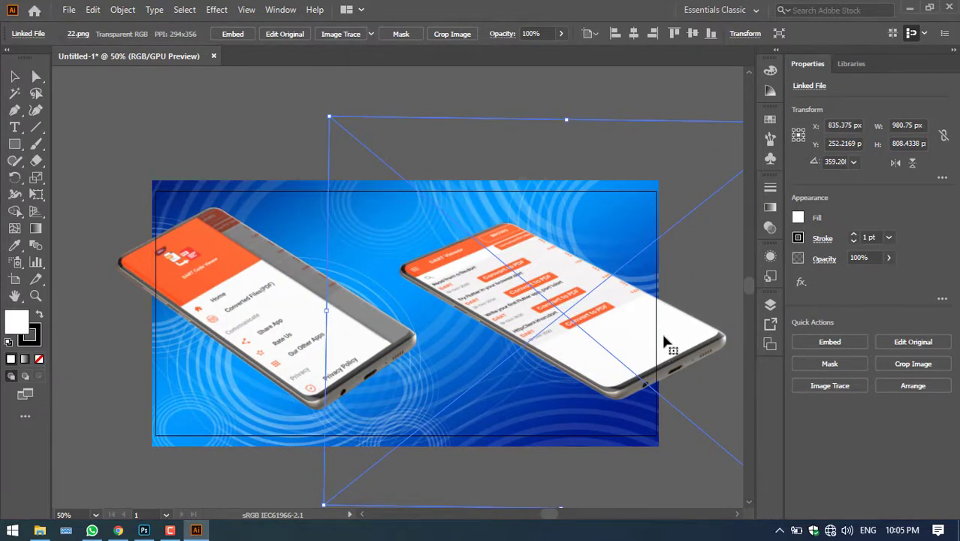
Step: Select each phone to check its placement, then deselect everything
{"action": "left_click", "coordinate": [256, 121]}
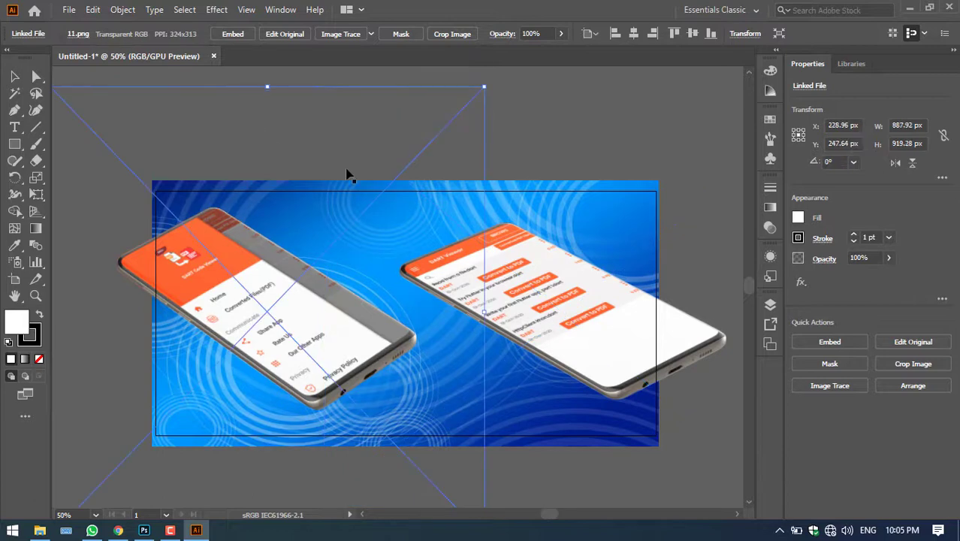
{"action": "left_click", "coordinate": [587, 151]}
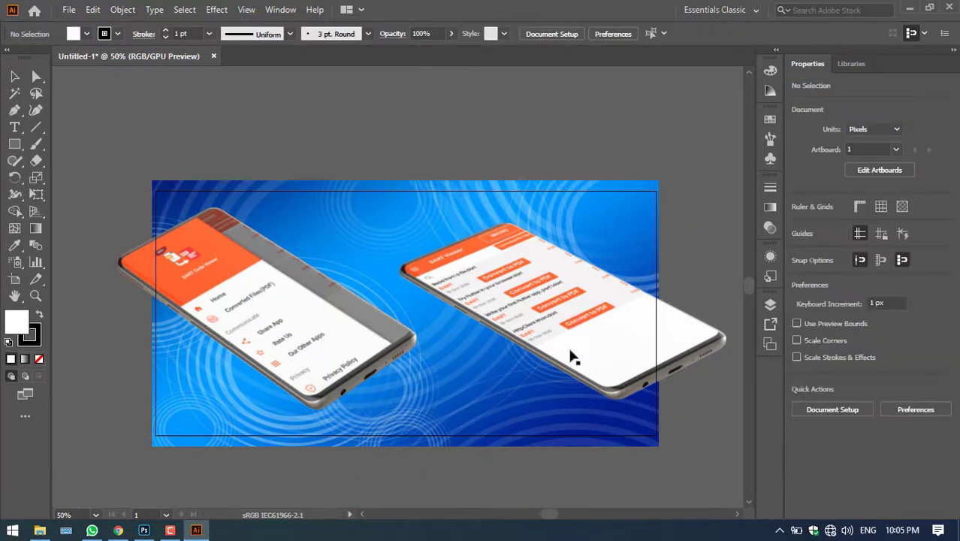
{"action": "left_click", "coordinate": [609, 372]}
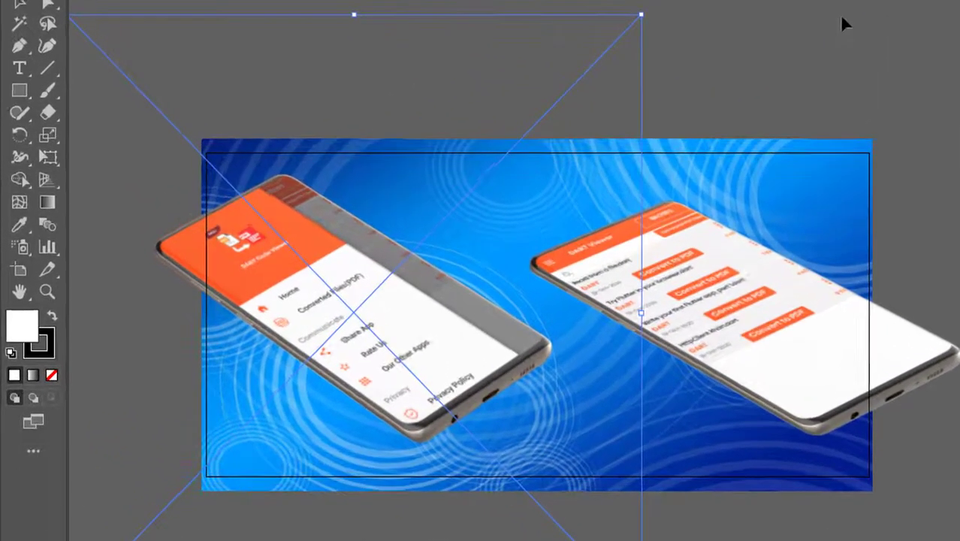
{"action": "left_click", "coordinate": [736, 79]}
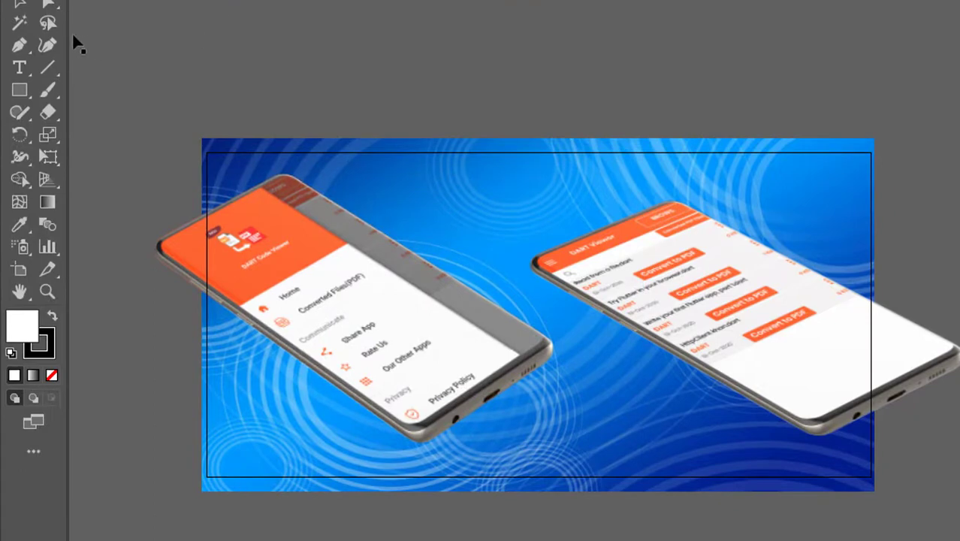
{"action": "left_click", "coordinate": [27, 96]}
Step: Draw a tall thin strip across the banner's height and fill it white (#ffffff)
{"action": "mouse_move", "coordinate": [364, 112]}
{"action": "left_mouse_down"}
{"action": "mouse_move", "coordinate": [382, 503]}
{"action": "mouse_move", "coordinate": [368, 510]}
{"action": "left_mouse_up"}
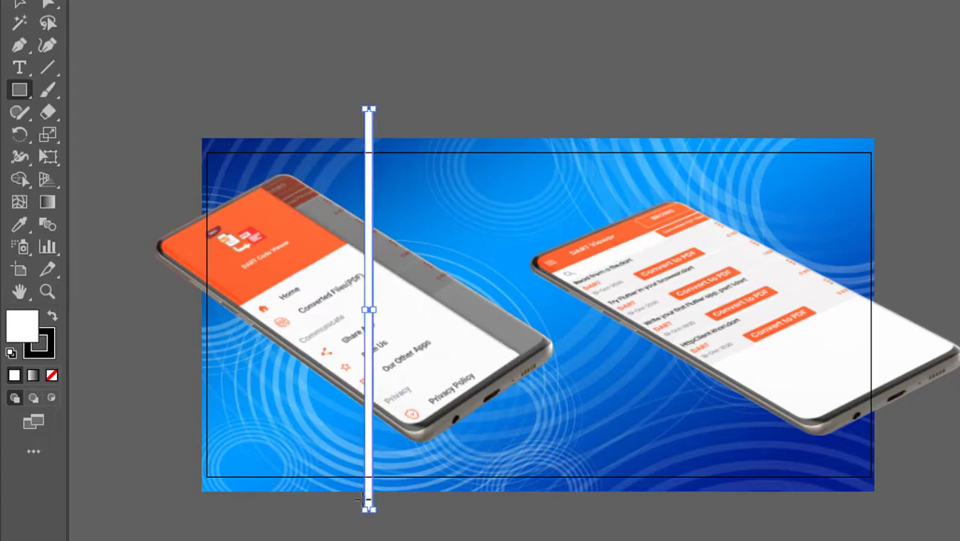
{"action": "key", "text": "Right"}
{"action": "key", "text": "Right"}
{"action": "key", "text": "Right"}
{"action": "key", "text": "Right"}
{"action": "key", "text": "Right"}
{"action": "key", "text": "Right"}
{"action": "key", "text": "Right"}
{"action": "key", "text": "Right"}
{"action": "key", "text": "Right"}
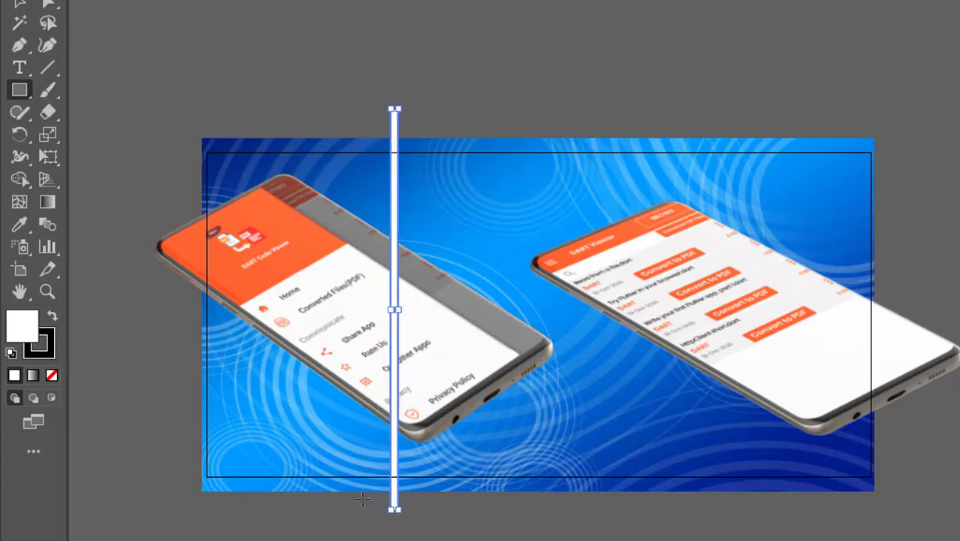
{"action": "key", "text": "Right"}
{"action": "key", "text": "Right"}
{"action": "key", "text": "Right"}
{"action": "key", "text": "Right"}
{"action": "key", "text": "Right"}
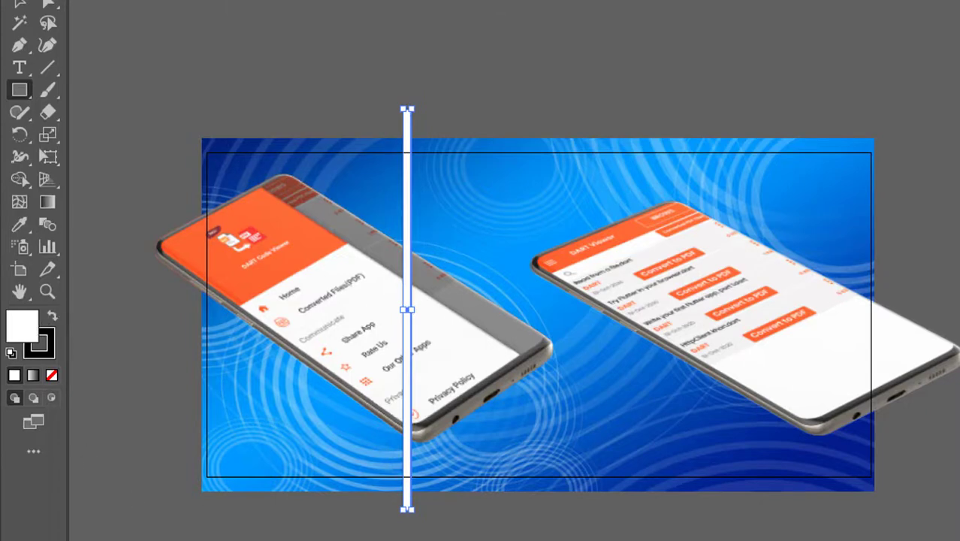
{"action": "double_click", "coordinate": [28, 332]}
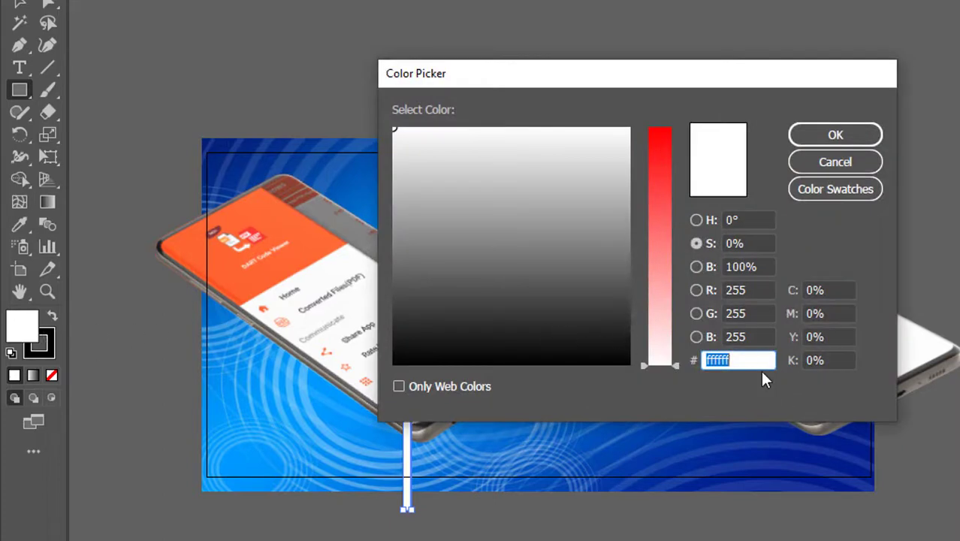
{"action": "left_click", "coordinate": [839, 134]}
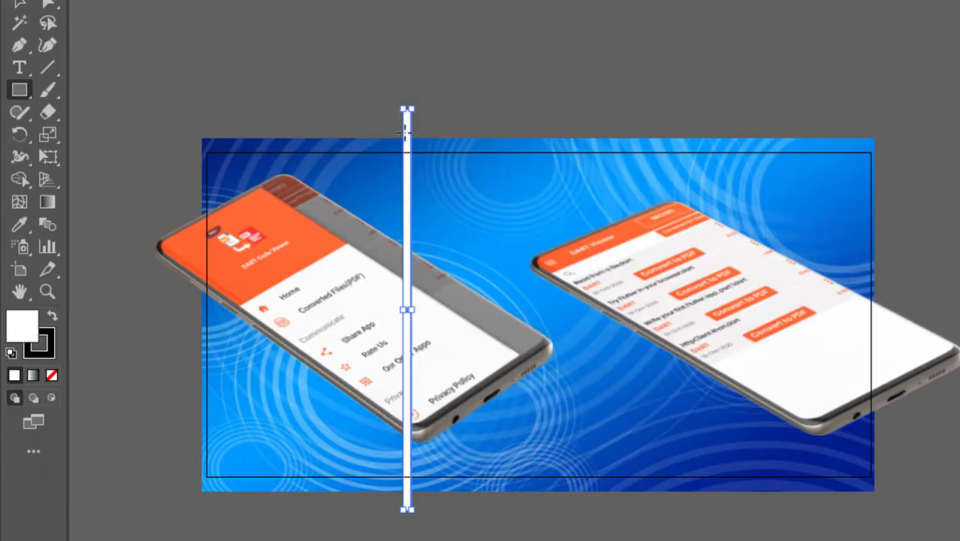
Step: Move the white strip right onto the right phone and shift that phone a little left
{"action": "left_click", "coordinate": [19, 5]}
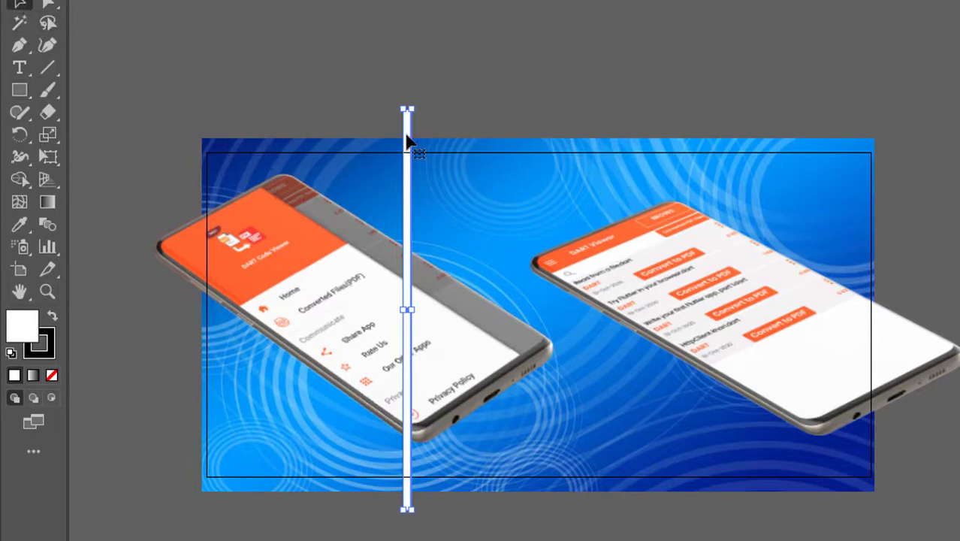
{"action": "mouse_move", "coordinate": [406, 137]}
{"action": "left_mouse_down"}
{"action": "mouse_move", "coordinate": [710, 131]}
{"action": "mouse_move", "coordinate": [641, 129]}
{"action": "left_mouse_up"}
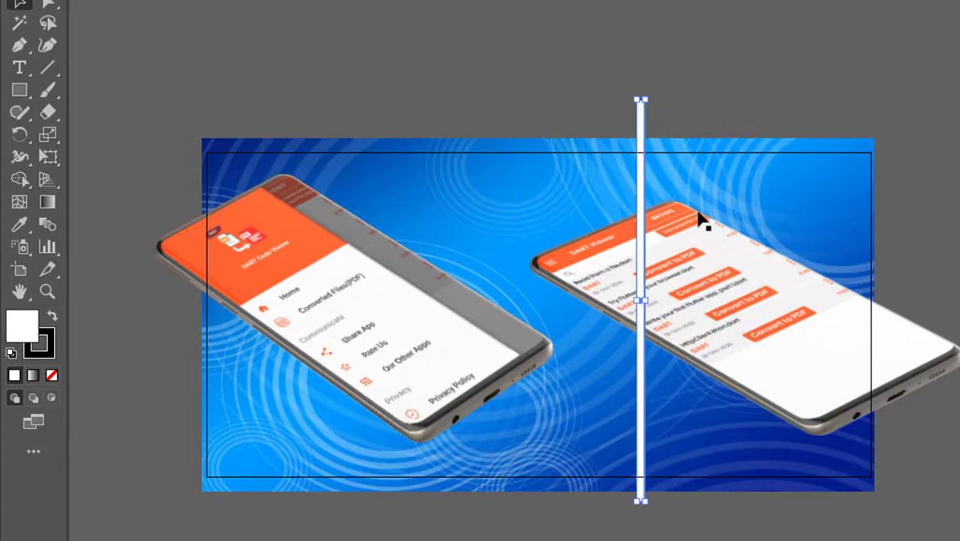
{"action": "mouse_move", "coordinate": [705, 252]}
{"action": "left_mouse_down"}
{"action": "mouse_move", "coordinate": [660, 263]}
{"action": "mouse_move", "coordinate": [663, 236]}
{"action": "left_mouse_up"}
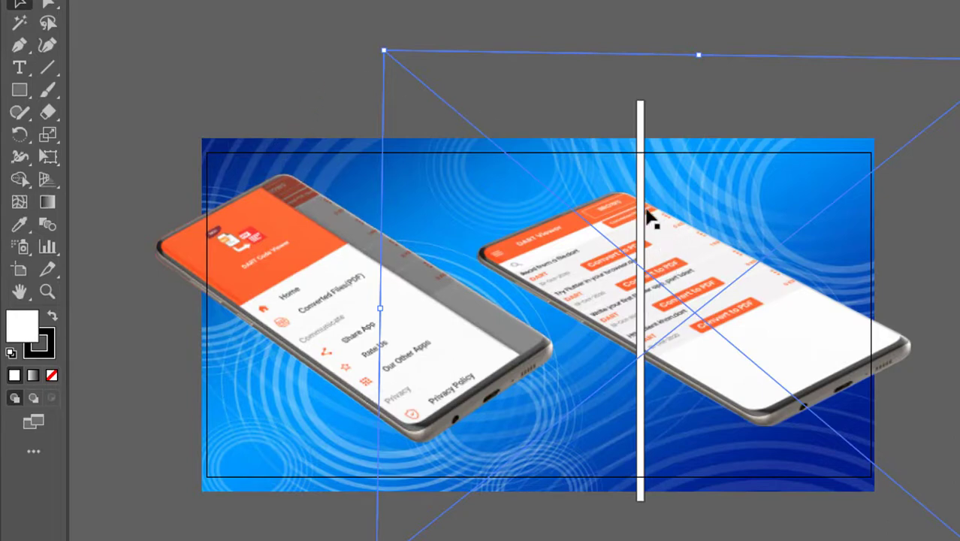
Step: Alt-drag a copy of the white strip across the left phone and shift the original further right
{"action": "left_click", "coordinate": [641, 211]}
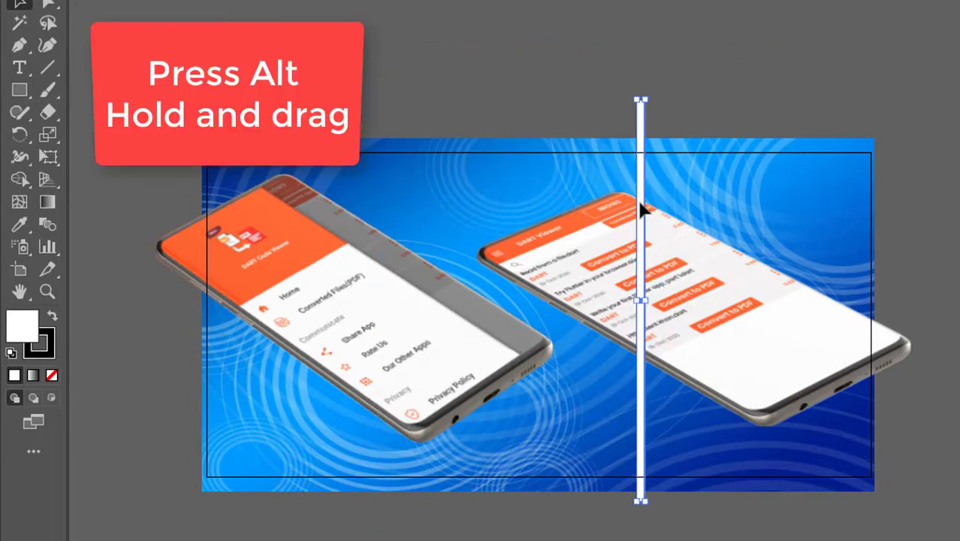
{"action": "mouse_move", "coordinate": [642, 210]}
{"action": "left_mouse_down"}
{"action": "mouse_move", "coordinate": [434, 184]}
{"action": "mouse_move", "coordinate": [404, 246]}
{"action": "mouse_move", "coordinate": [443, 233]}
{"action": "left_mouse_up"}
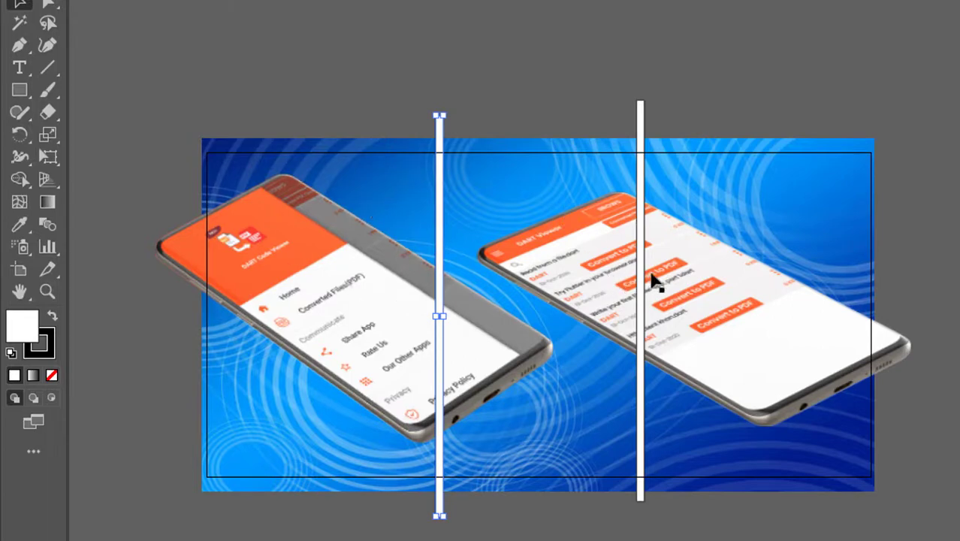
{"action": "mouse_move", "coordinate": [644, 282]}
{"action": "left_mouse_down"}
{"action": "mouse_move", "coordinate": [688, 282]}
{"action": "mouse_move", "coordinate": [670, 280]}
{"action": "left_mouse_up"}
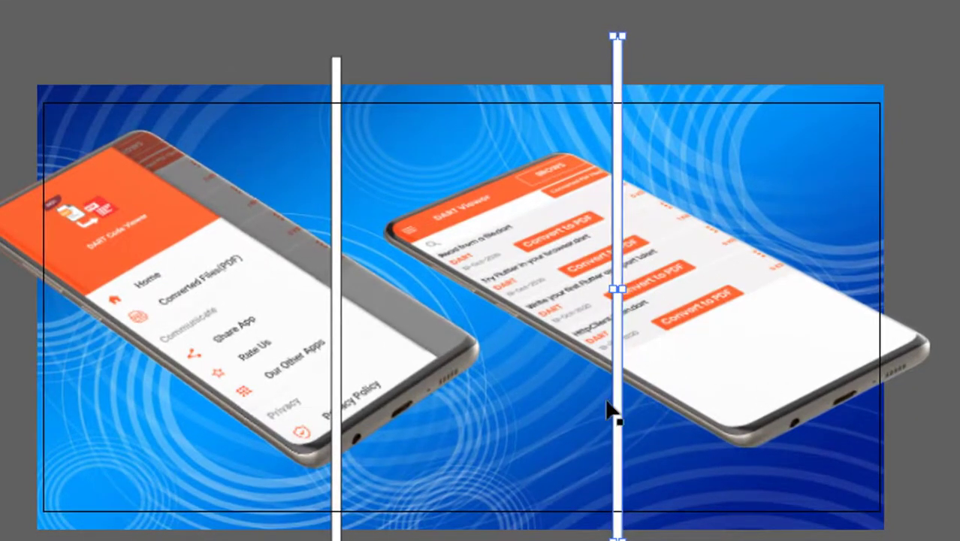
{"action": "scroll", "coordinate": [575, 360], "scroll_direction": "down", "scroll_amount": 3}
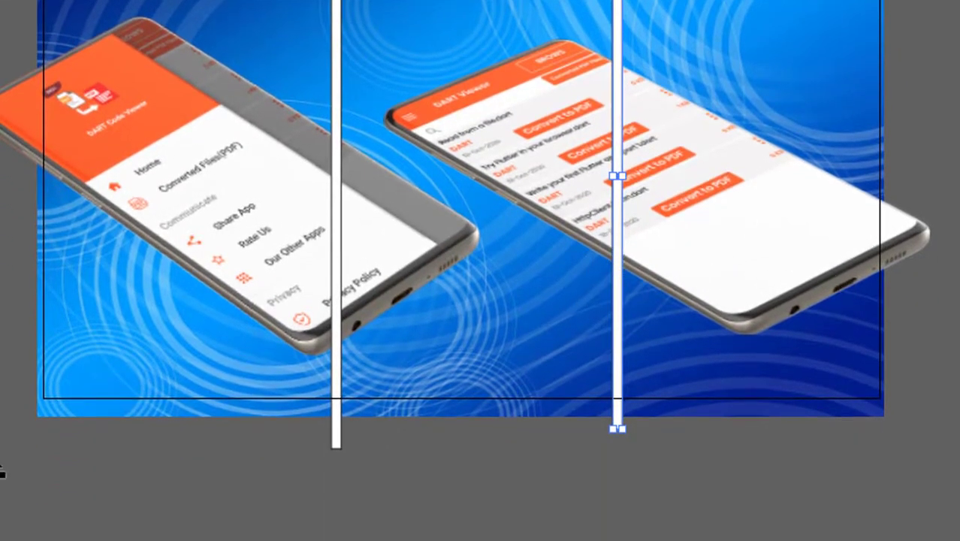
Step: Give the left white strip a light grey f4f4f4 stroke
{"action": "left_click", "coordinate": [338, 8]}
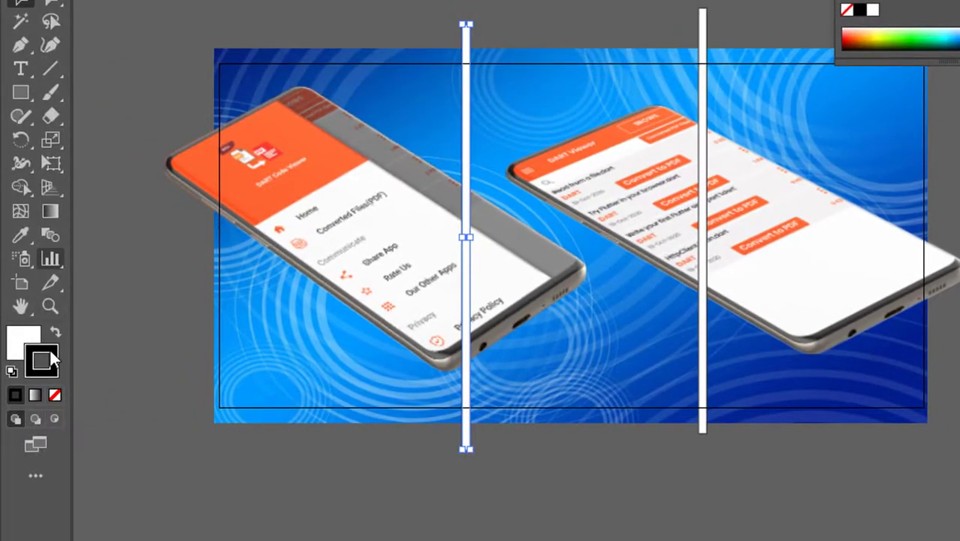
{"action": "double_click", "coordinate": [51, 347]}
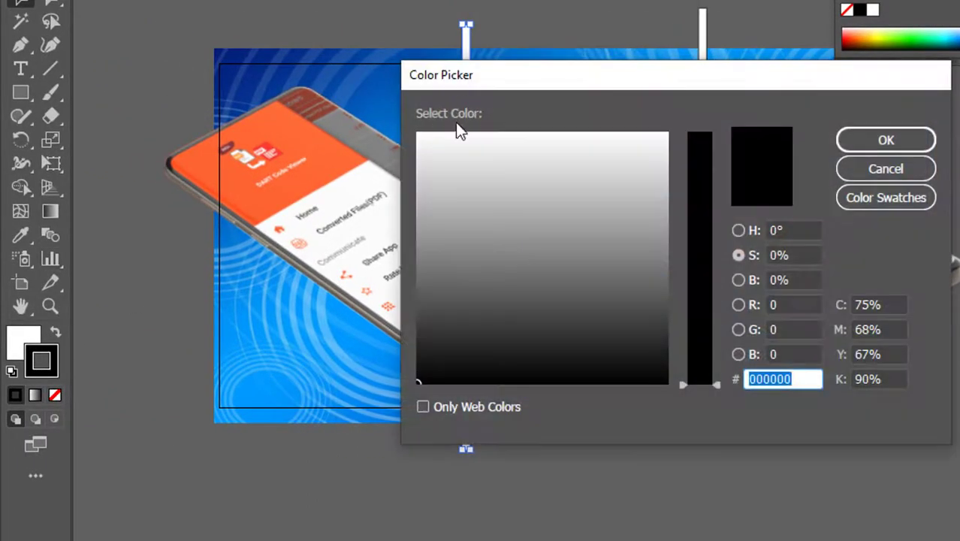
{"action": "left_click_drag", "start_coordinate": [437, 146], "coordinate": [423, 142]}
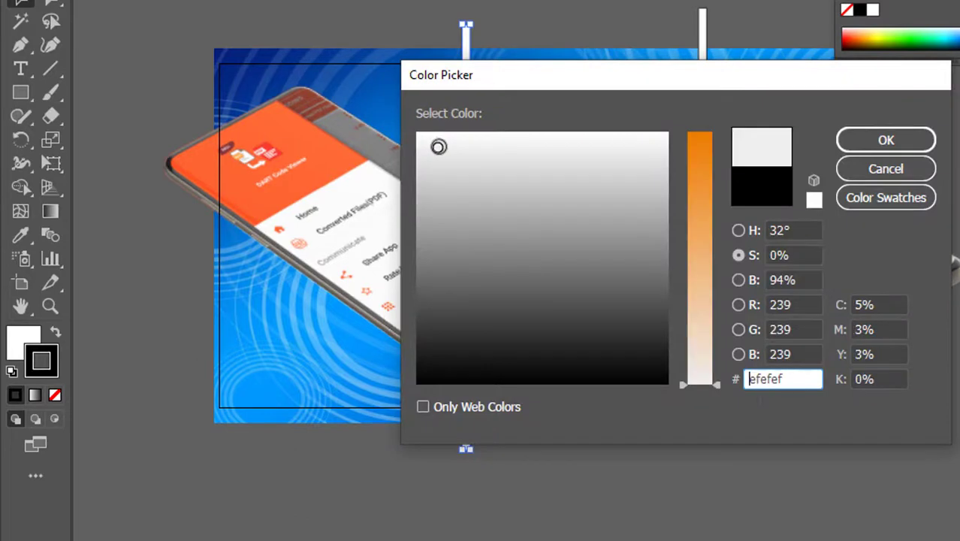
{"action": "left_click", "coordinate": [864, 137]}
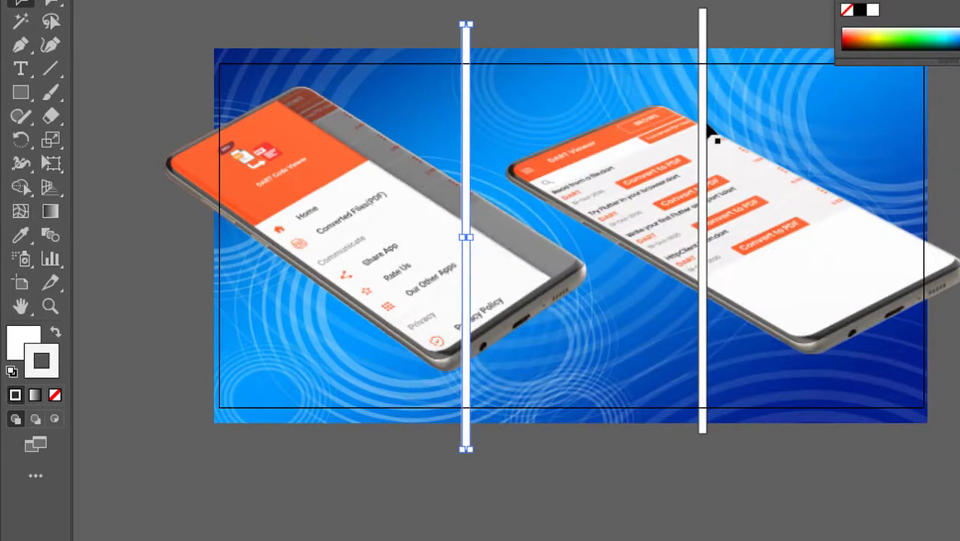
Step: Give the right white strip the same f4f4f4 light grey stroke
{"action": "left_click", "coordinate": [705, 130]}
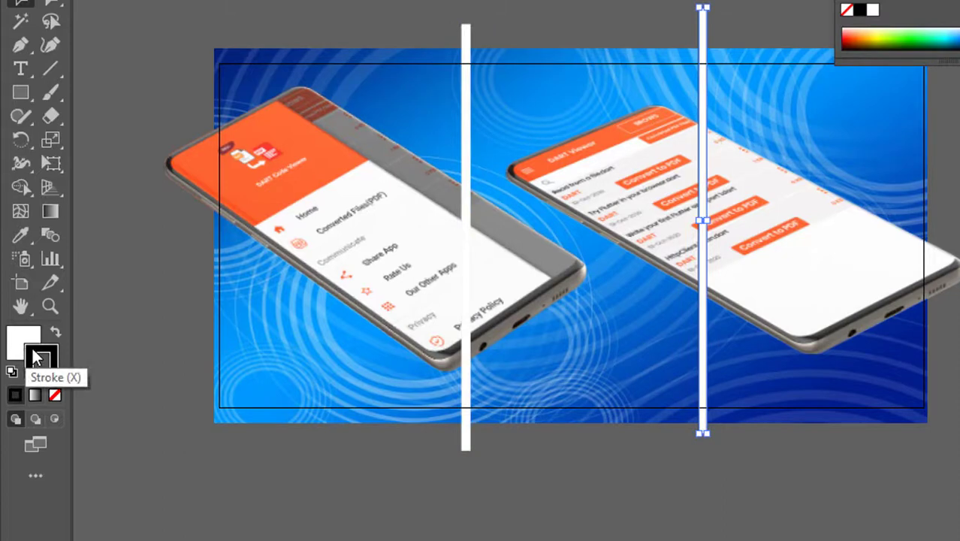
{"action": "double_click", "coordinate": [41, 358]}
{"action": "left_click", "coordinate": [432, 140]}
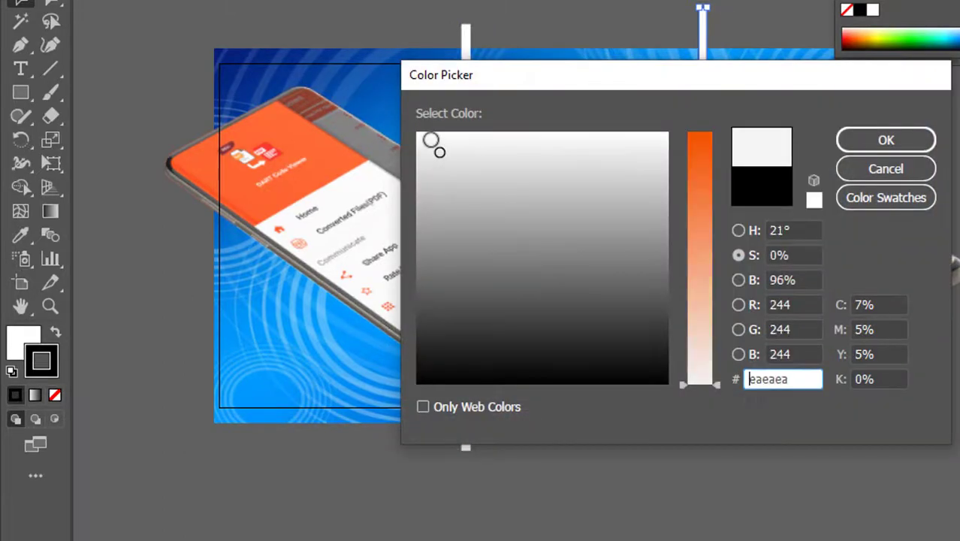
{"action": "left_click", "coordinate": [859, 132]}
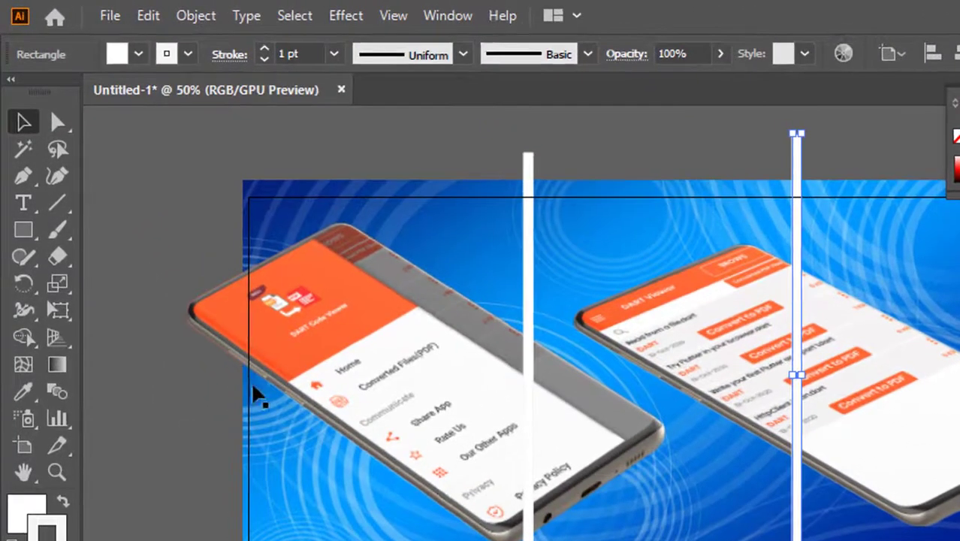
Step: Set up Save for Web (Legacy) with the PNG-24 preset at 1024 × 500 px
{"action": "left_click", "coordinate": [109, 17]}
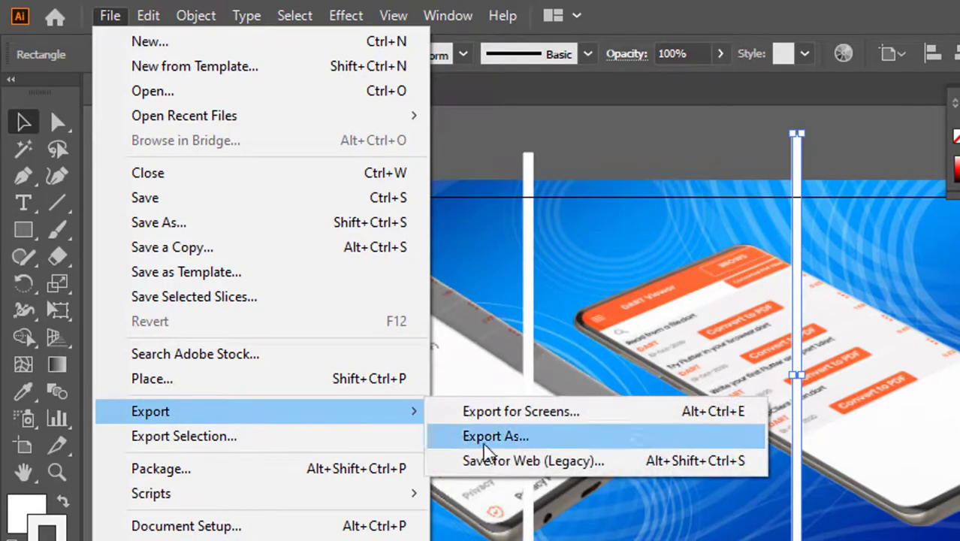
{"action": "mouse_move", "coordinate": [150, 411]}
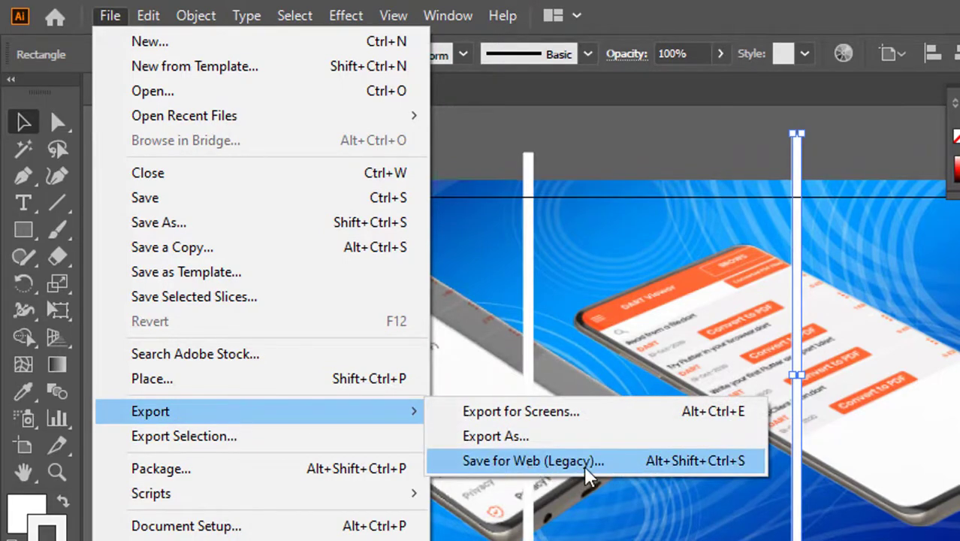
{"action": "left_click", "coordinate": [591, 463]}
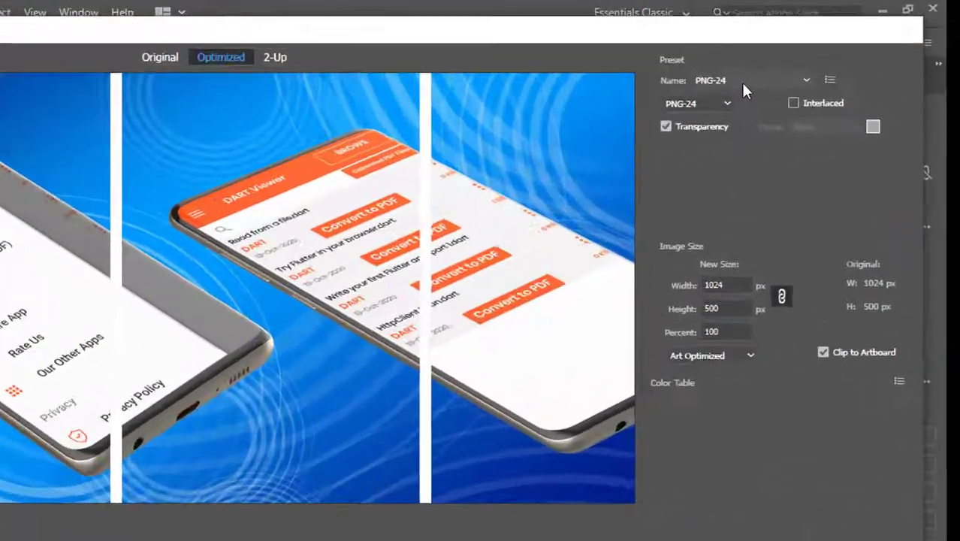
{"action": "left_click", "coordinate": [744, 81]}
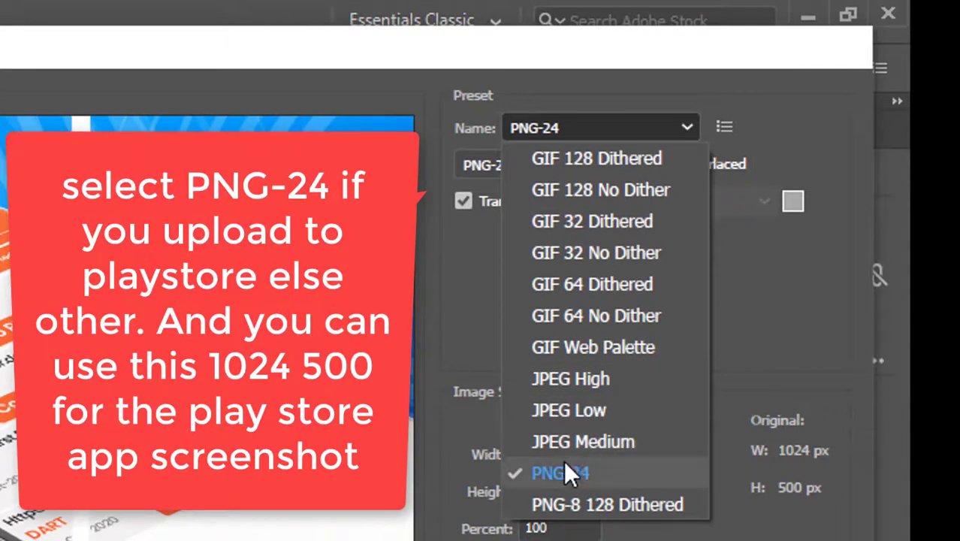
{"action": "left_click", "coordinate": [571, 475]}
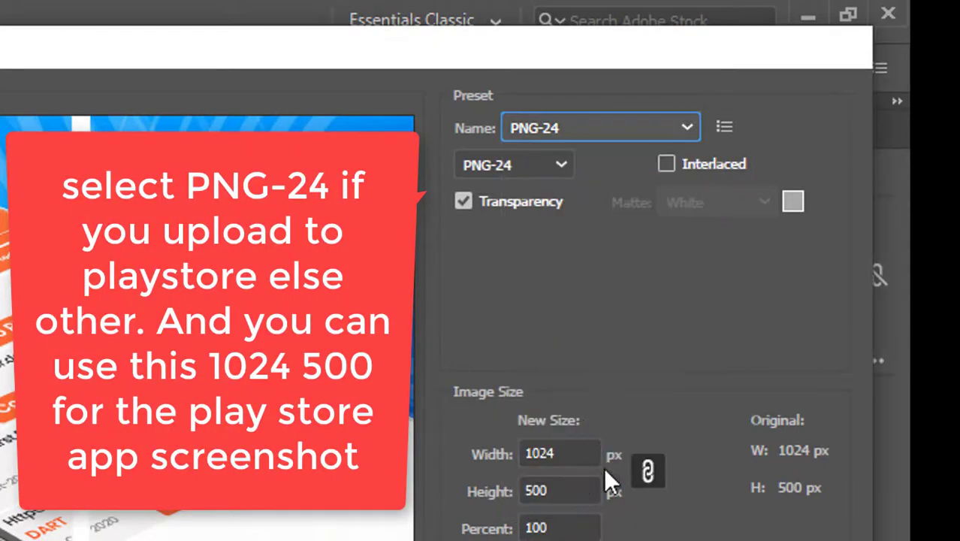
{"action": "left_click", "coordinate": [561, 452]}
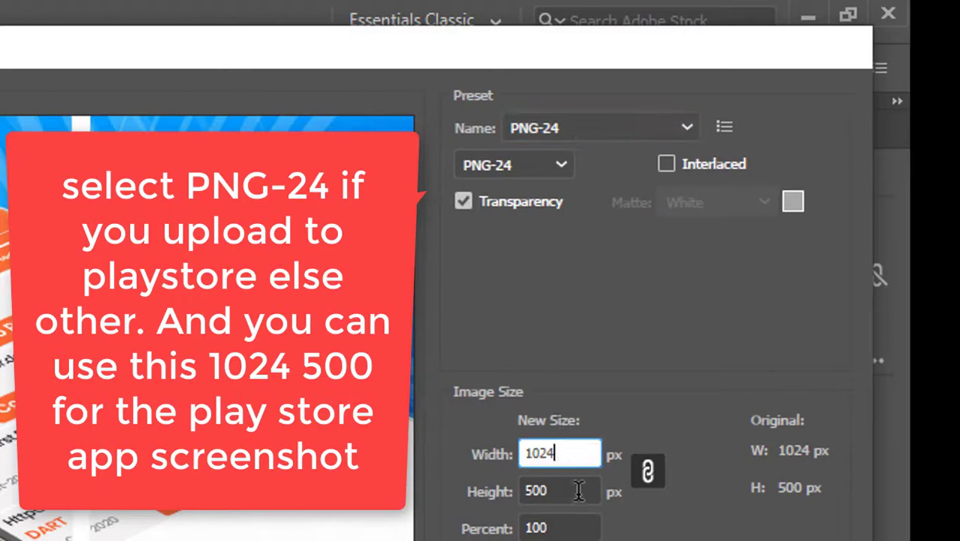
{"action": "left_click", "coordinate": [575, 490]}
{"action": "left_click", "coordinate": [575, 528]}
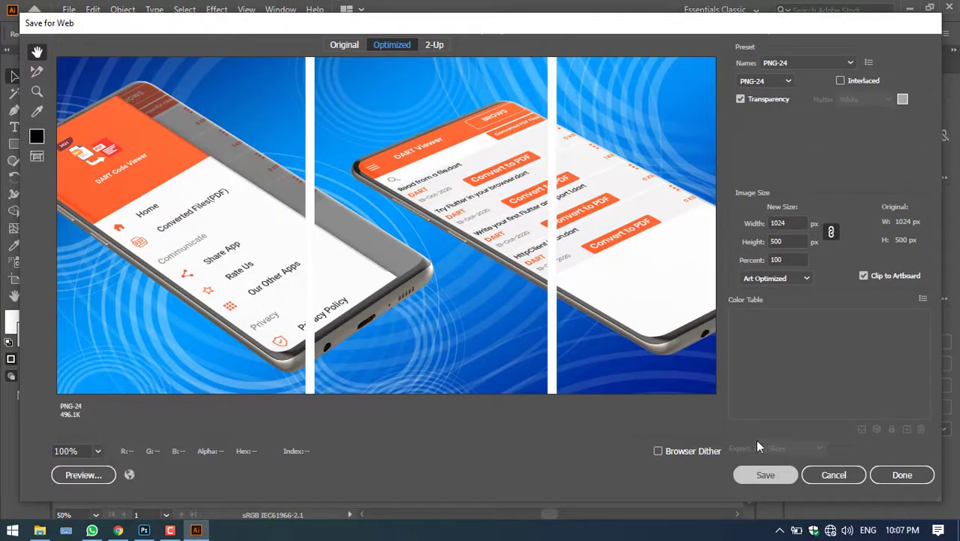
Step: Save the PNG-24 export to the Desktop named 'ScreenShot 1'
{"action": "left_click", "coordinate": [759, 474]}
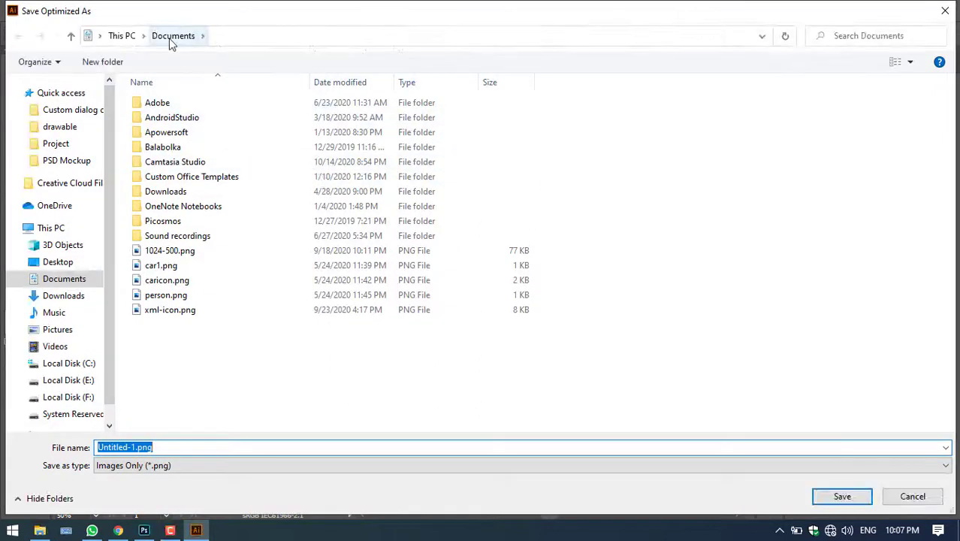
{"action": "left_click", "coordinate": [67, 261]}
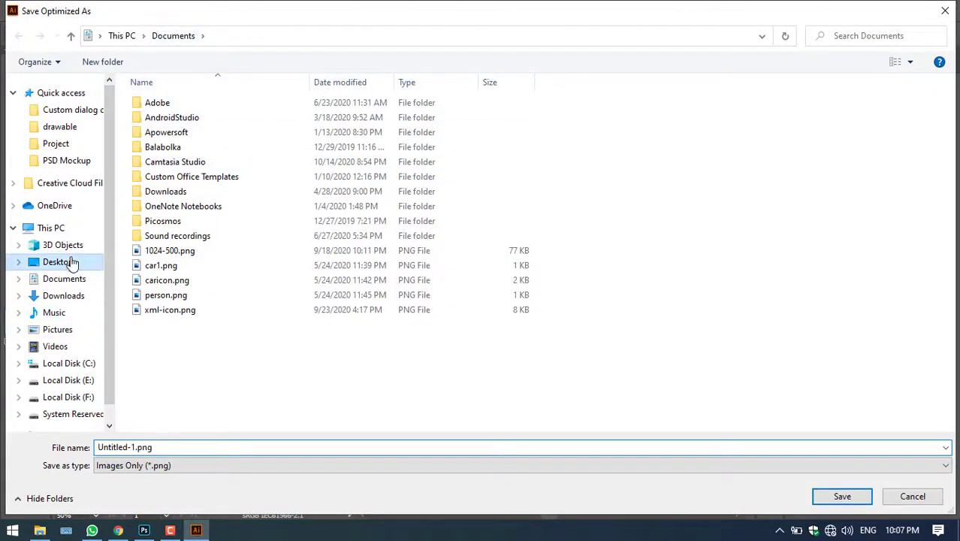
{"action": "left_click", "coordinate": [124, 448]}
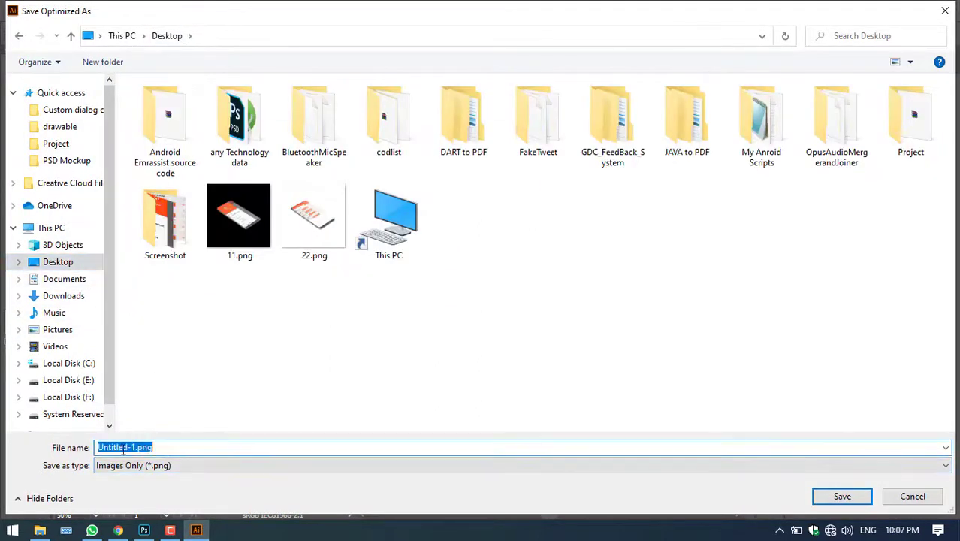
{"action": "type", "text": "Scre"}
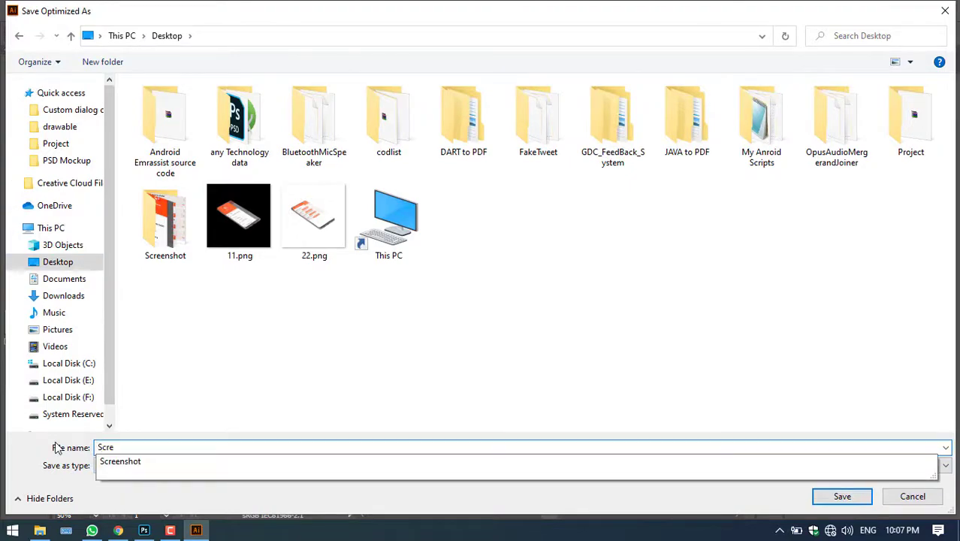
{"action": "type", "text": "enShot 1"}
Step: Confirm the save, move ScreenShot-1.png into open desktop space, and open it in Photos
{"action": "key", "text": "Return"}
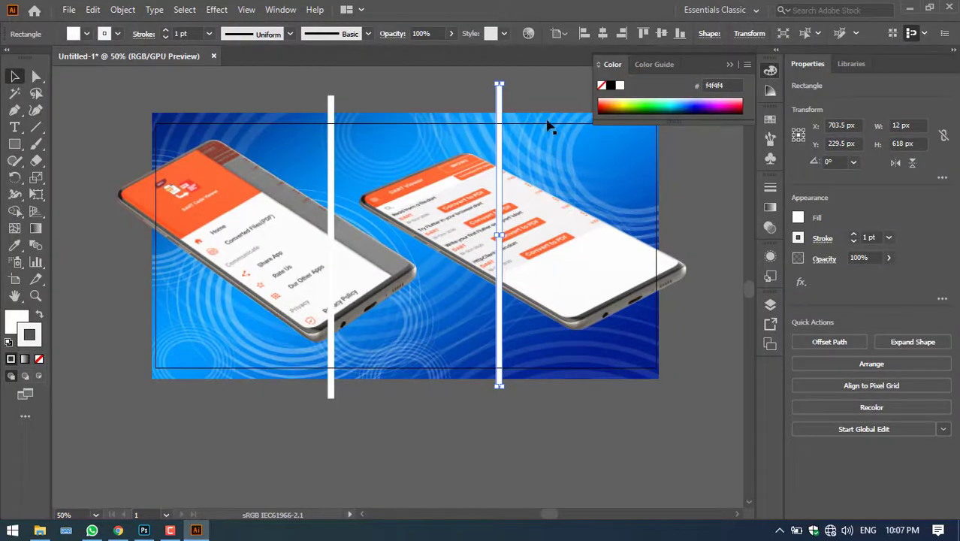
{"action": "left_click", "coordinate": [915, 7]}
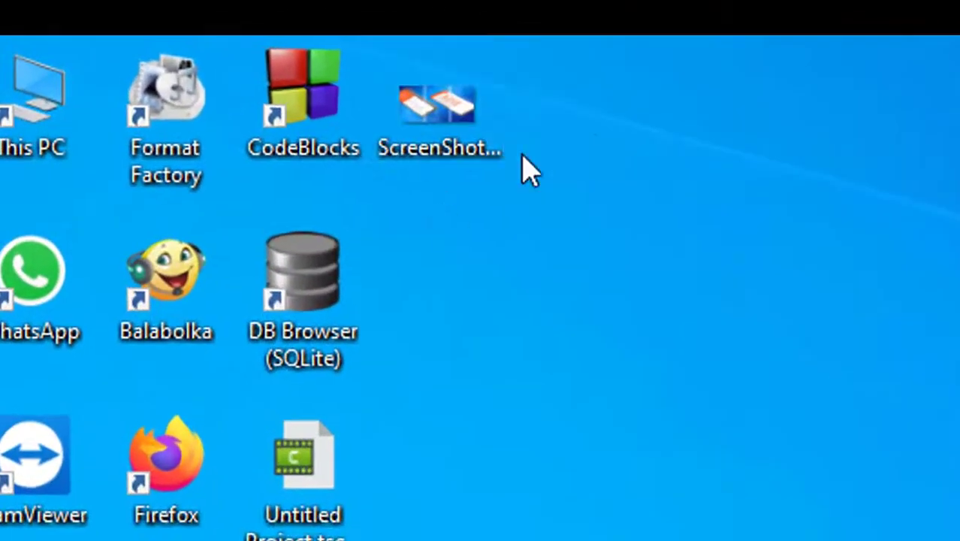
{"action": "left_click_drag", "start_coordinate": [192, 47], "coordinate": [272, 104]}
{"action": "left_click_drag", "start_coordinate": [660, 278], "coordinate": [352, 196]}
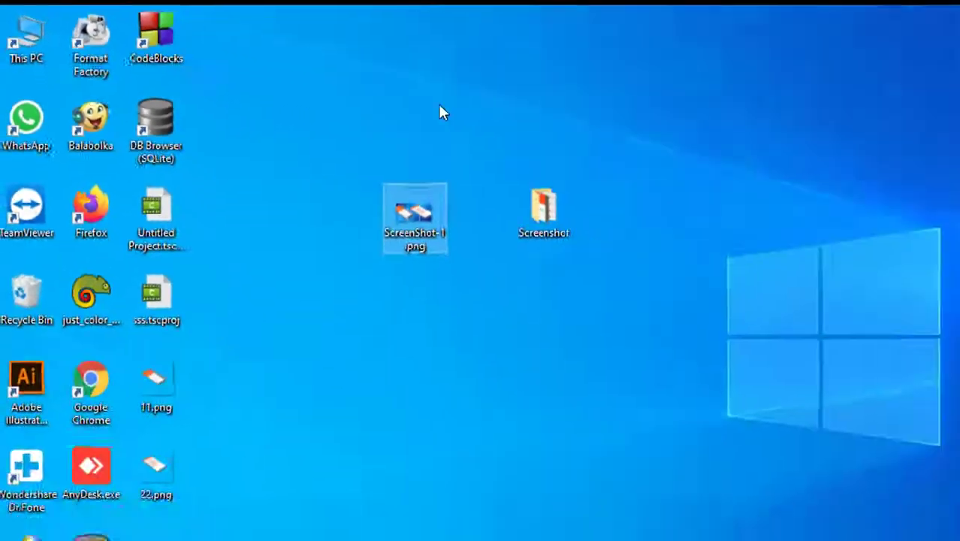
{"action": "double_click", "coordinate": [345, 177]}
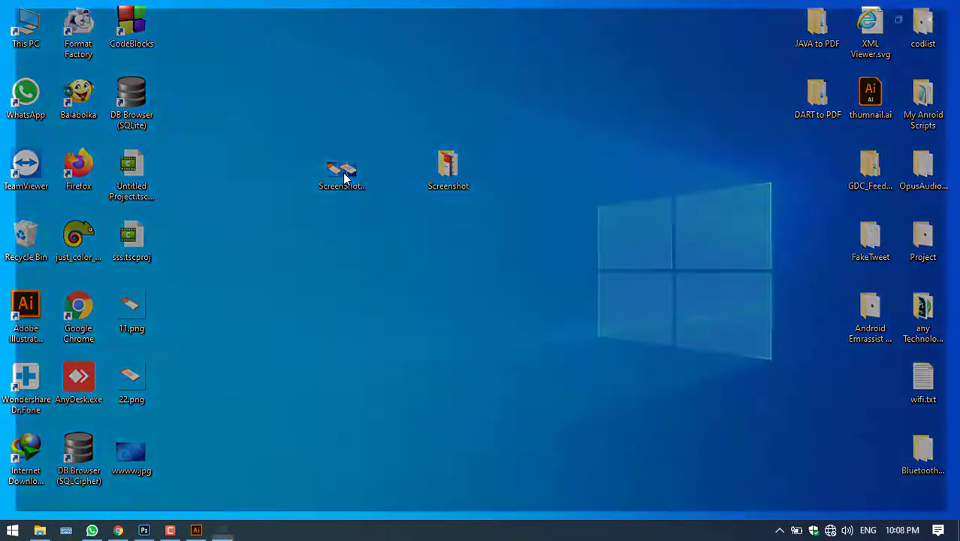